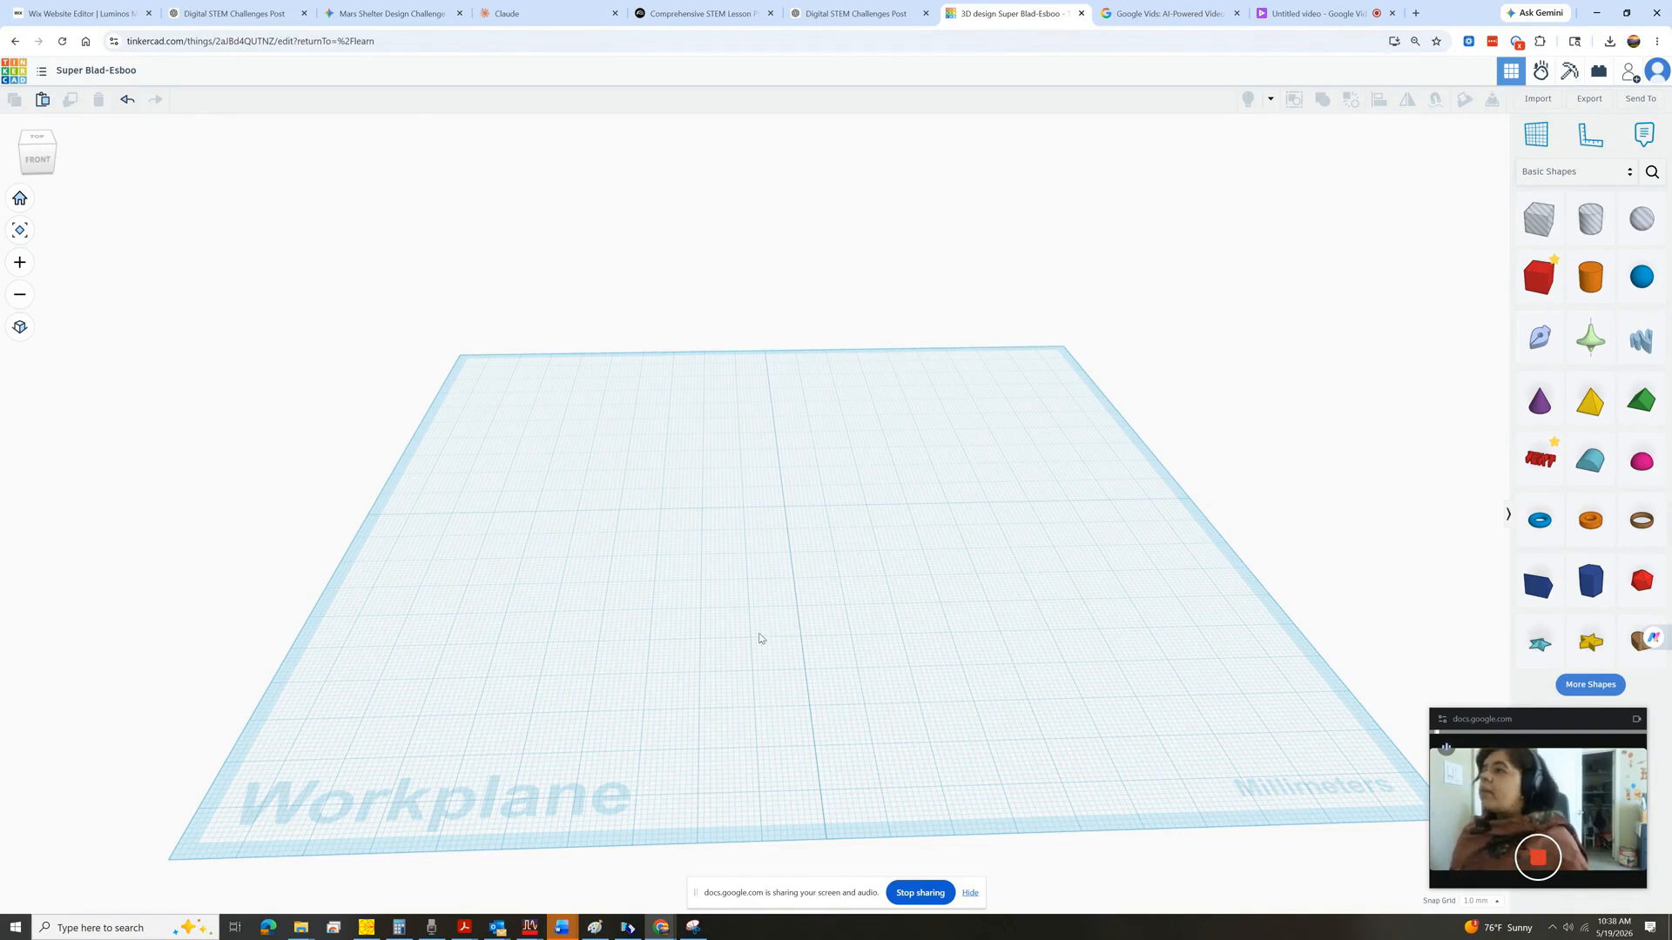
# Set the workplane width and length to 500 mm each in the workspace settings.
pyautogui.moveTo(1516, 718); pyautogui.dragTo(1484, 12)
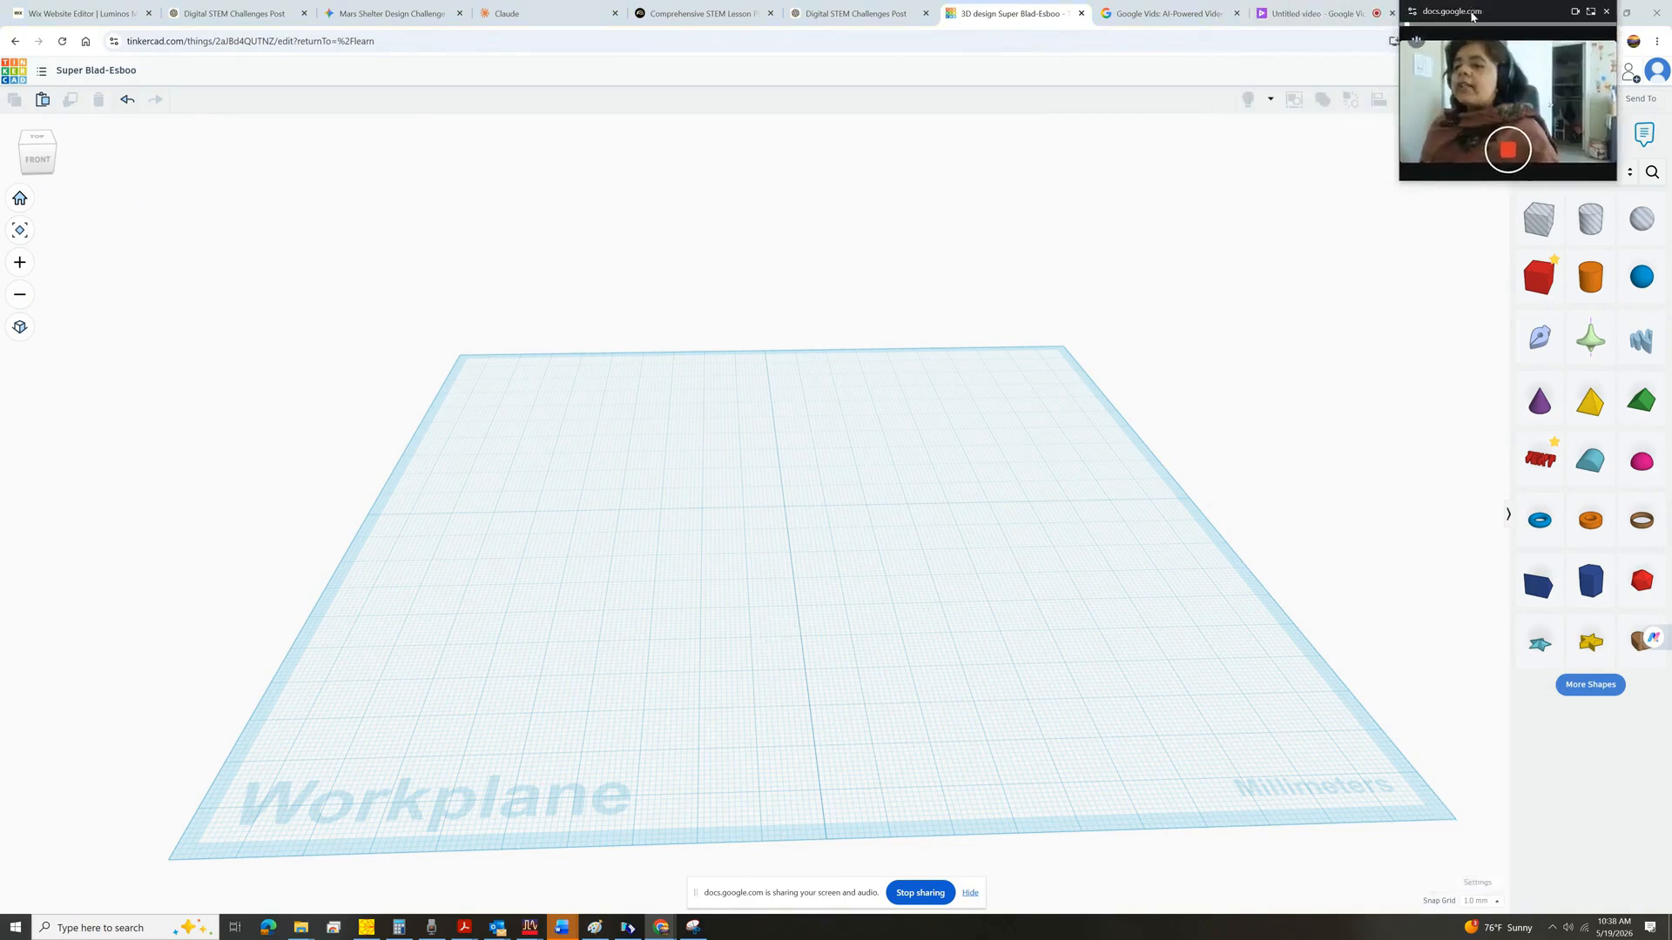
pyautogui.click(1477, 884)
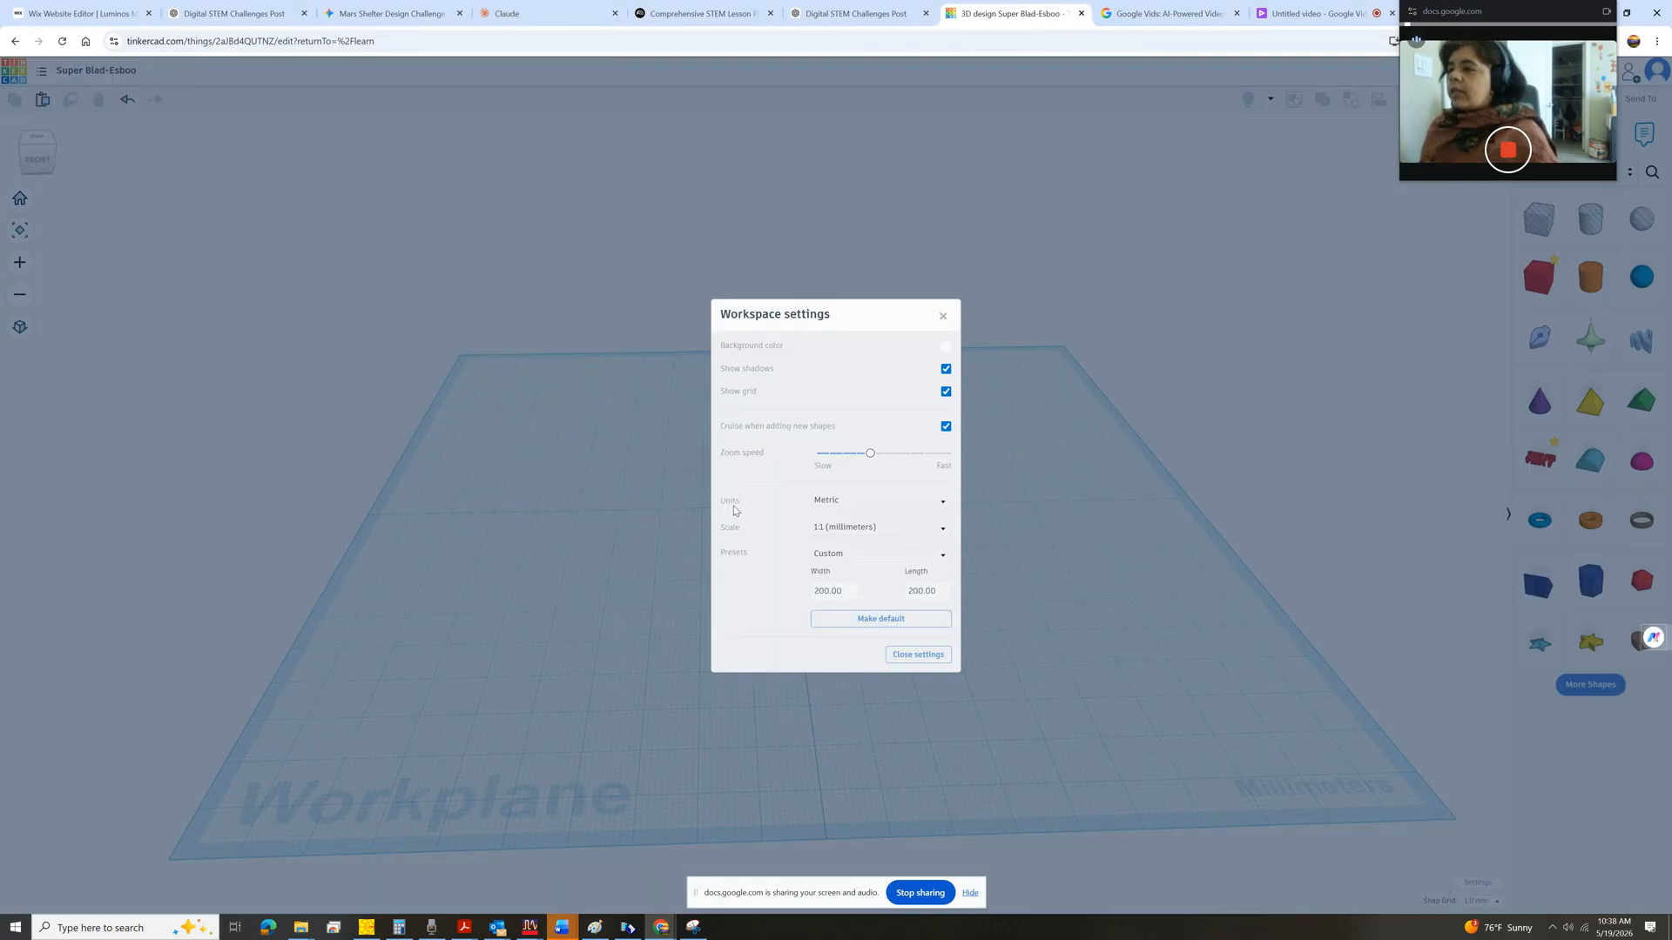
pyautogui.doubleClick(831, 592)
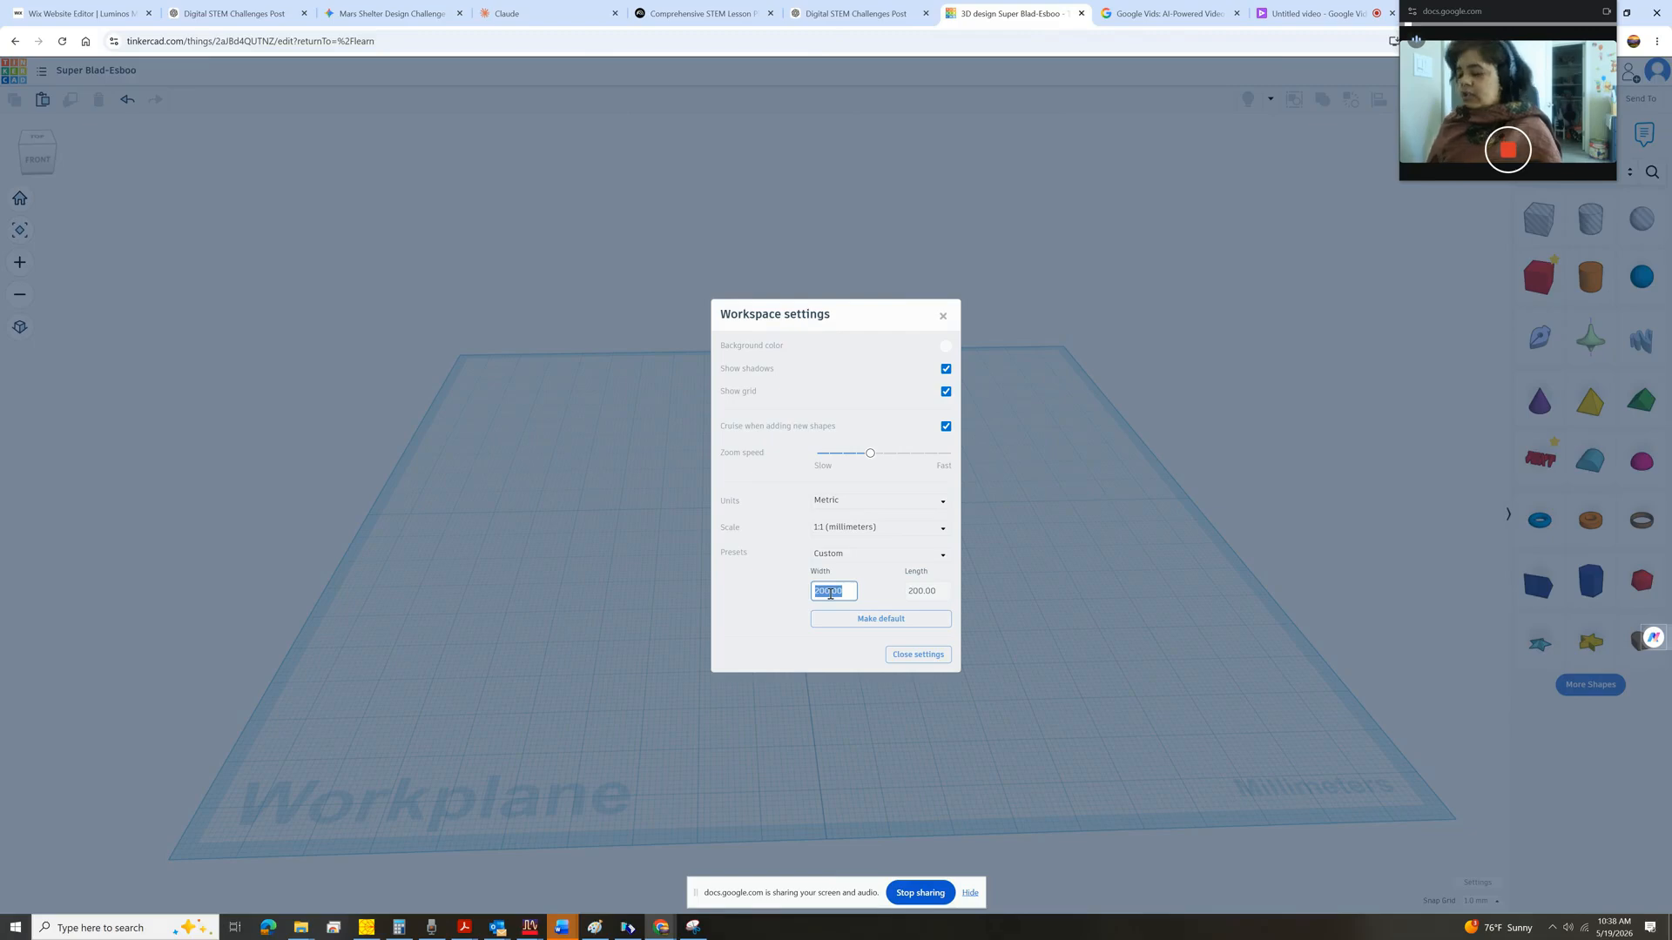
pyautogui.write('500')
pyautogui.click(940, 595)
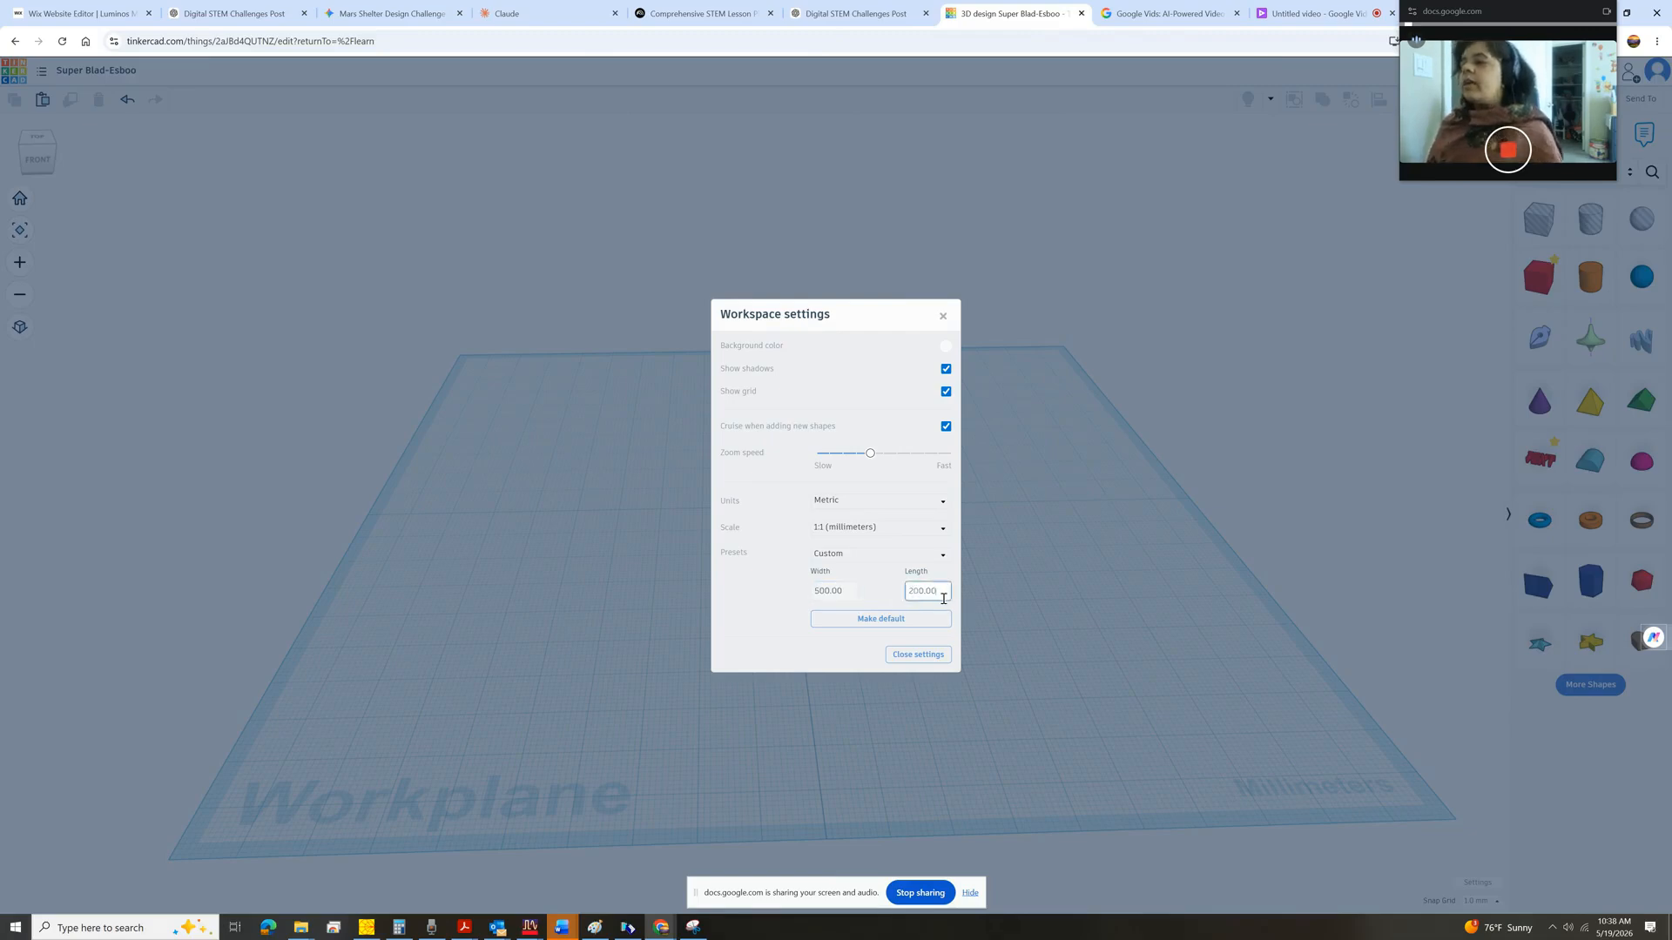
pyautogui.doubleClick(942, 598)
pyautogui.write('500')
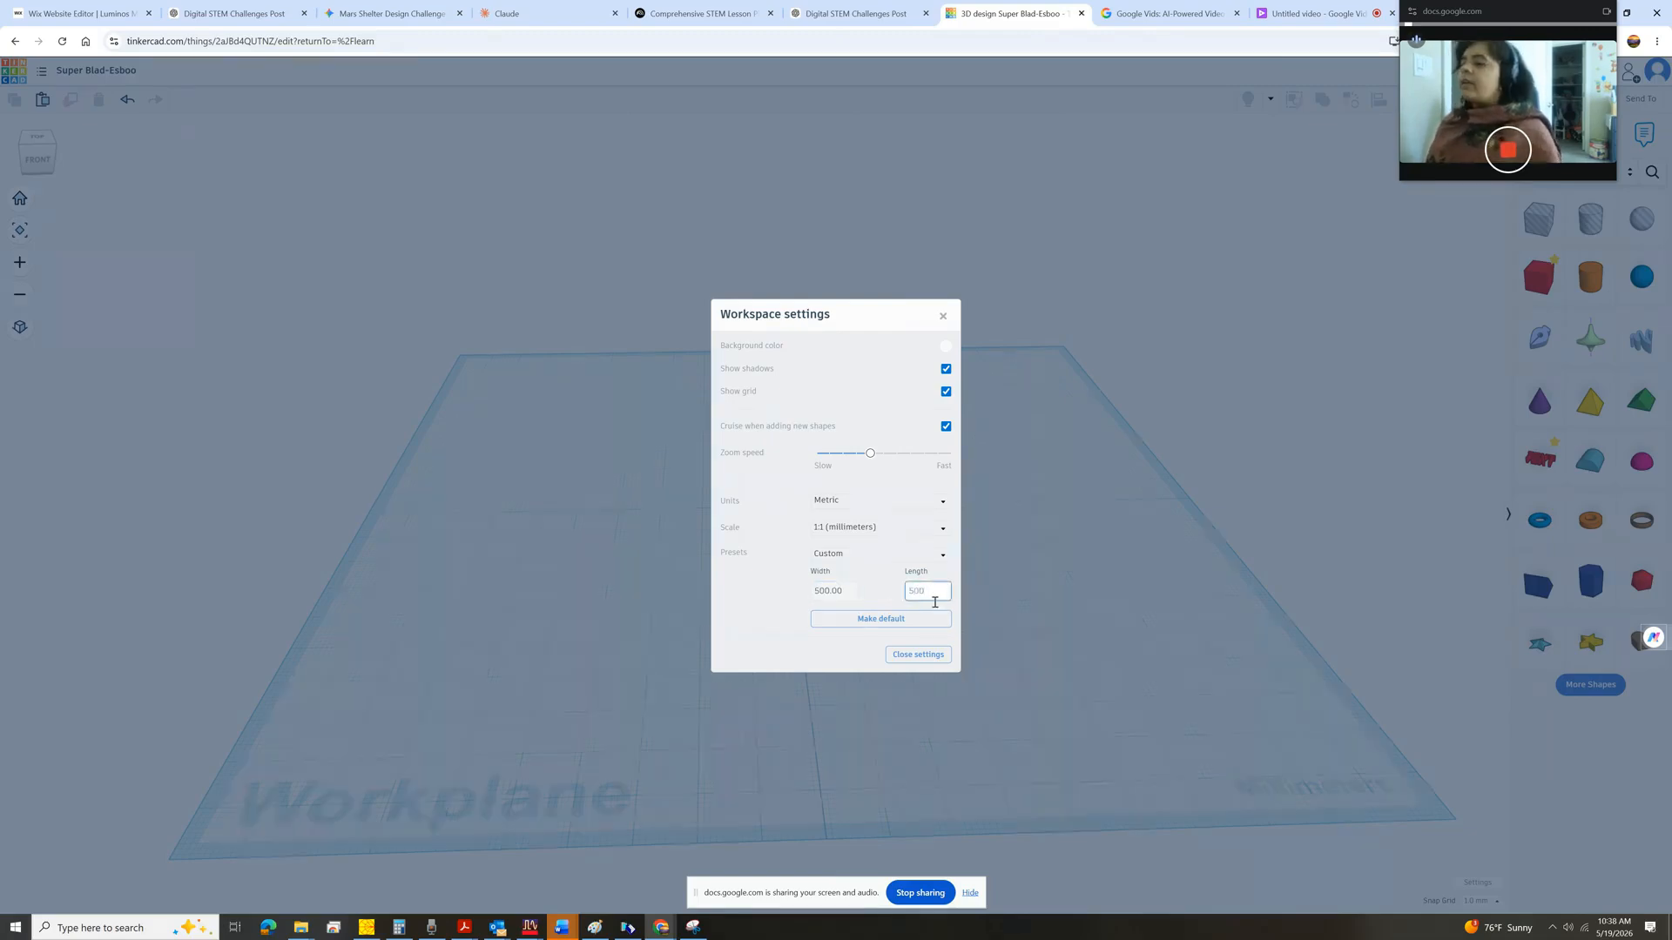
pyautogui.click(750, 601)
pyautogui.click(920, 658)
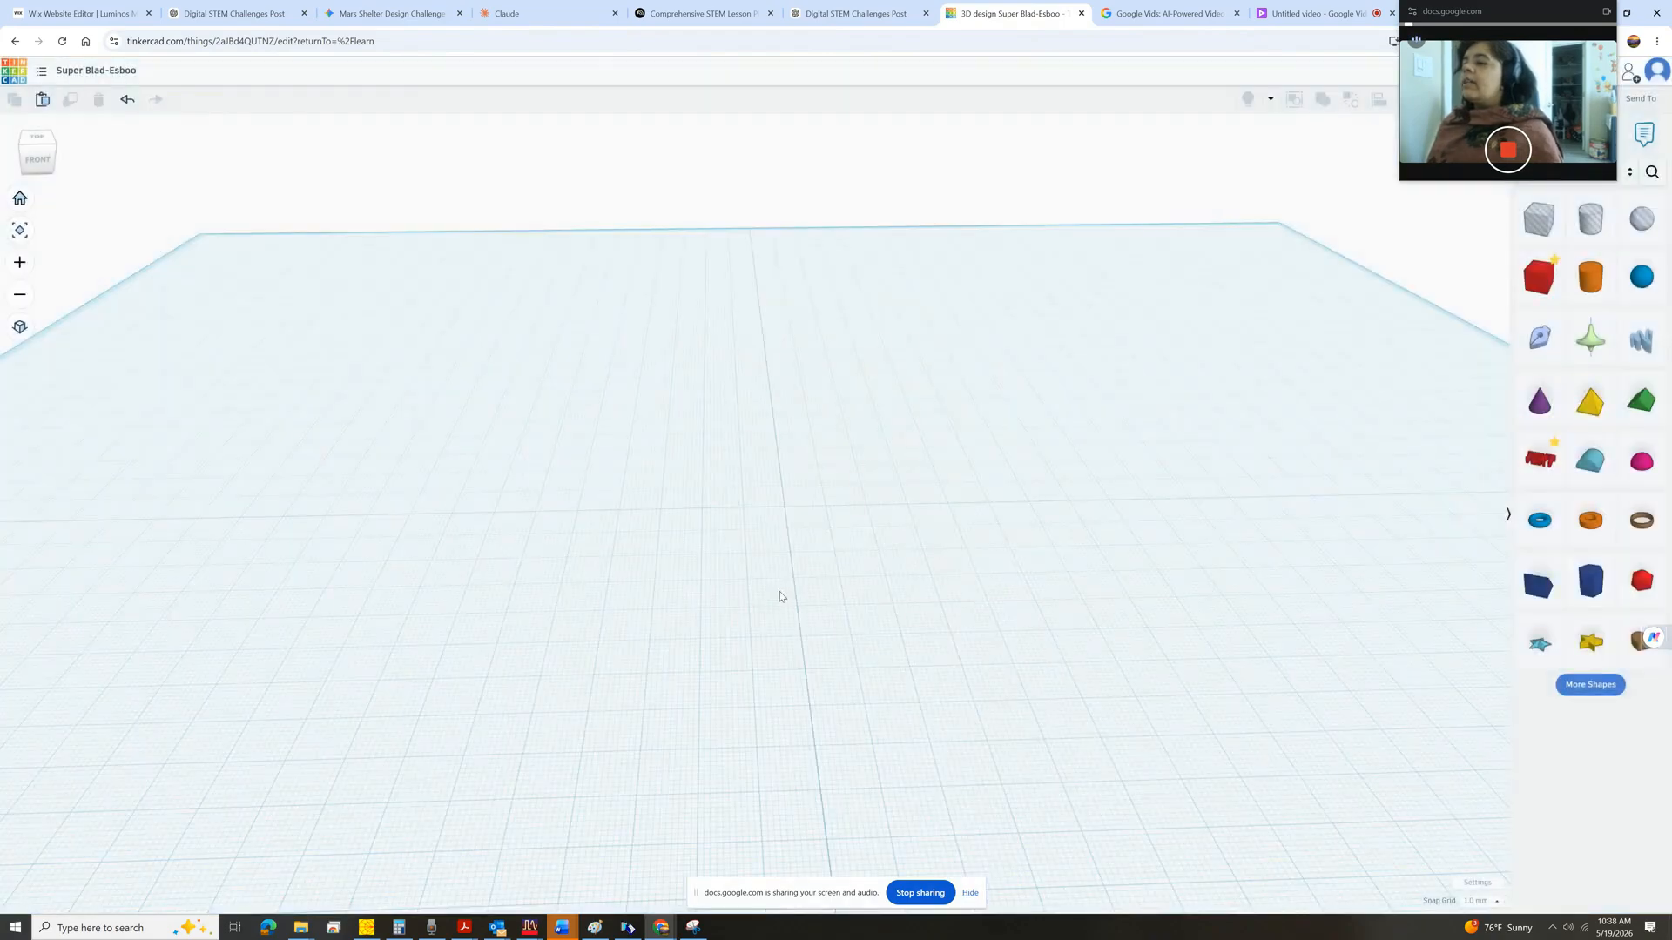
pyautogui.scroll(-3, 784, 600)
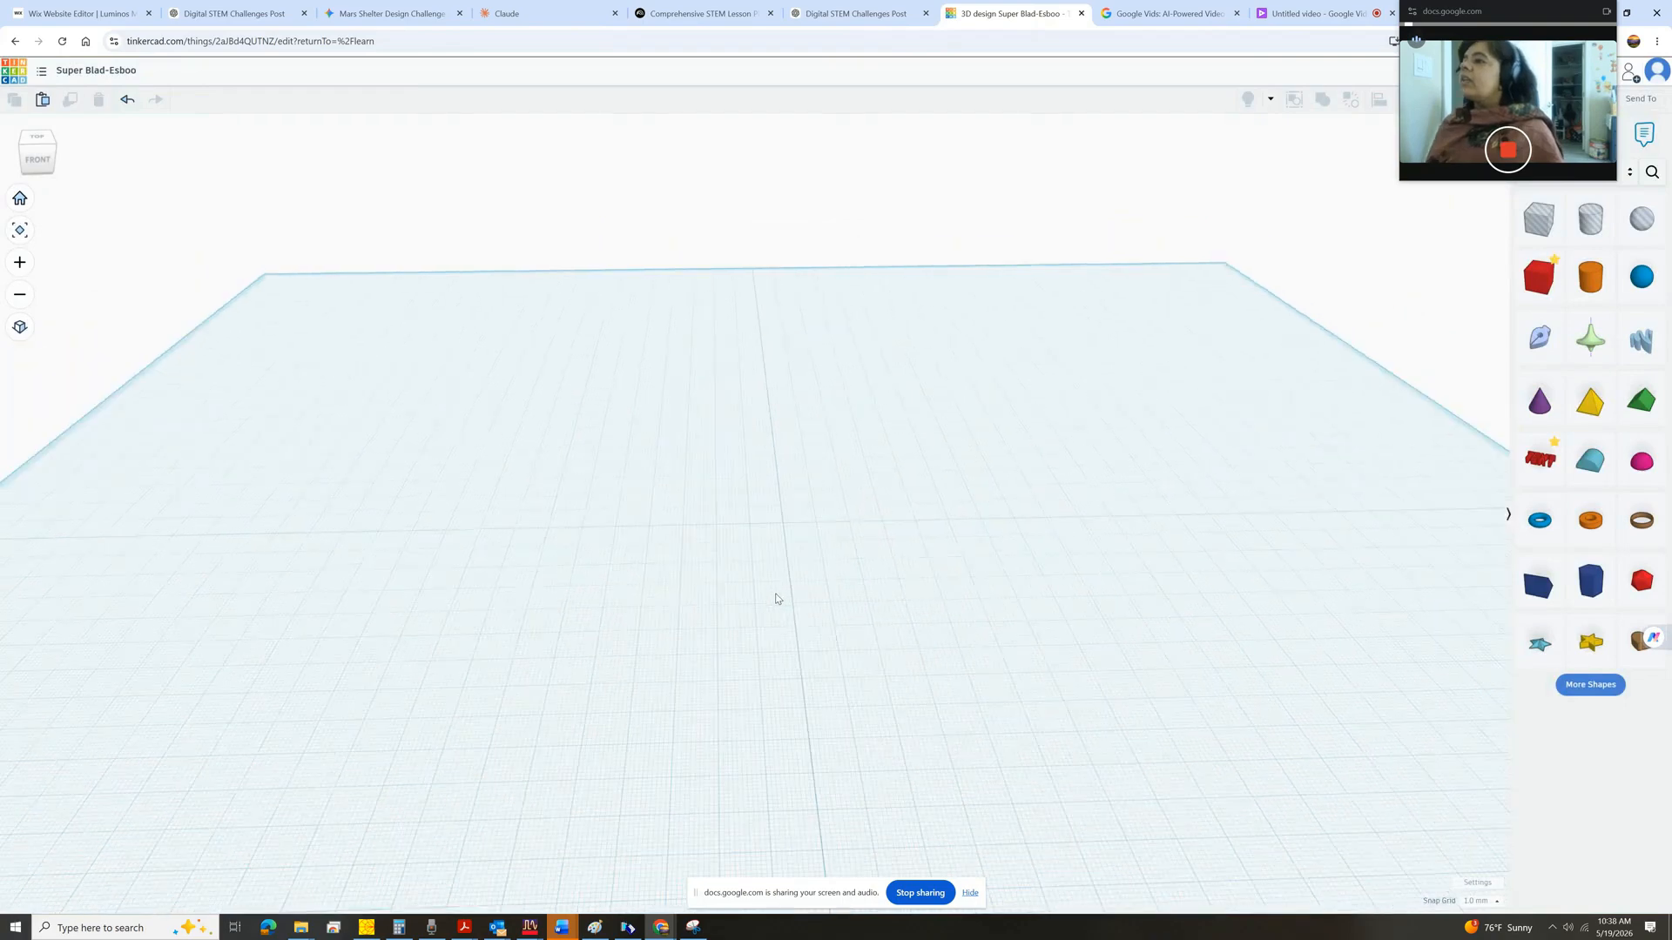
pyautogui.scroll(-3, 810, 654)
pyautogui.scroll(1, 830, 698)
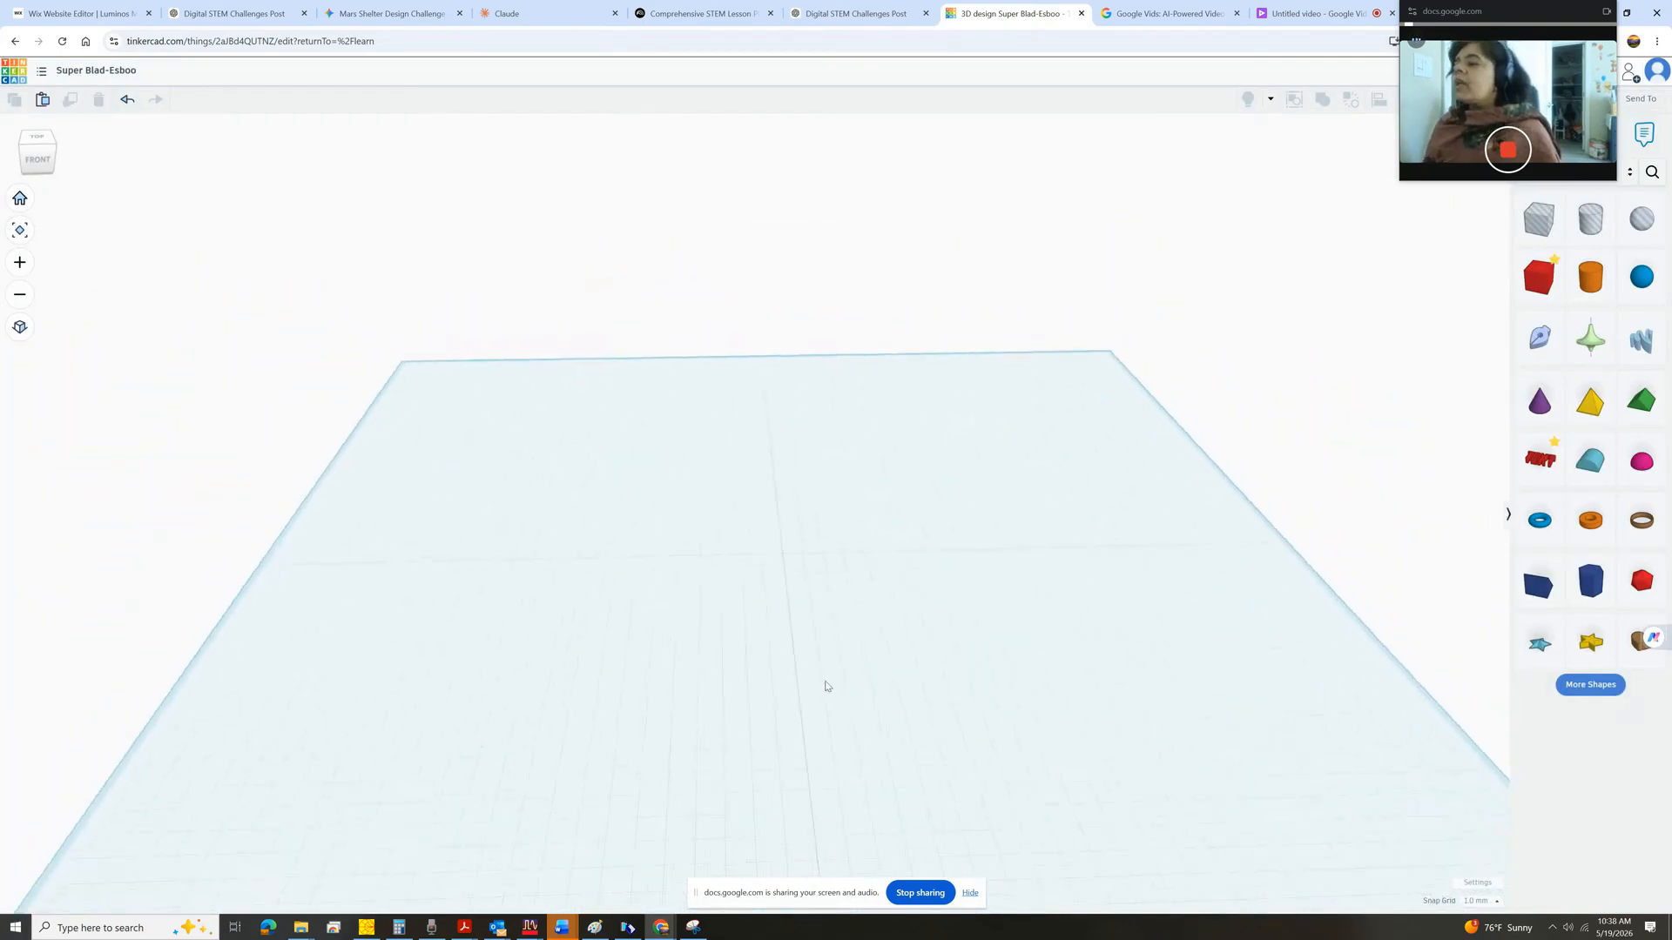
pyautogui.scroll(2, 827, 680)
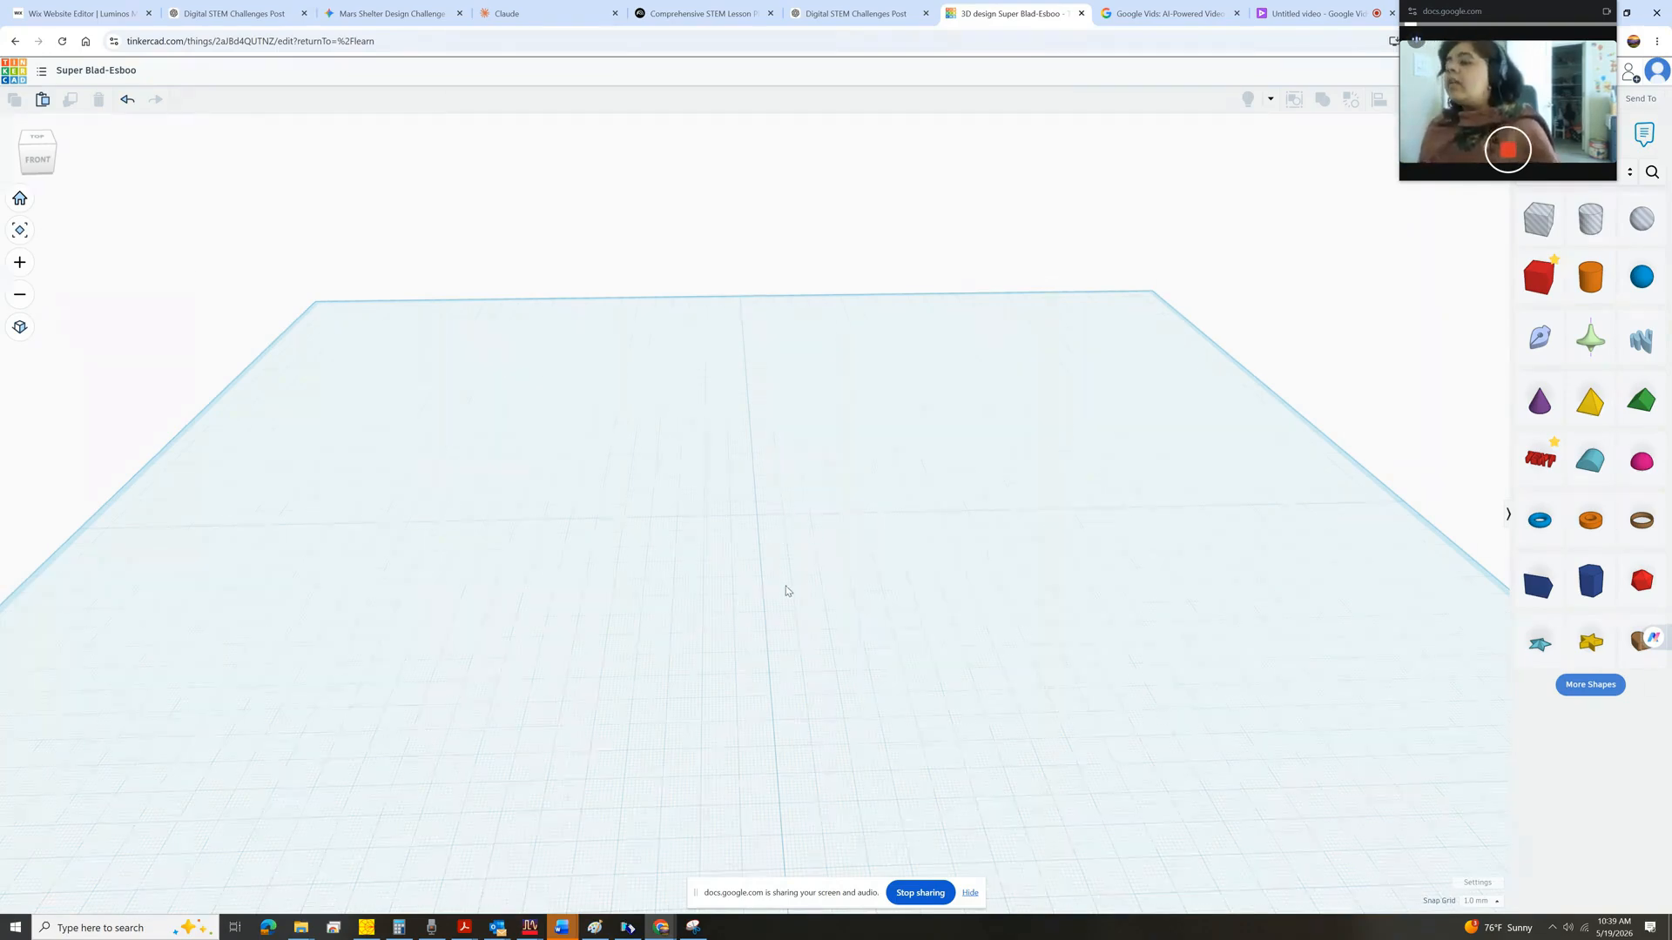
pyautogui.click(1486, 903)
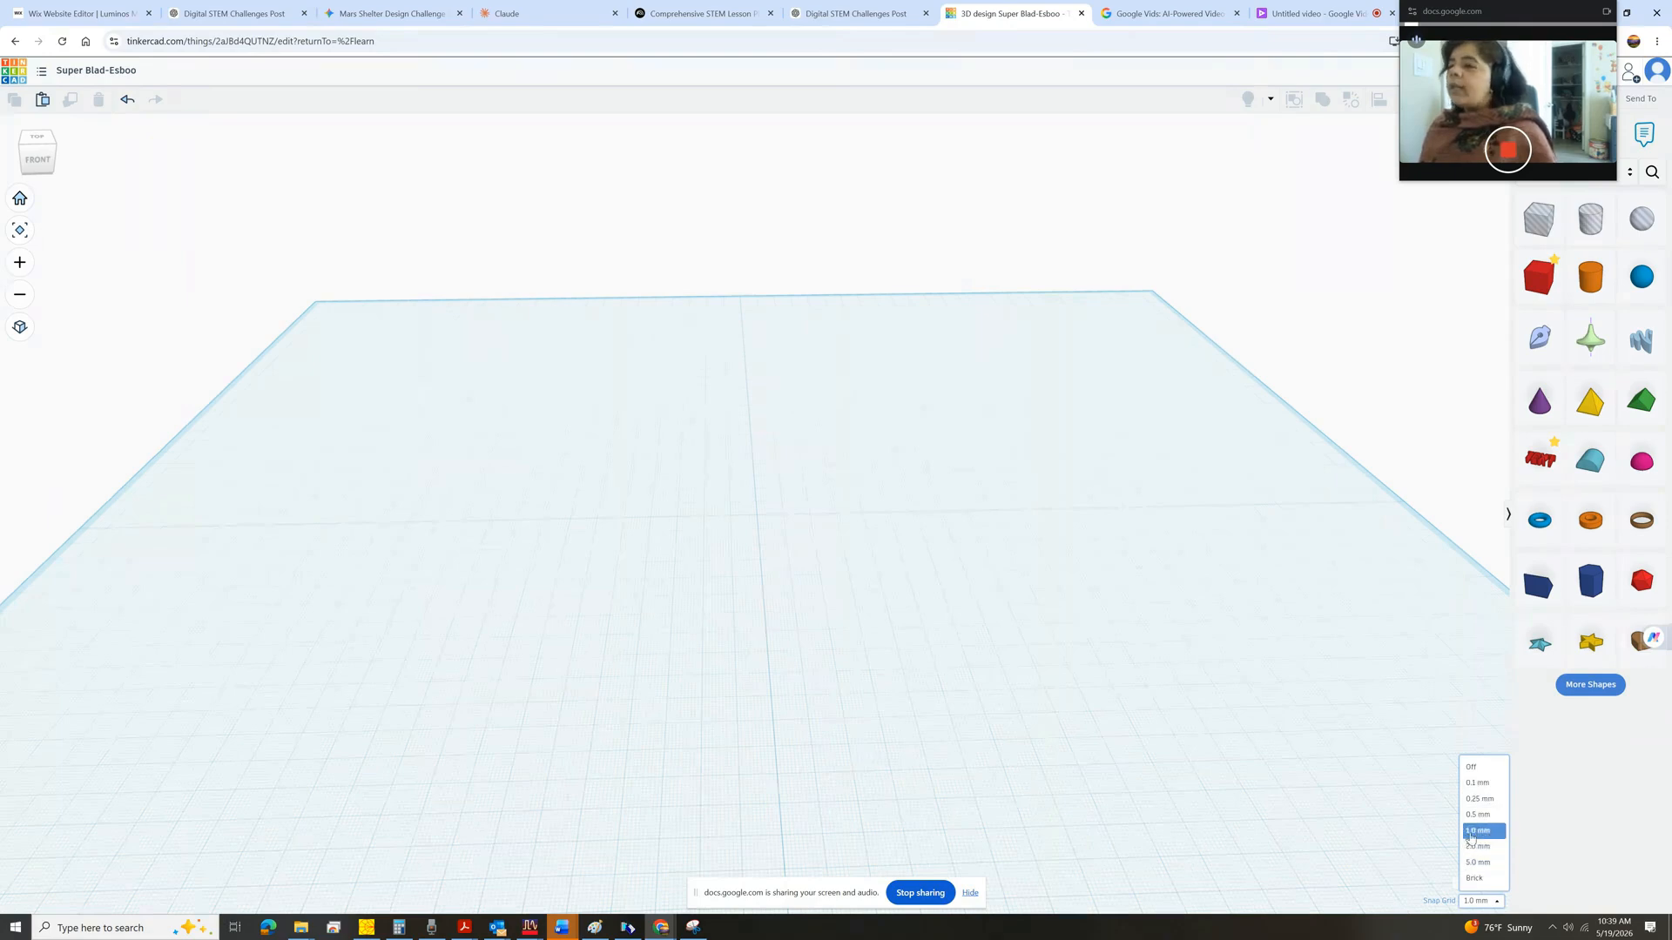
pyautogui.scroll(2, 755, 526)
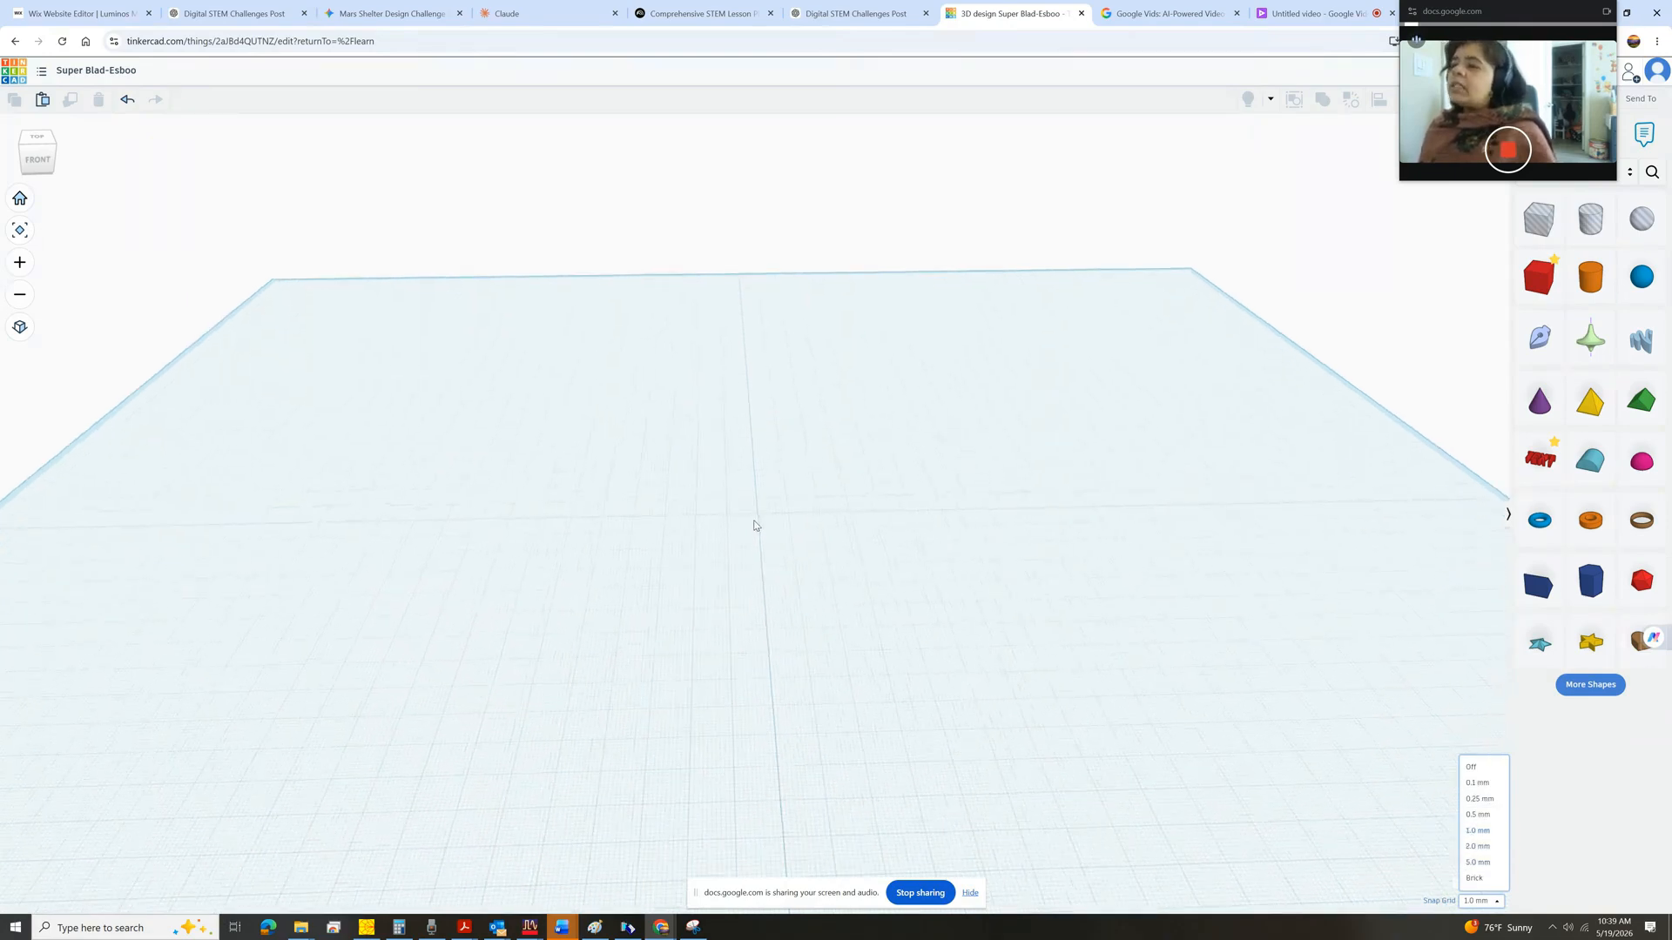
pyautogui.scroll(5, 761, 517)
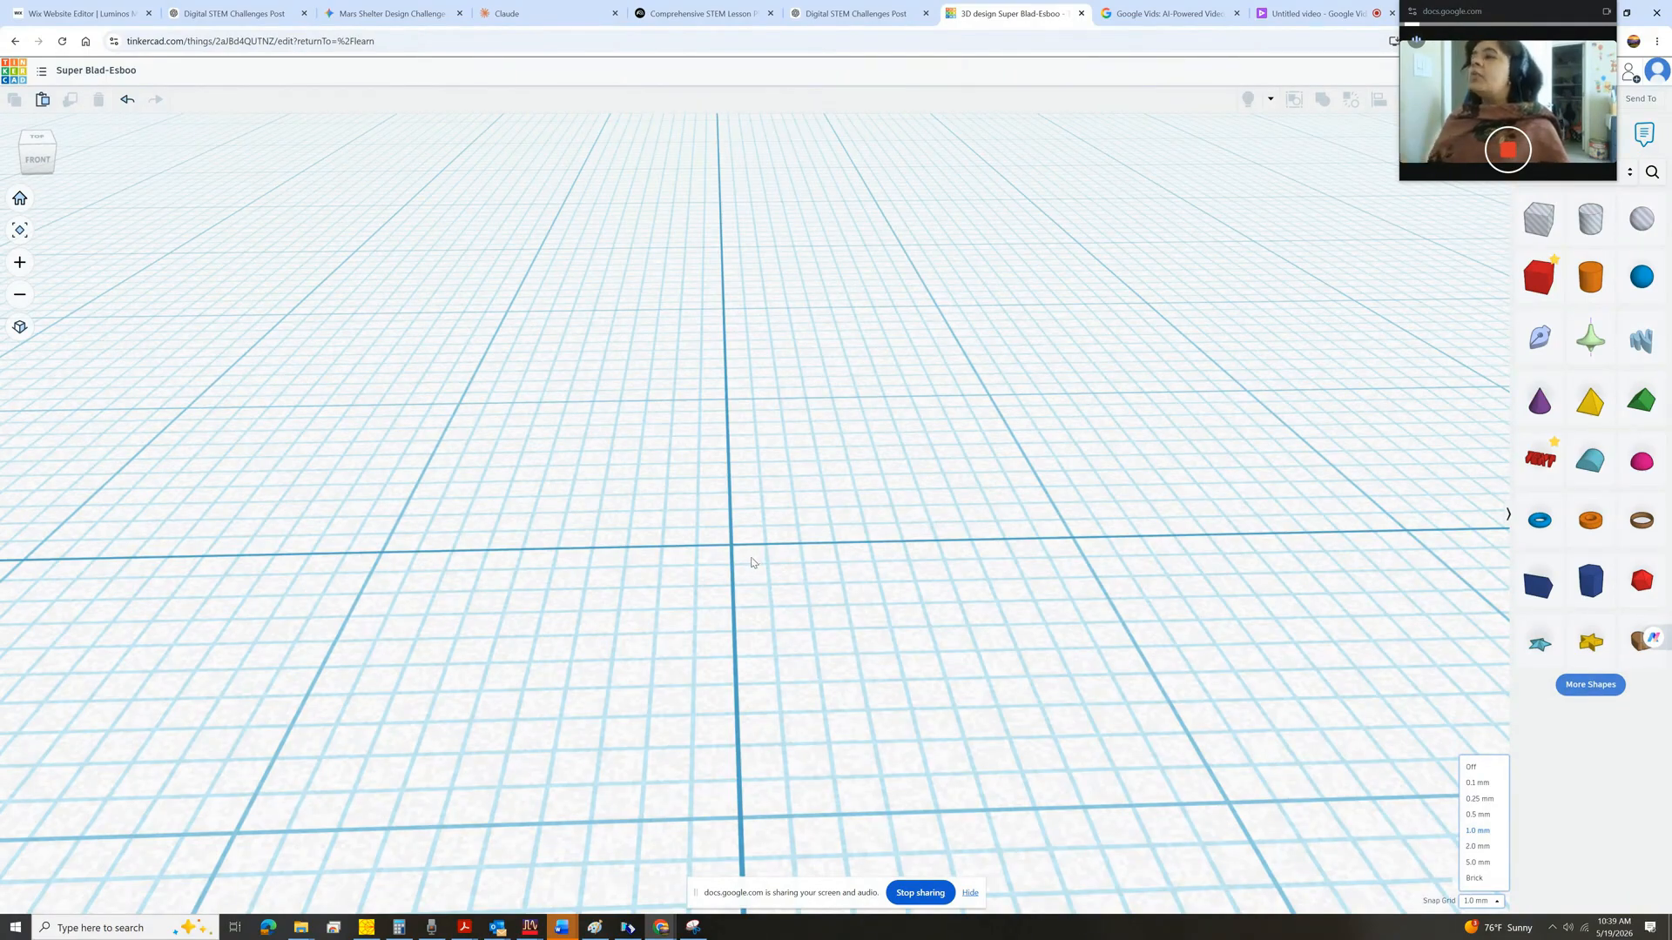
pyautogui.scroll(-5, 751, 562)
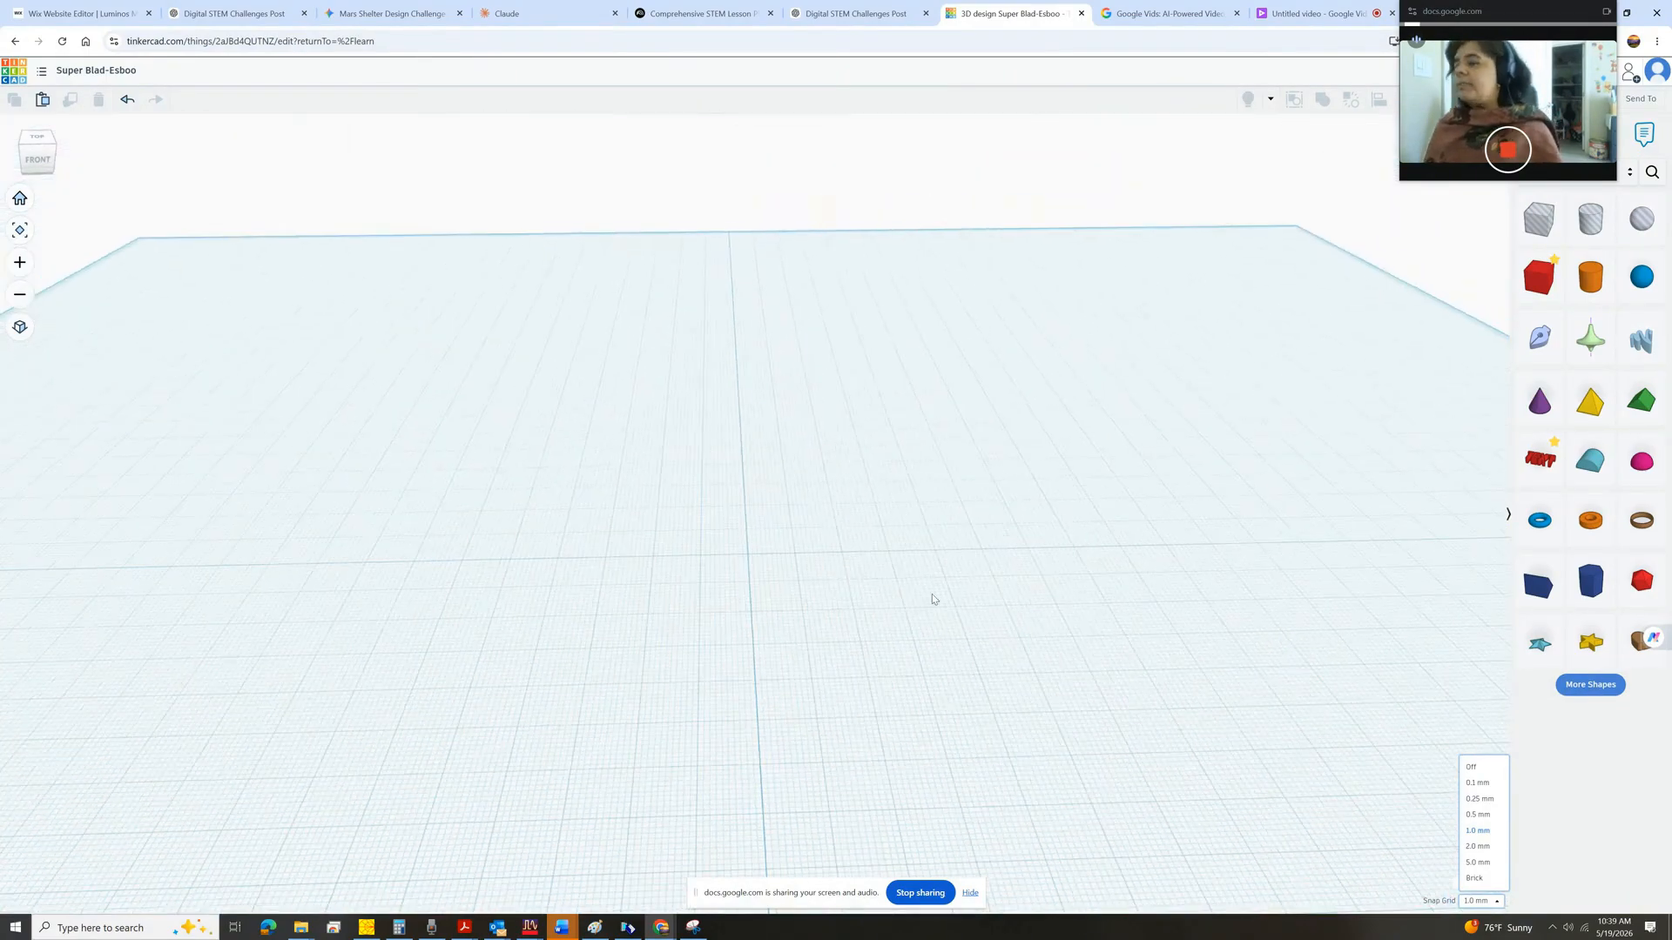
pyautogui.scroll(-2, 901, 683)
pyautogui.scroll(3, 1034, 810)
pyautogui.scroll(-4, 1028, 808)
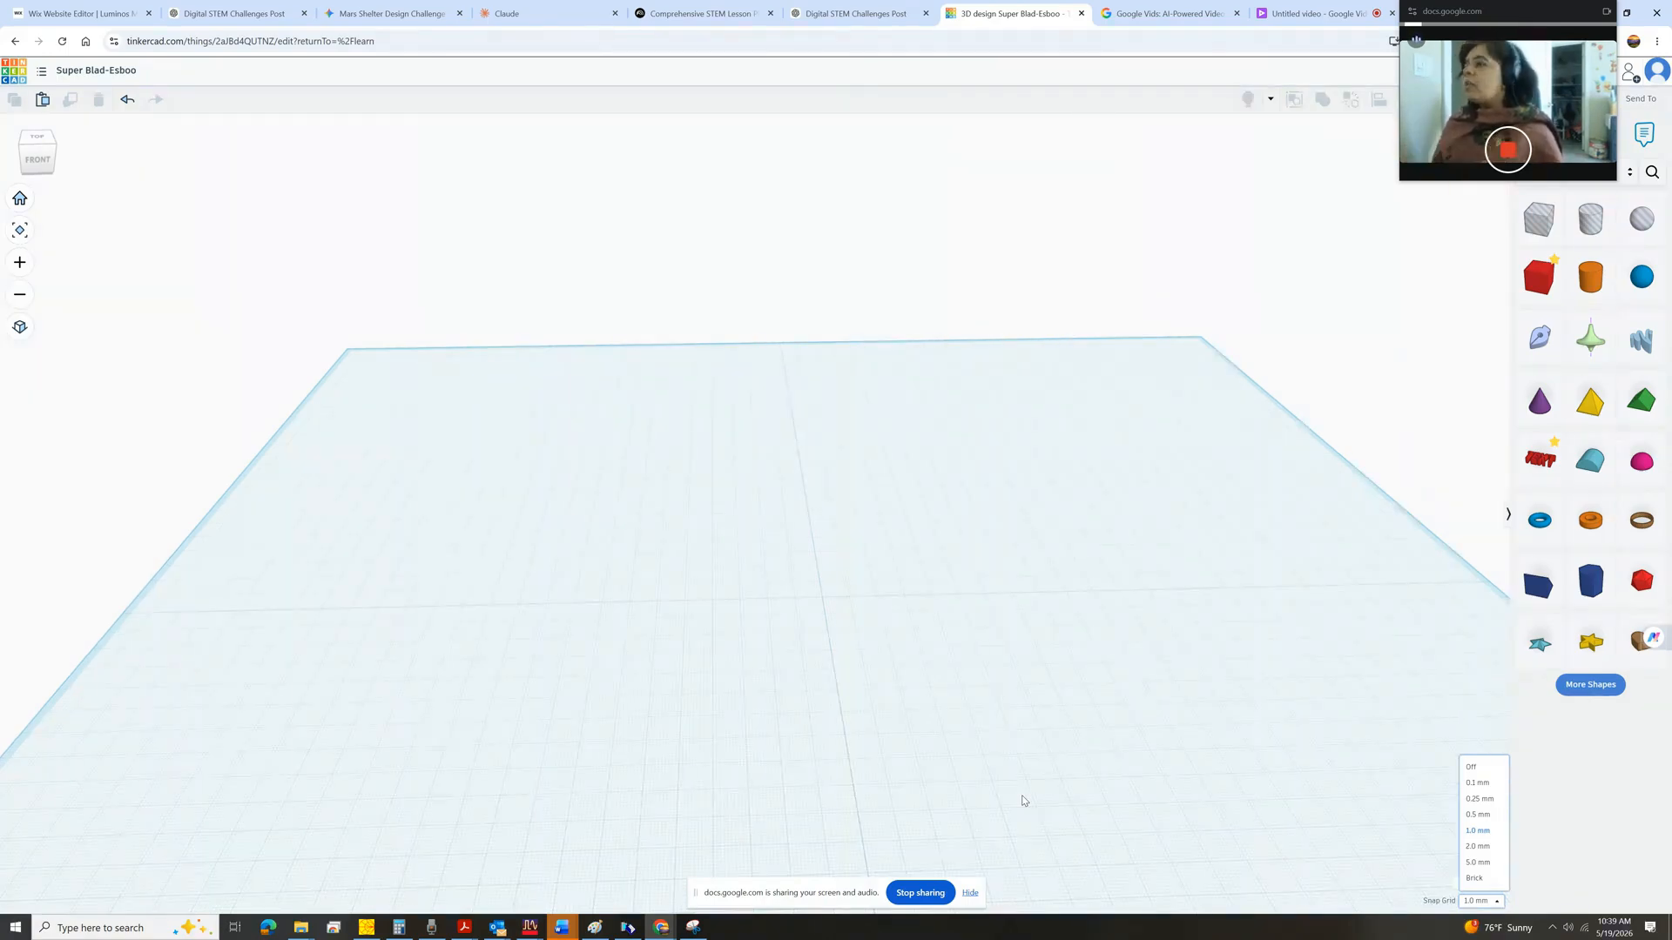
# Switch to Paint and start a new blank canvas without saving the current drawing.
pyautogui.click(595, 926)
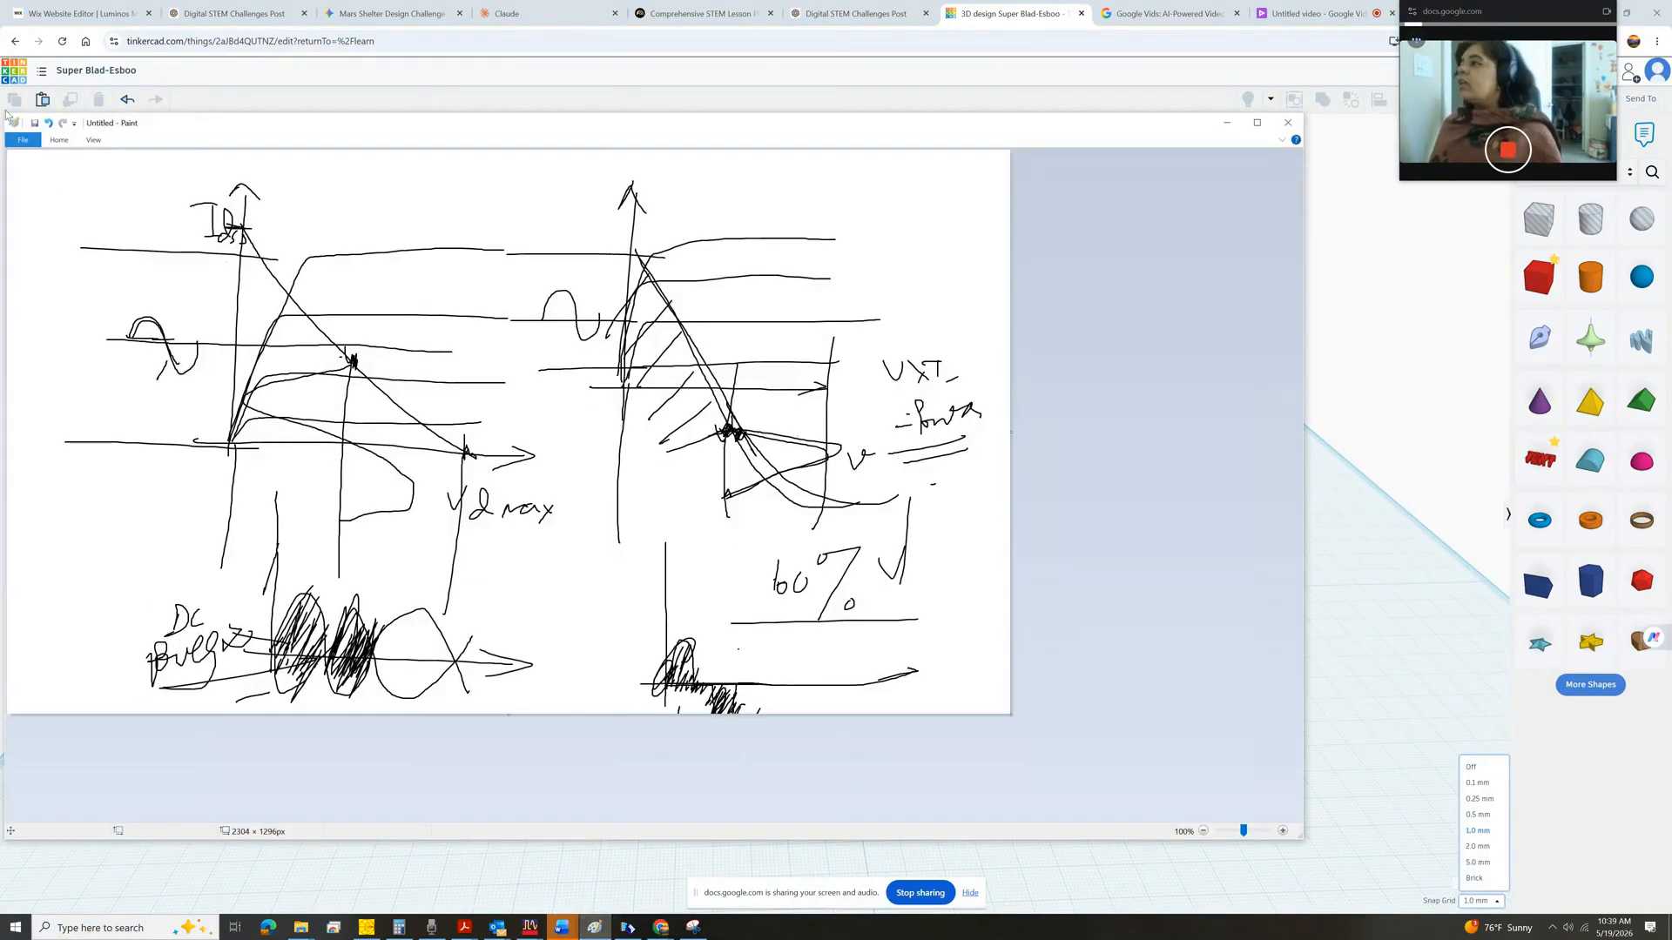
pyautogui.click(22, 139)
pyautogui.click(39, 427)
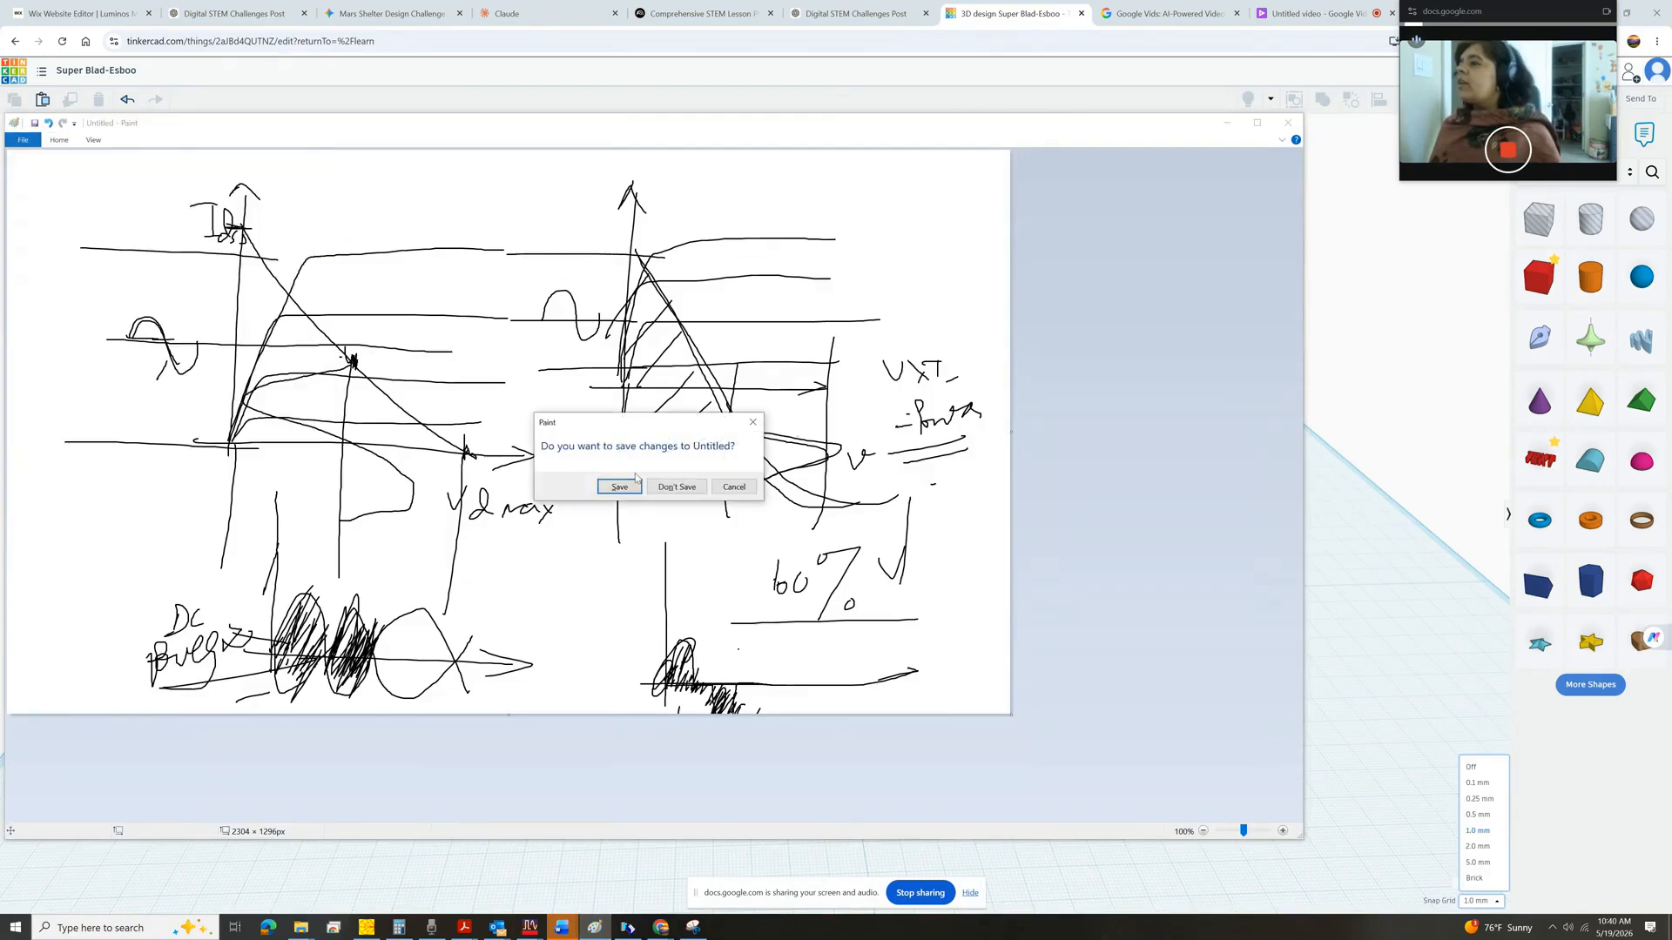
pyautogui.click(676, 486)
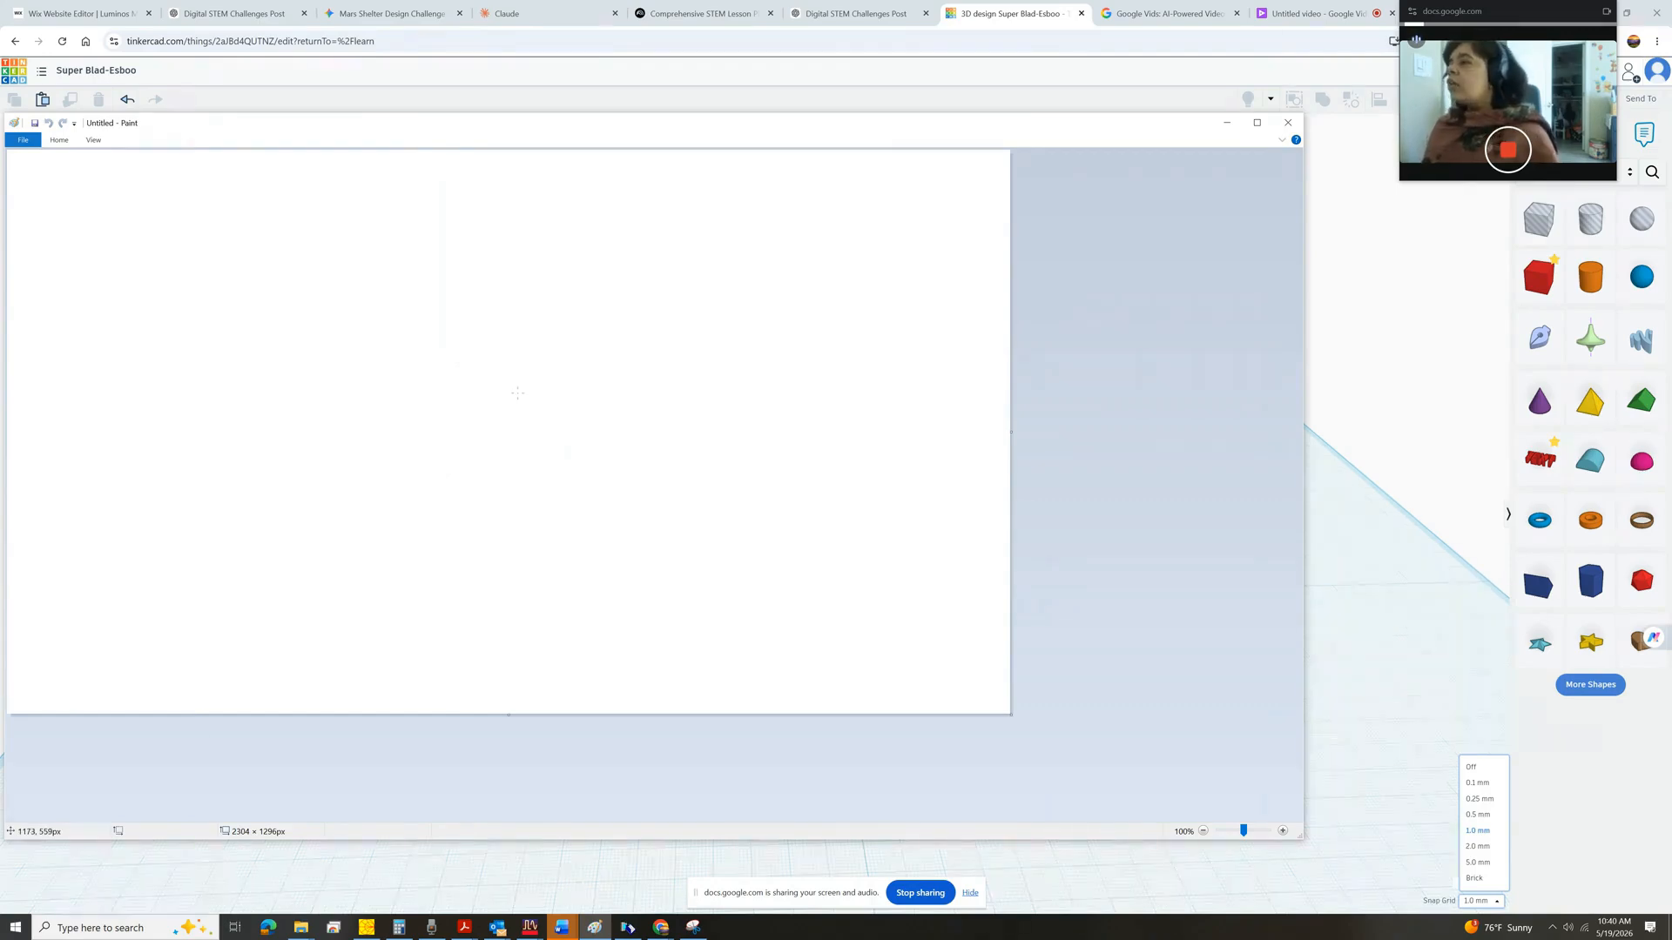
# Sketch a house with a square body and triangular roof, labelling the parts Square and Triangle, then minimize Paint.
pyautogui.moveTo(402, 358)
pyautogui.mouseDown()
pyautogui.moveTo(401, 574)
pyautogui.moveTo(631, 577)
pyautogui.moveTo(622, 347)
pyautogui.mouseUp()
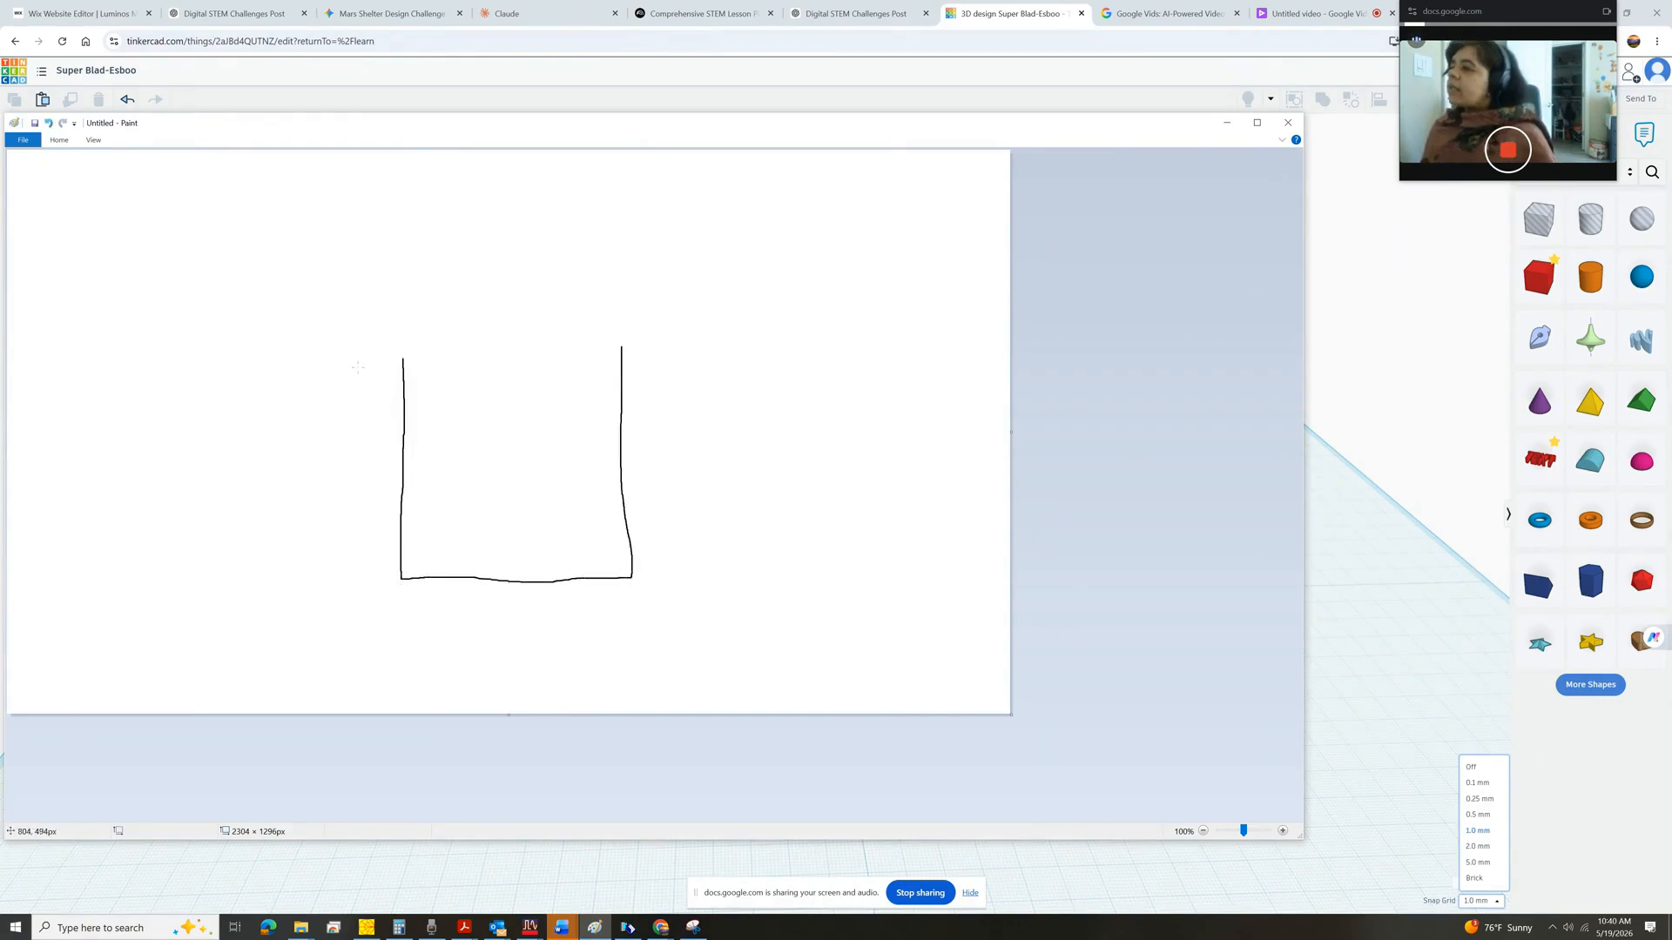
pyautogui.moveTo(369, 386)
pyautogui.mouseDown()
pyautogui.moveTo(477, 219)
pyautogui.moveTo(646, 376)
pyautogui.mouseUp()
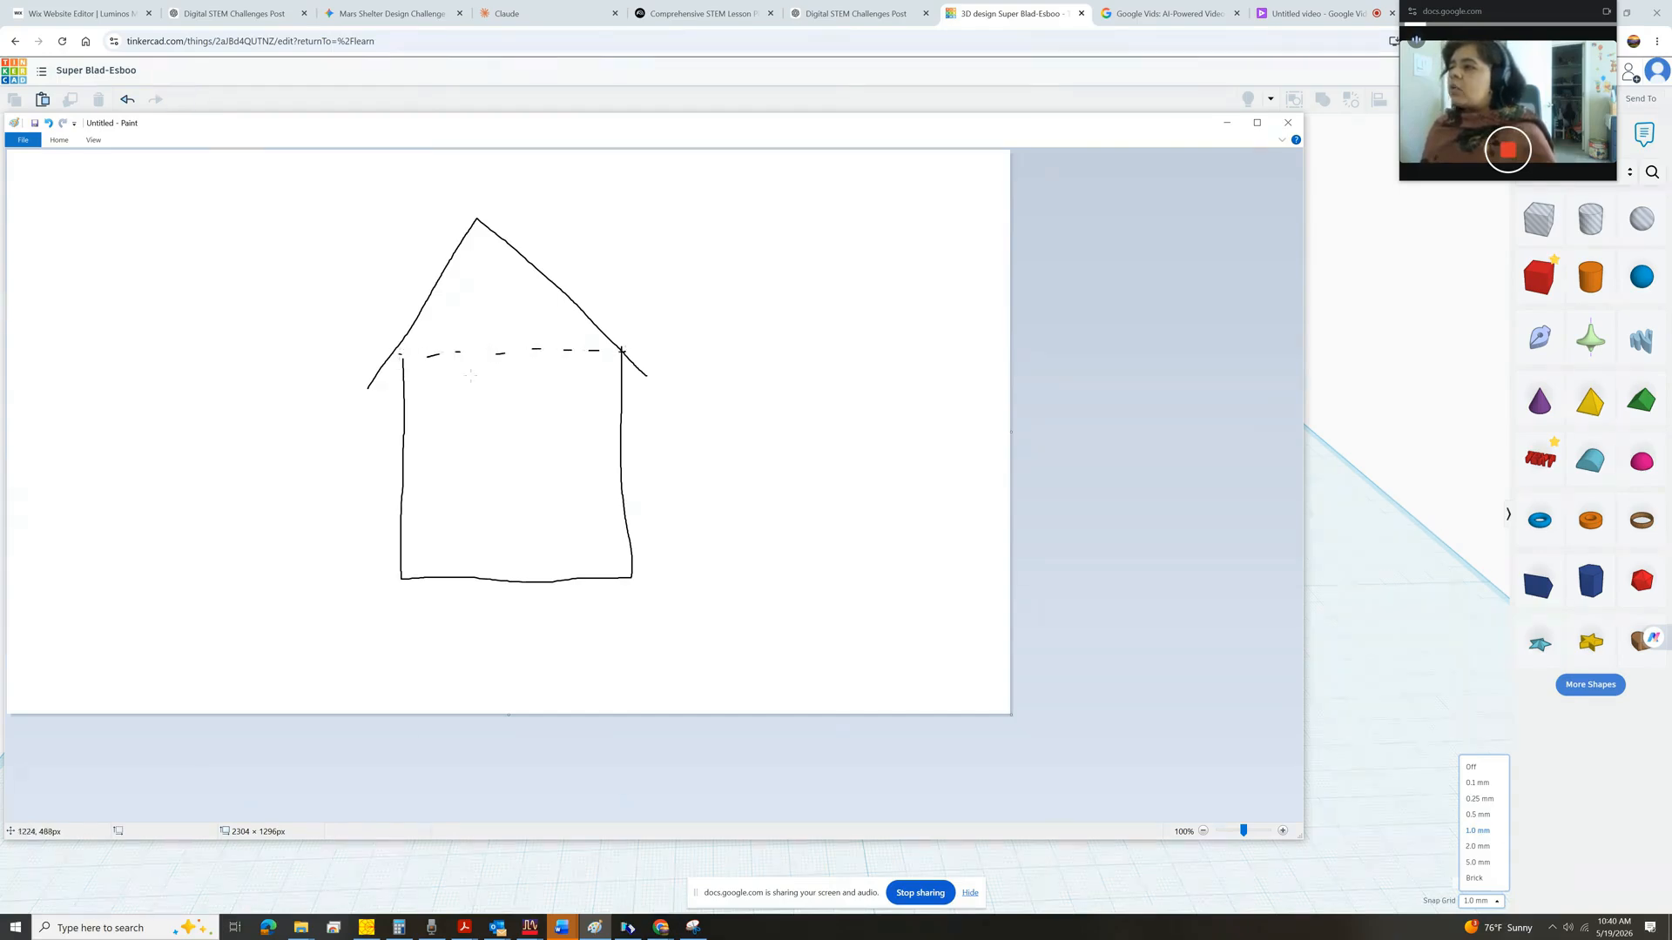
pyautogui.moveTo(450, 421)
pyautogui.mouseDown()
pyautogui.moveTo(427, 440)
pyautogui.moveTo(474, 460)
pyautogui.moveTo(485, 426)
pyautogui.moveTo(545, 430)
pyautogui.mouseUp()
pyautogui.moveTo(406, 475); pyautogui.dragTo(571, 474)
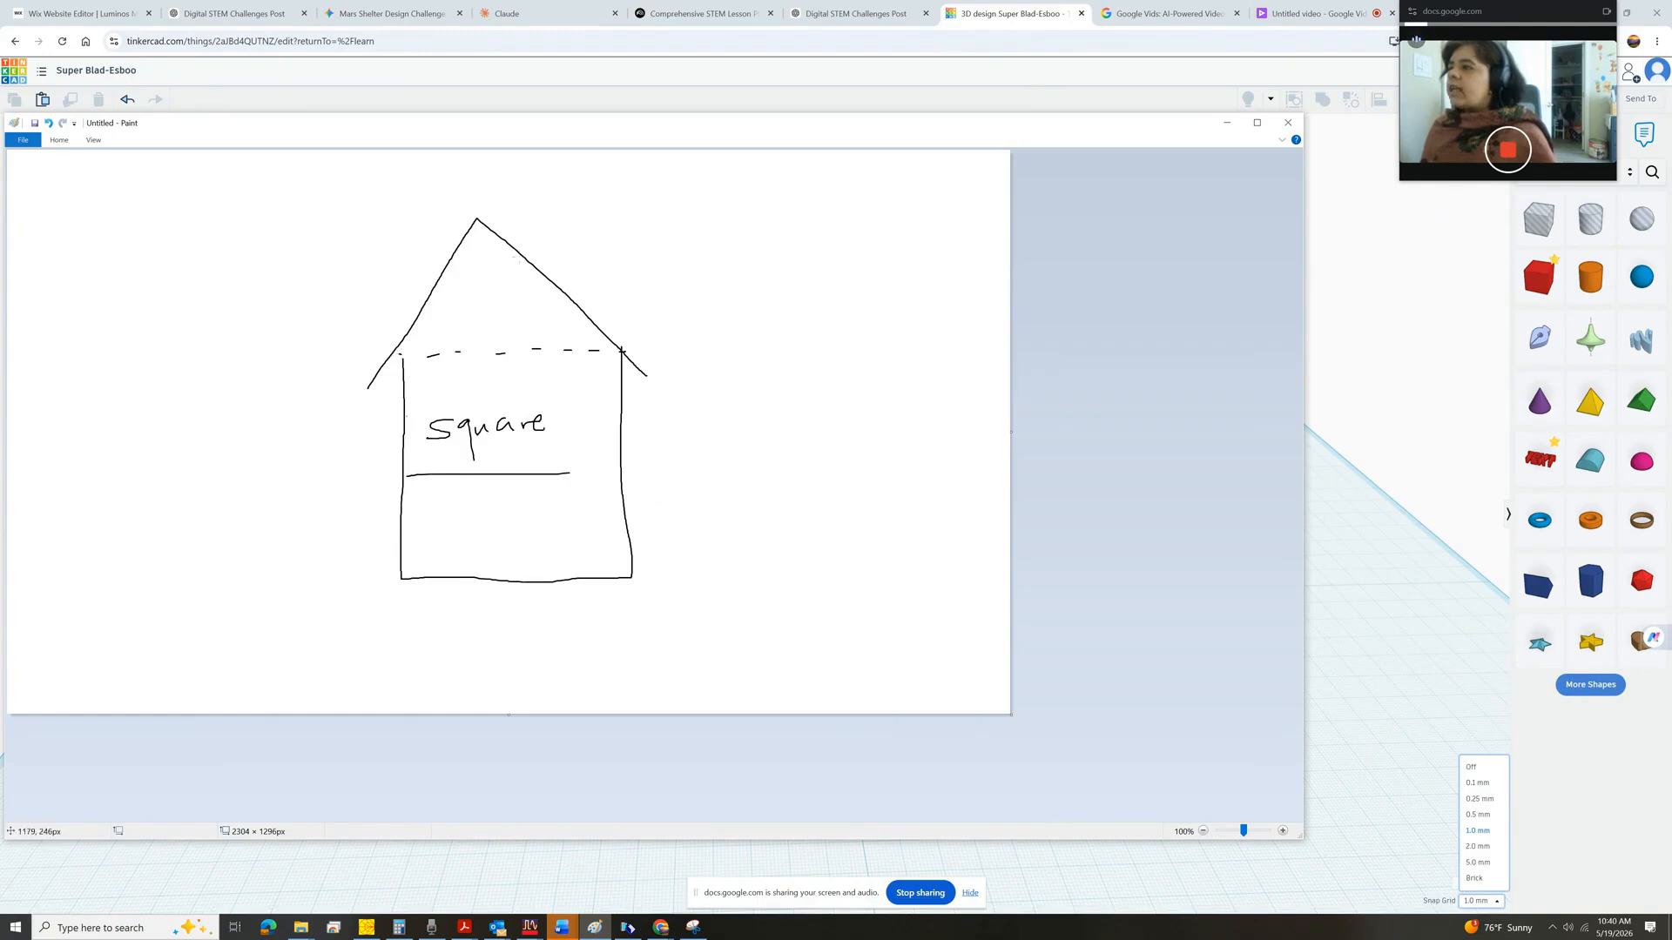
pyautogui.moveTo(439, 301); pyautogui.dragTo(452, 299)
pyautogui.moveTo(447, 300)
pyautogui.mouseDown()
pyautogui.moveTo(447, 321)
pyautogui.moveTo(495, 313)
pyautogui.moveTo(519, 334)
pyautogui.moveTo(560, 319)
pyautogui.mouseUp()
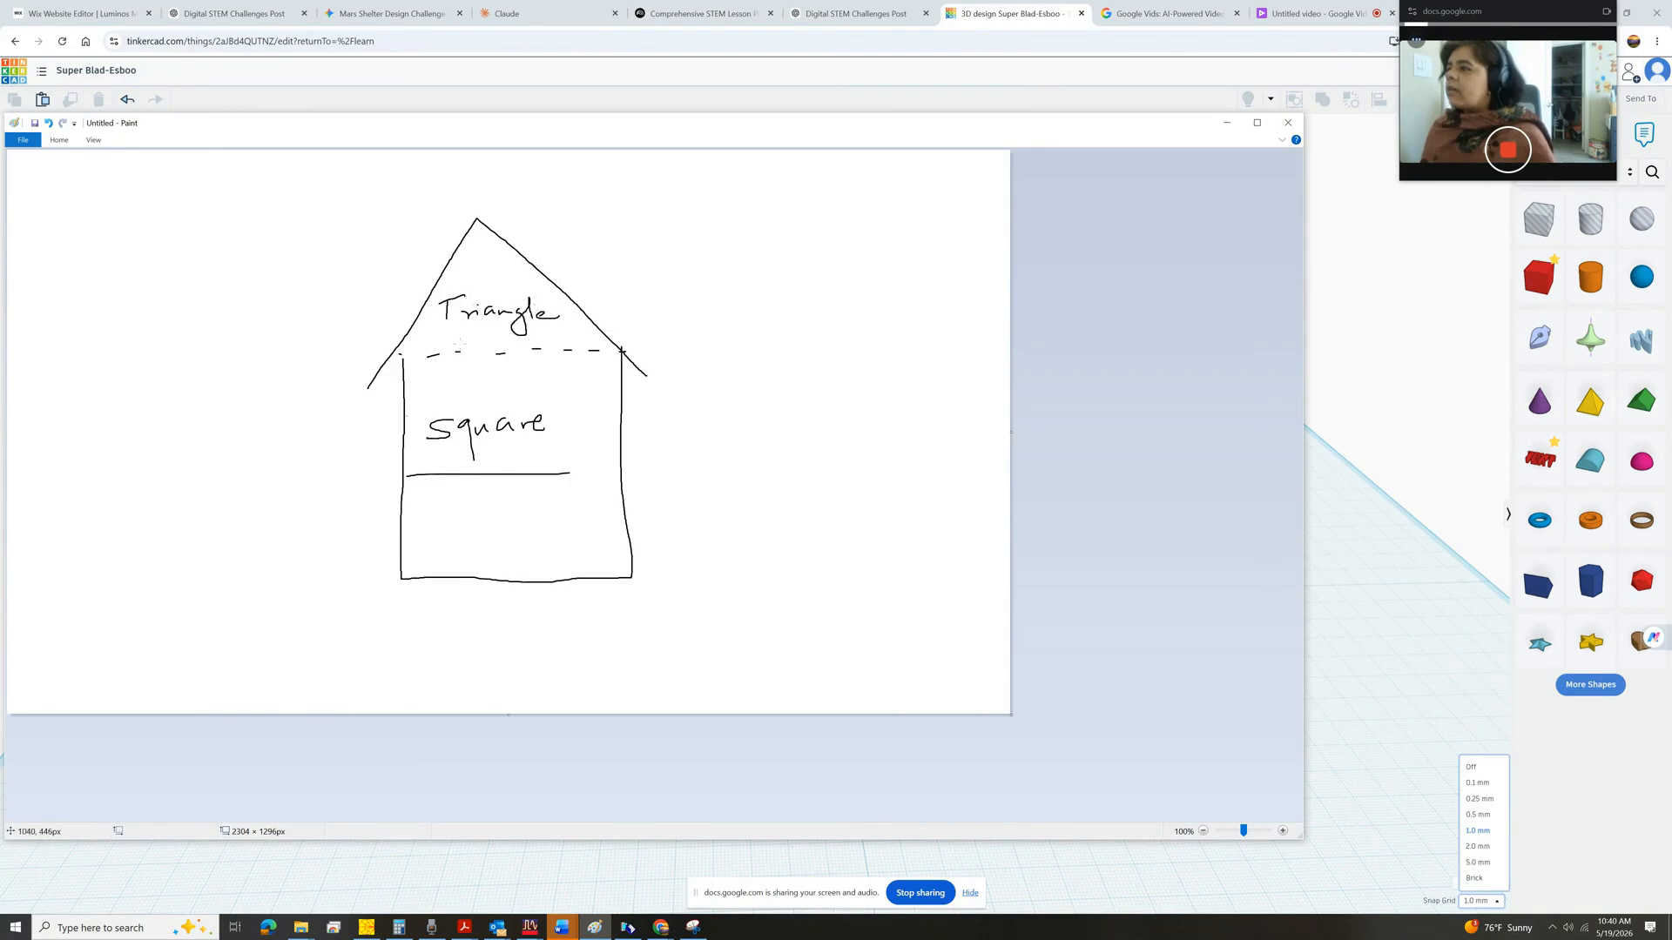
pyautogui.moveTo(460, 344); pyautogui.dragTo(551, 337)
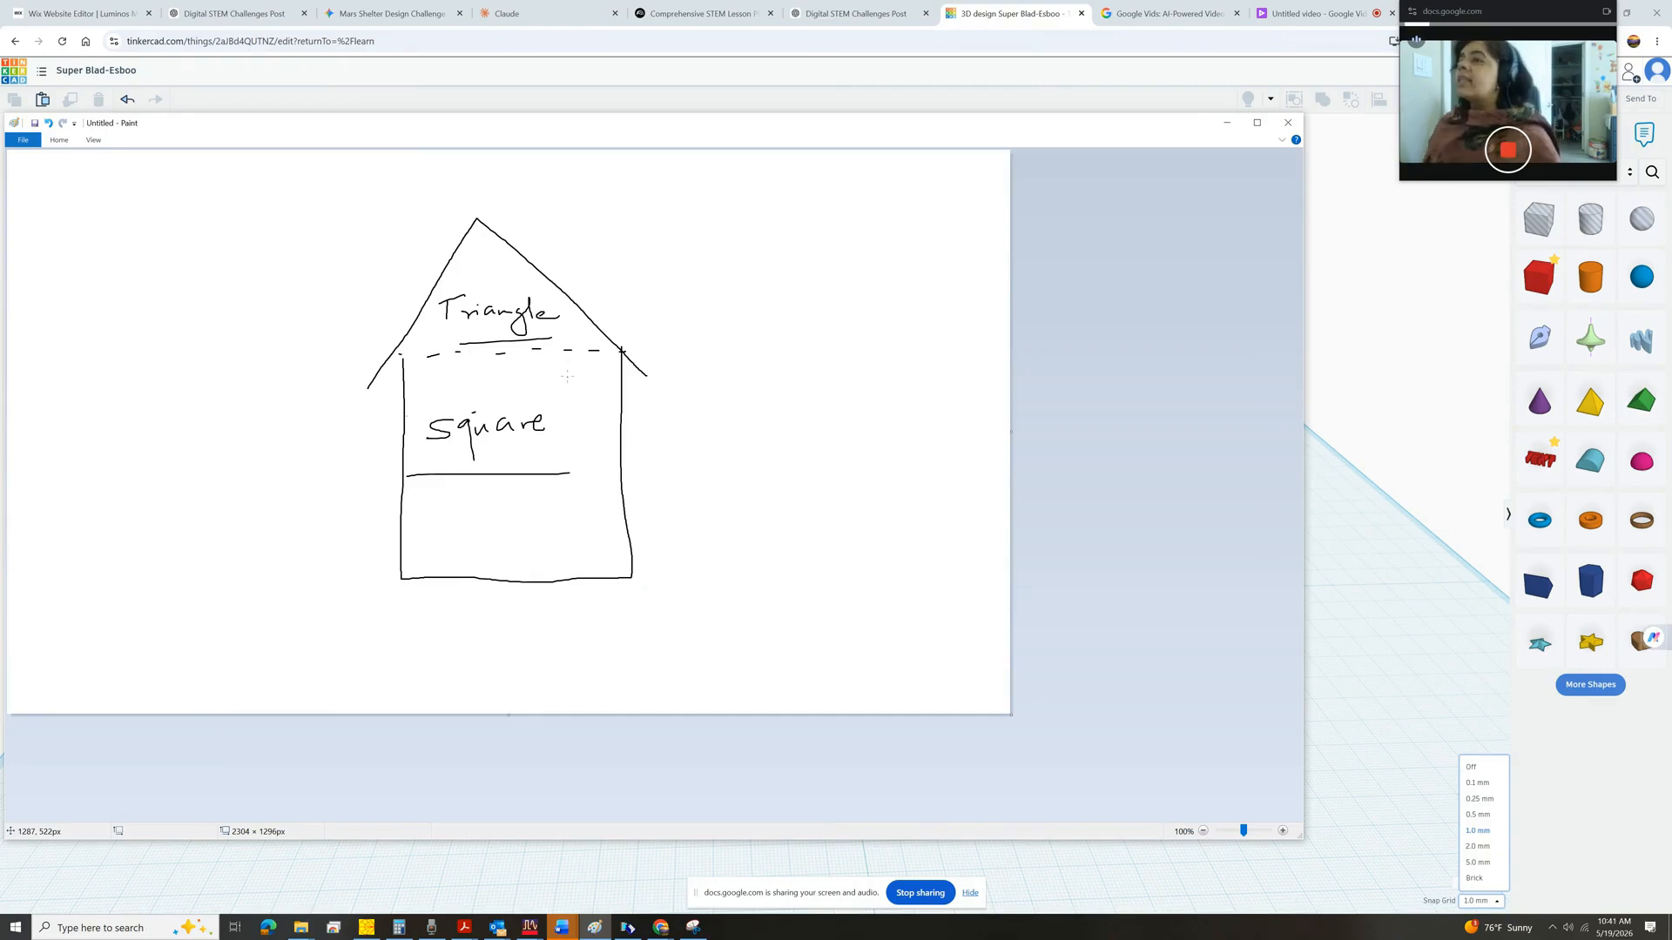
pyautogui.click(1228, 123)
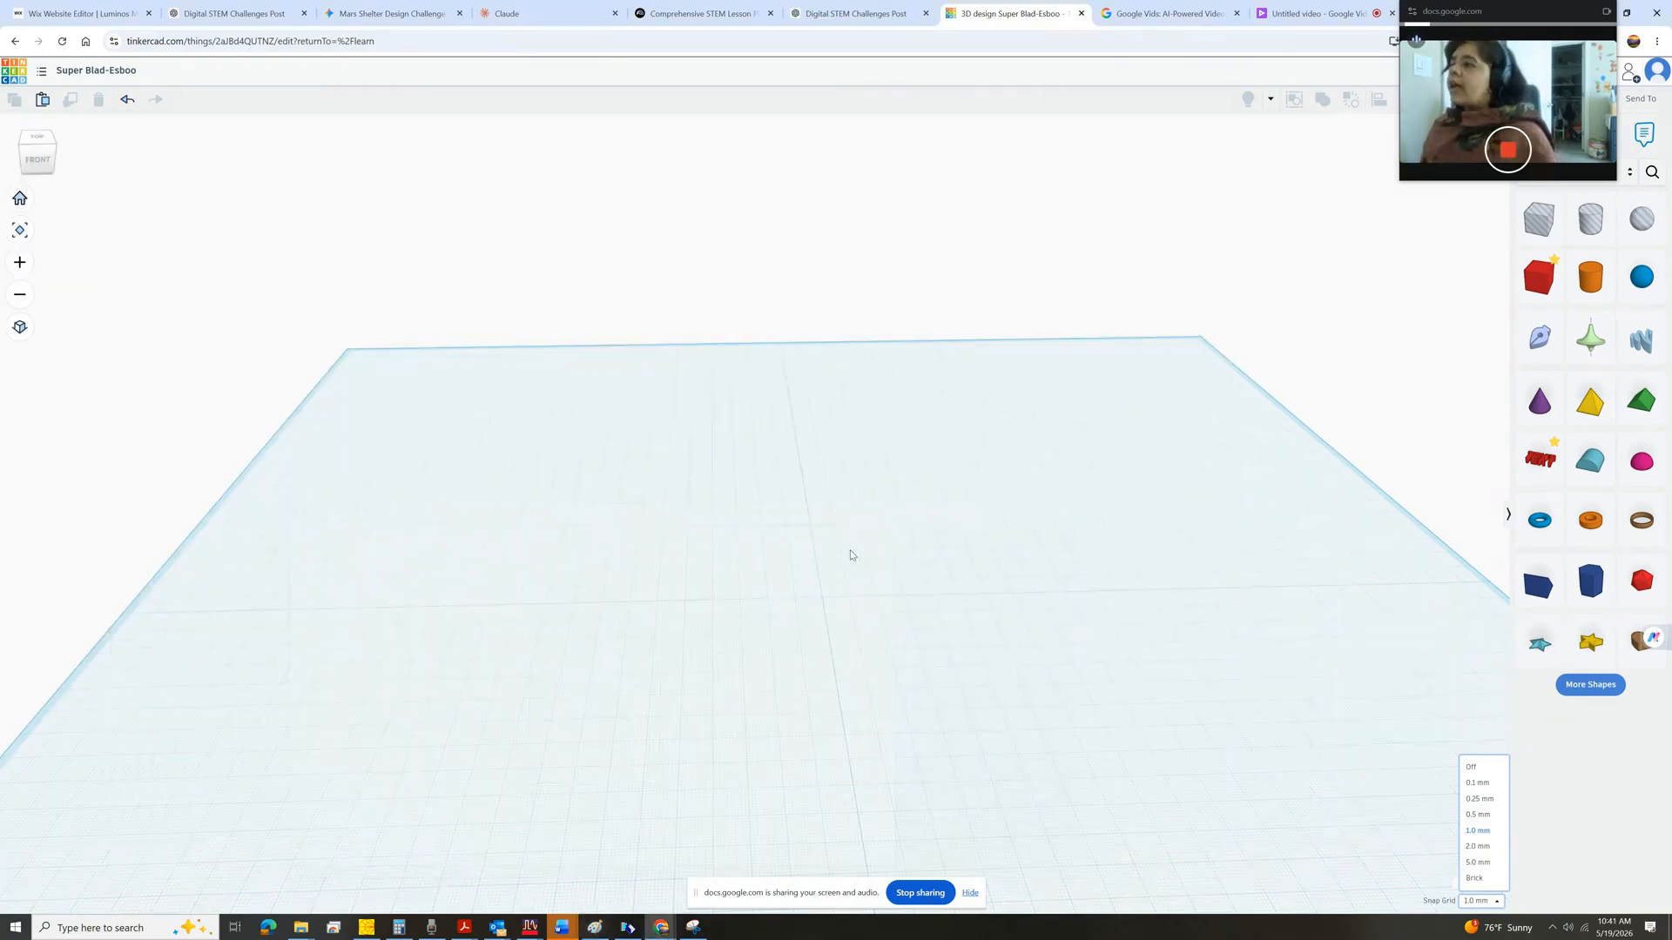
# Place a box shape in the middle of the workplane.
pyautogui.scroll(-2, 984, 699)
pyautogui.scroll(2, 985, 704)
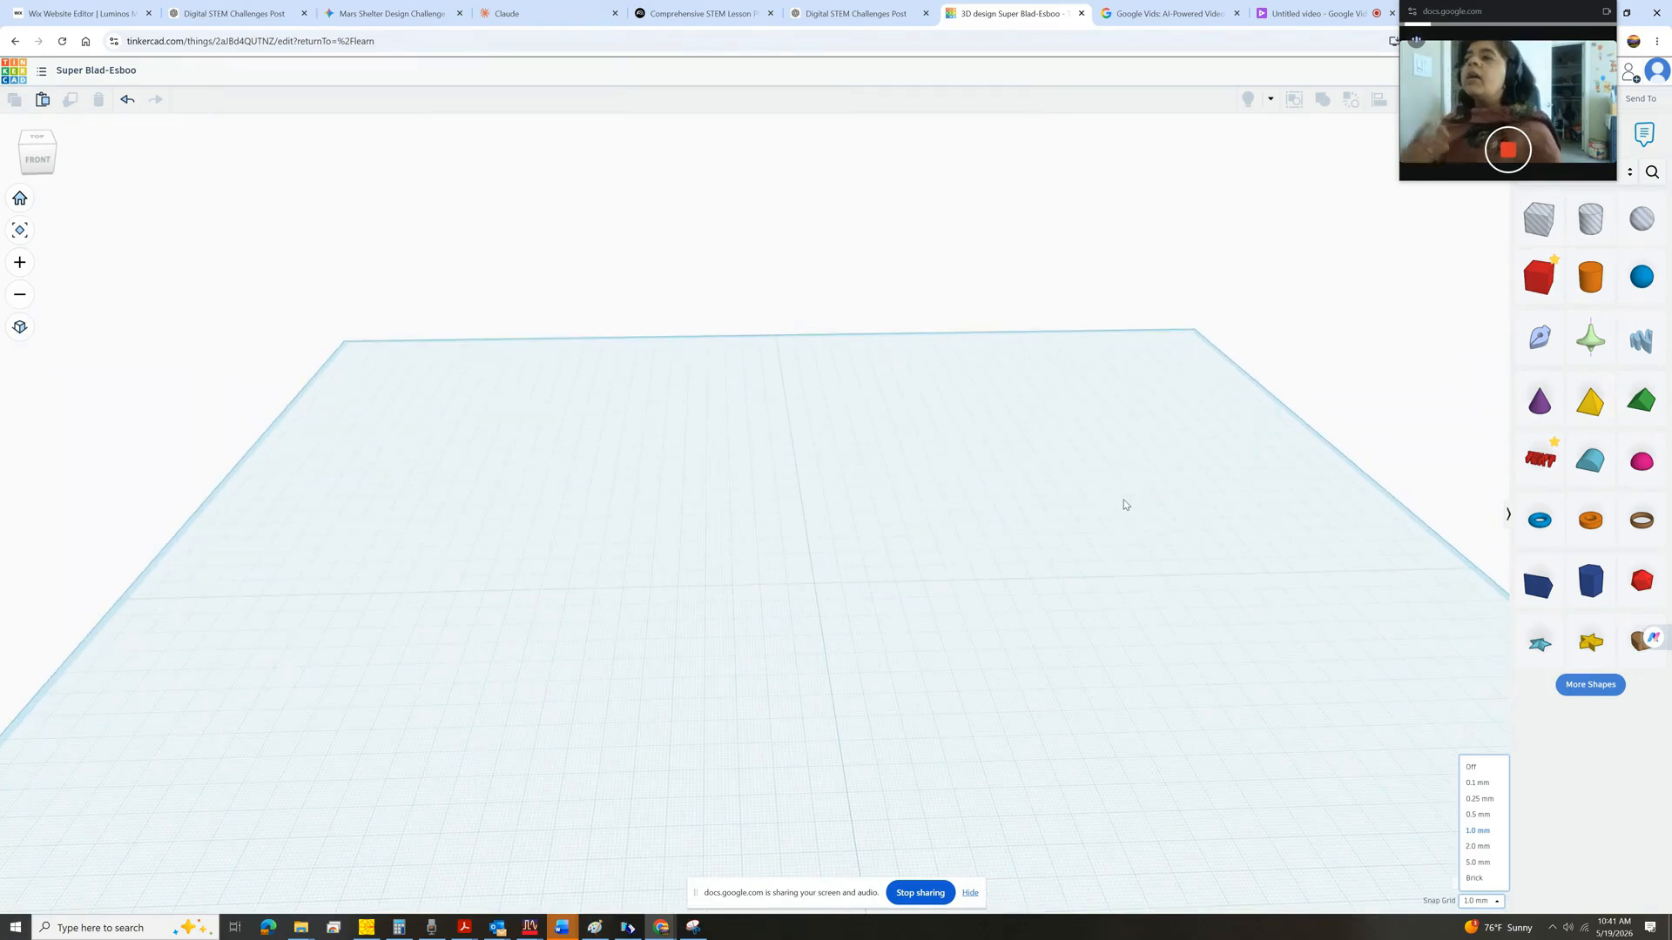
pyautogui.click(1545, 284)
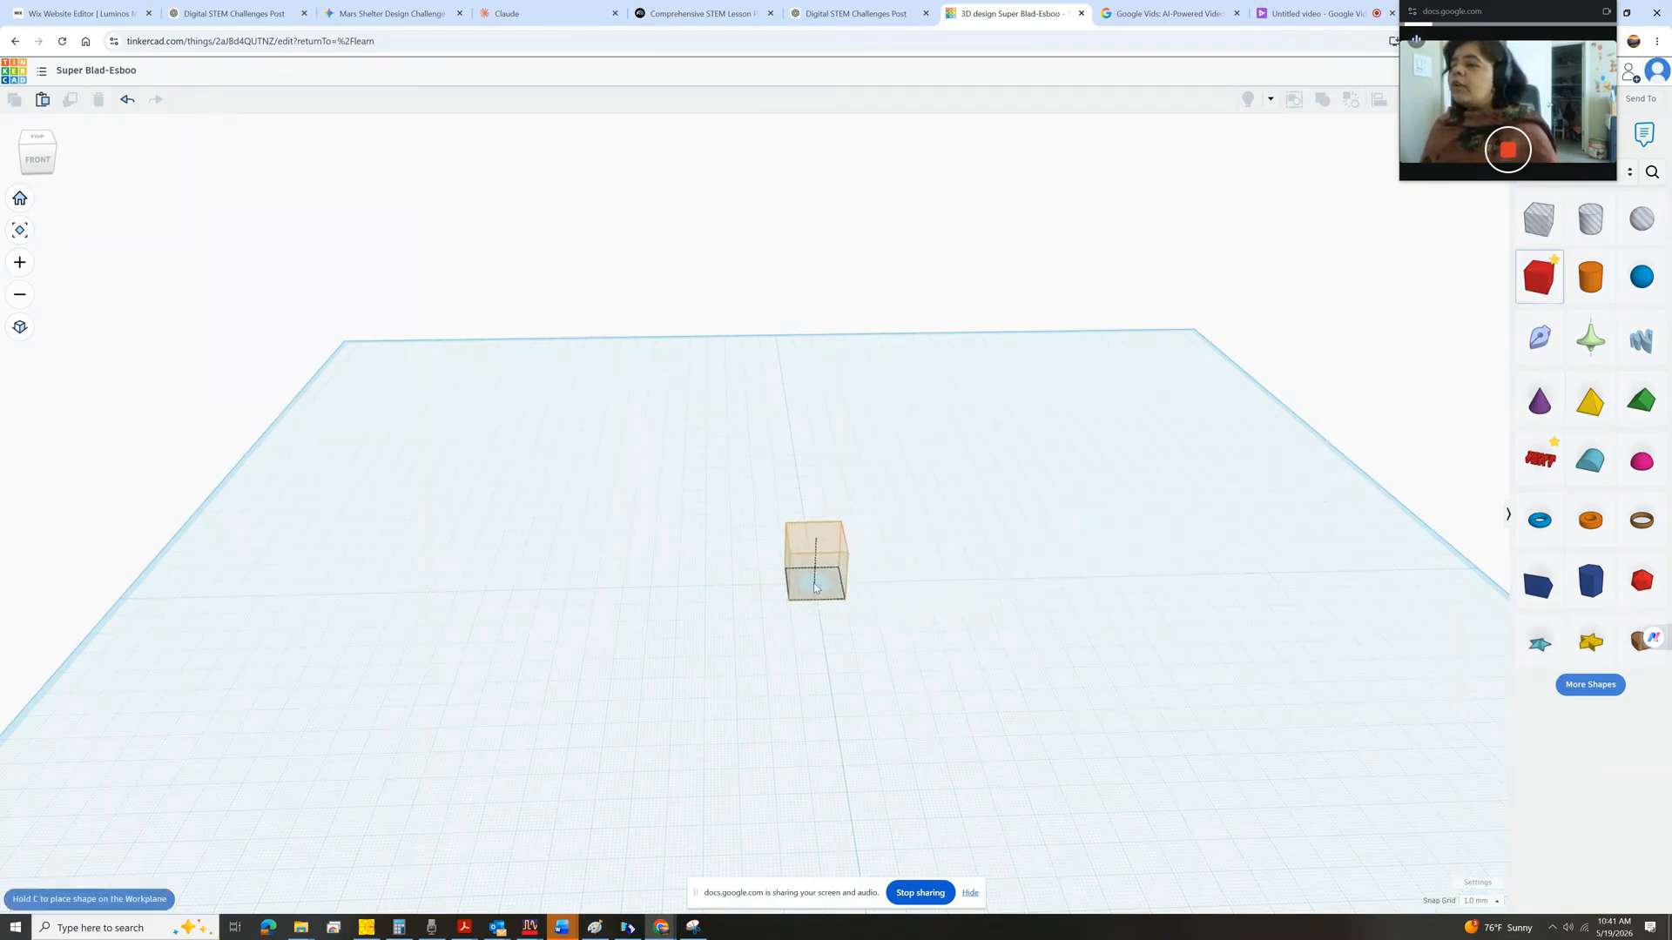
pyautogui.click(813, 587)
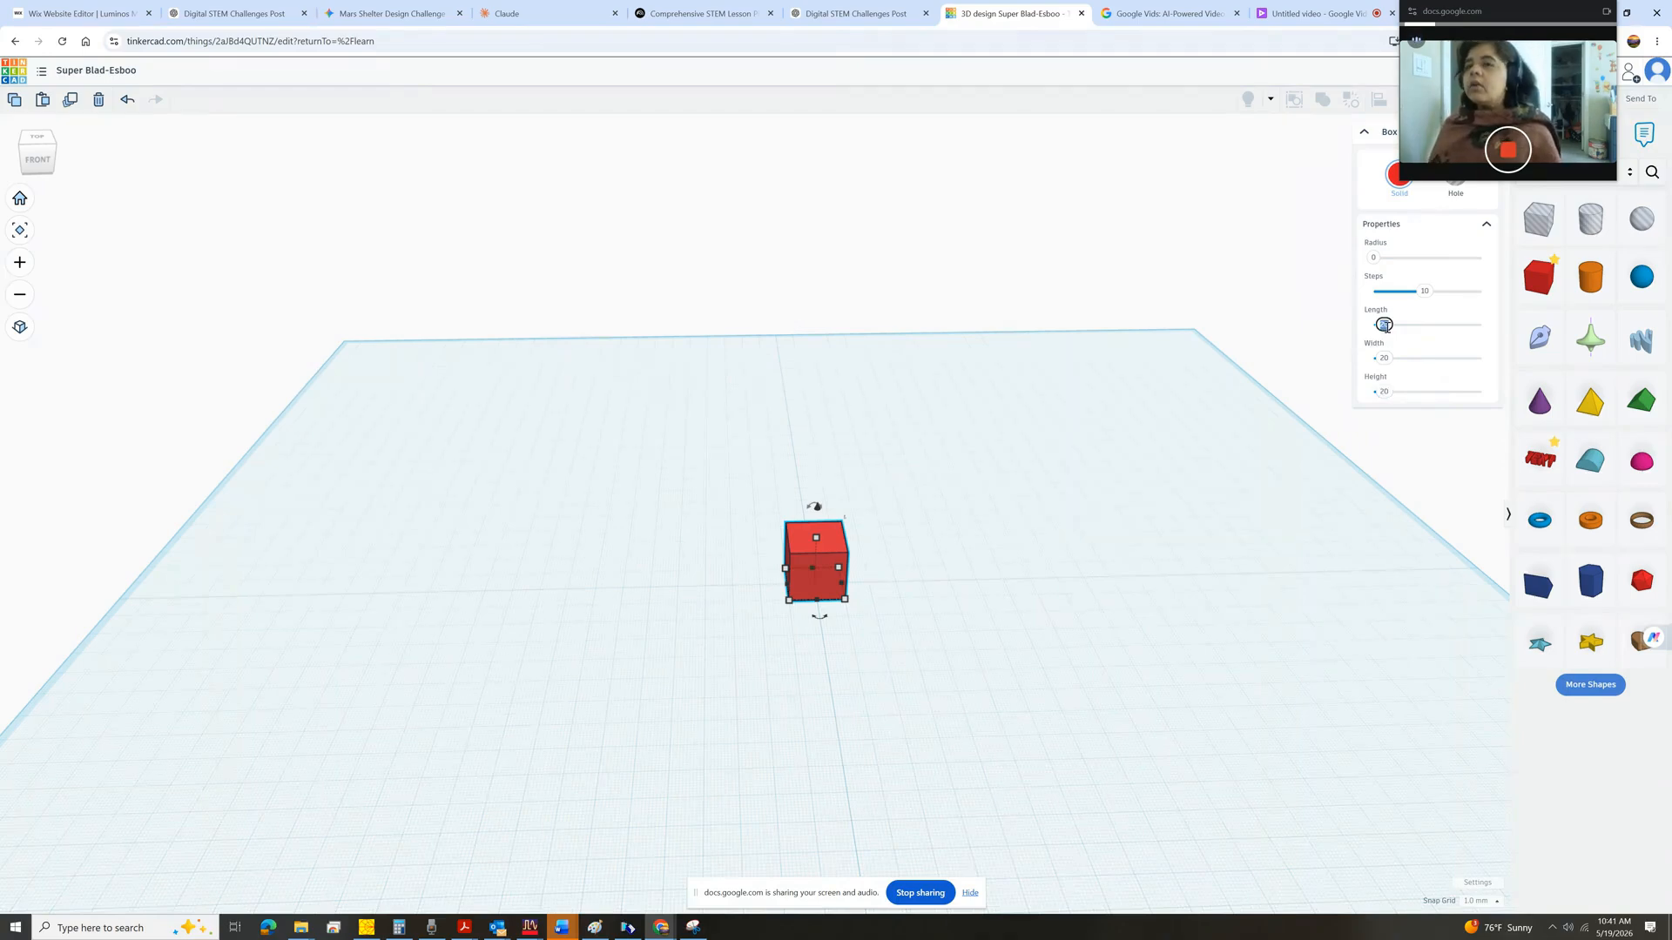
# Set the box's length and width to 40 mm.
pyautogui.moveTo(1386, 325); pyautogui.dragTo(1388, 333)
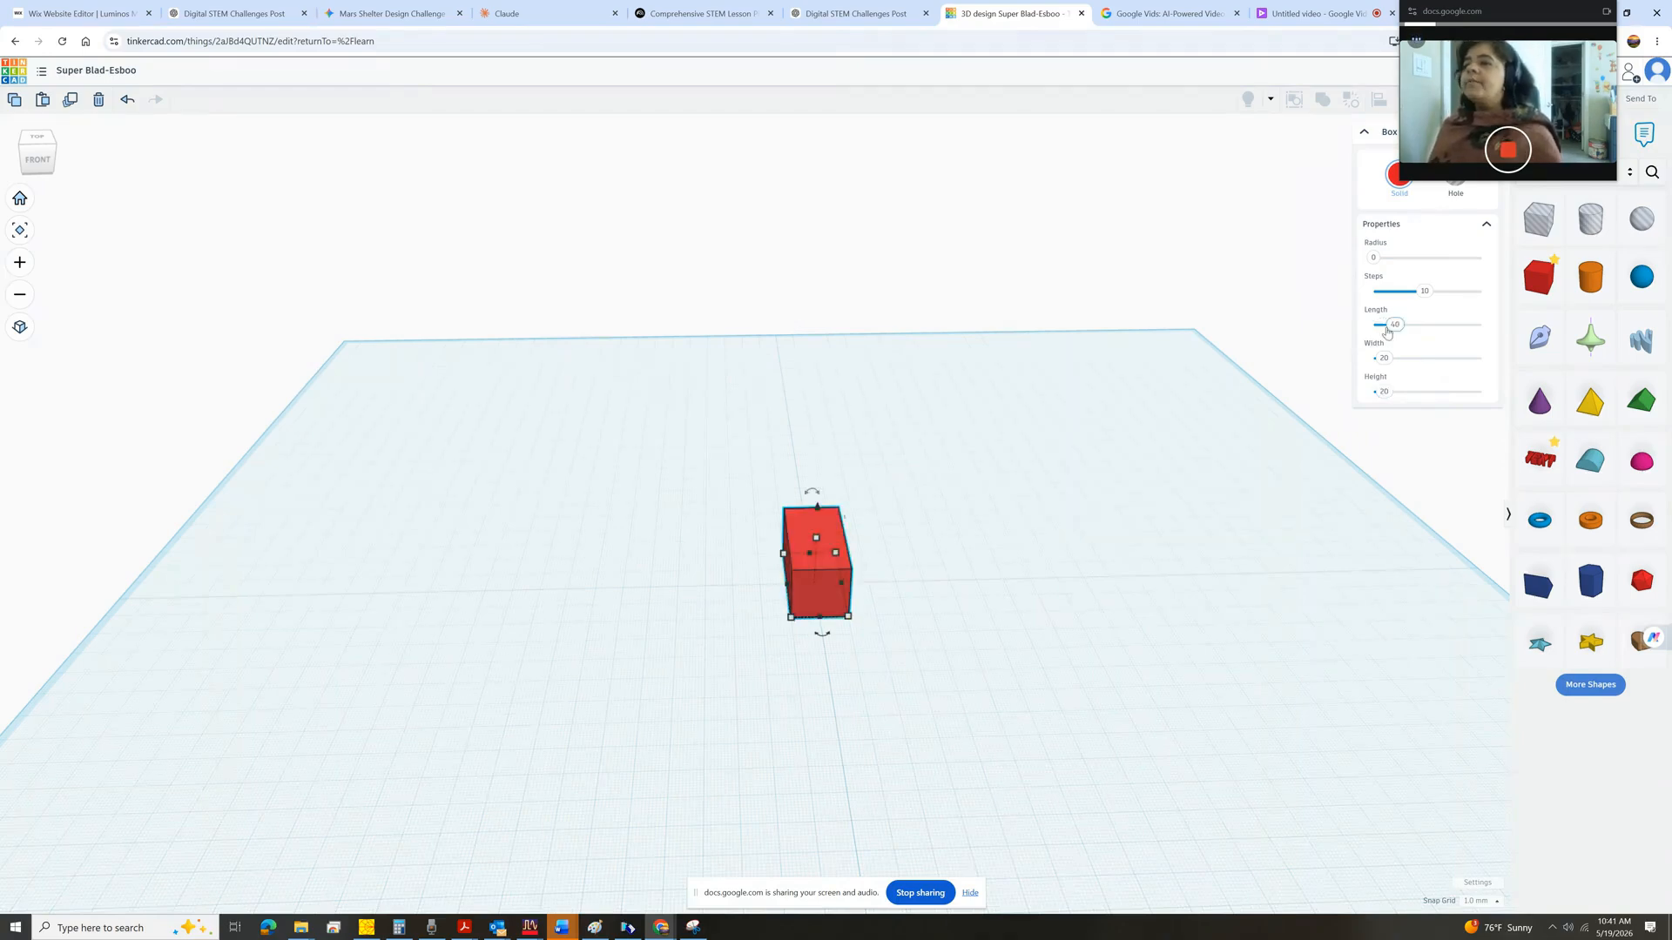
pyautogui.click(1384, 358)
pyautogui.write('40')
pyautogui.press('Return')
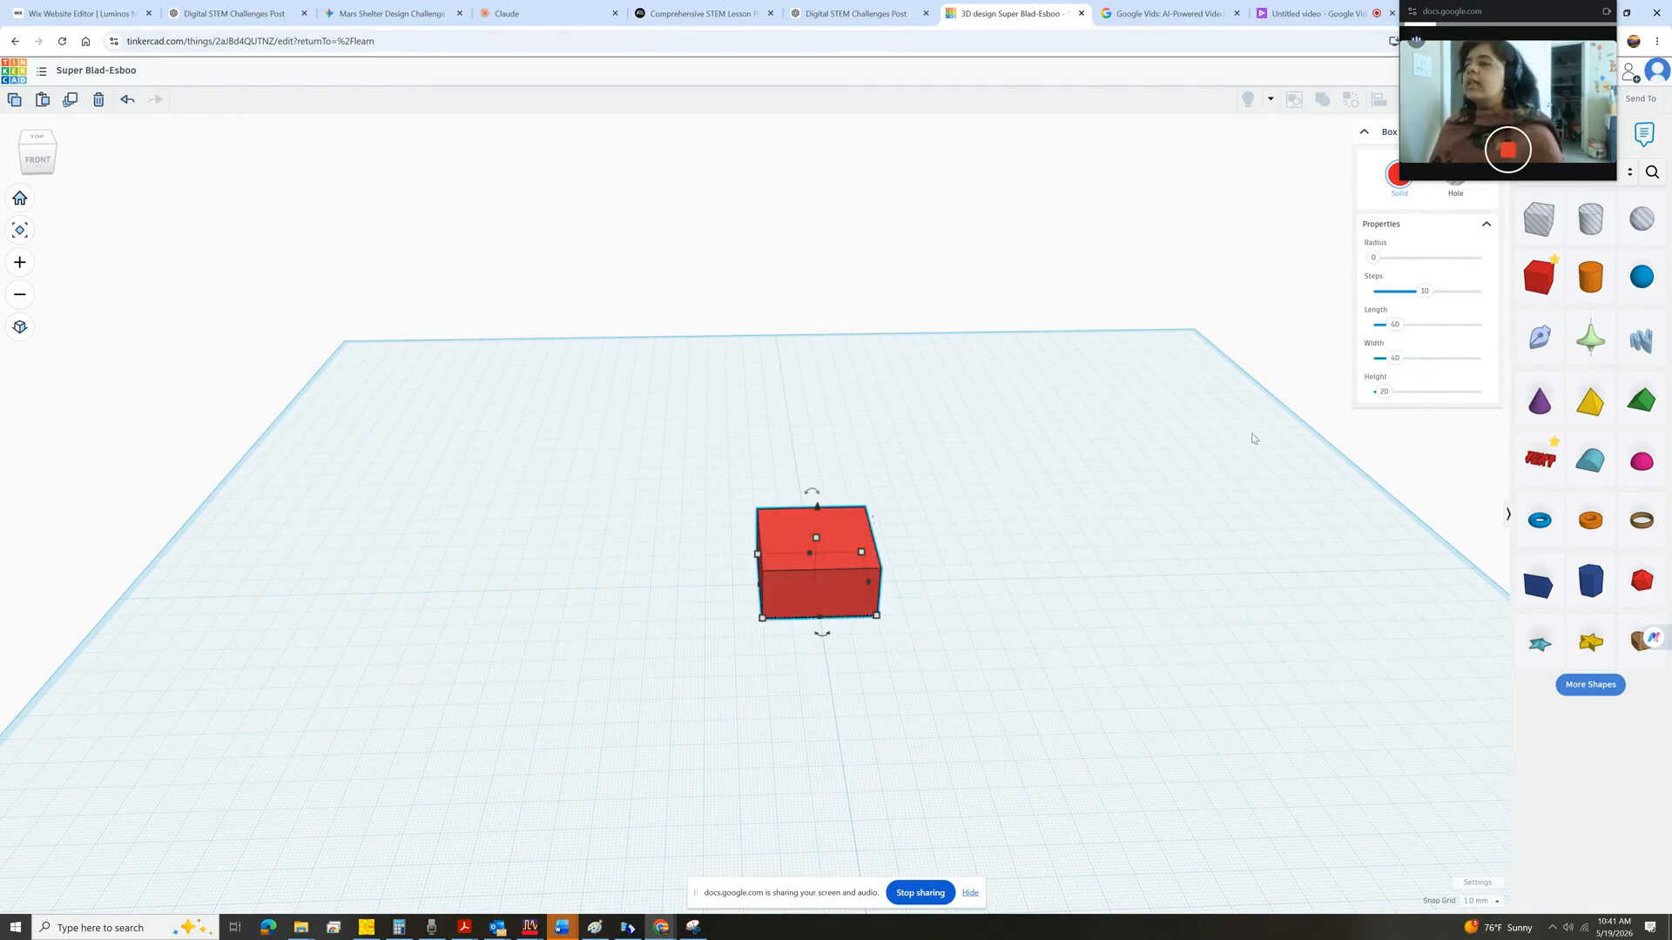
# Set the box's height to 80 mm.
pyautogui.click(1386, 392)
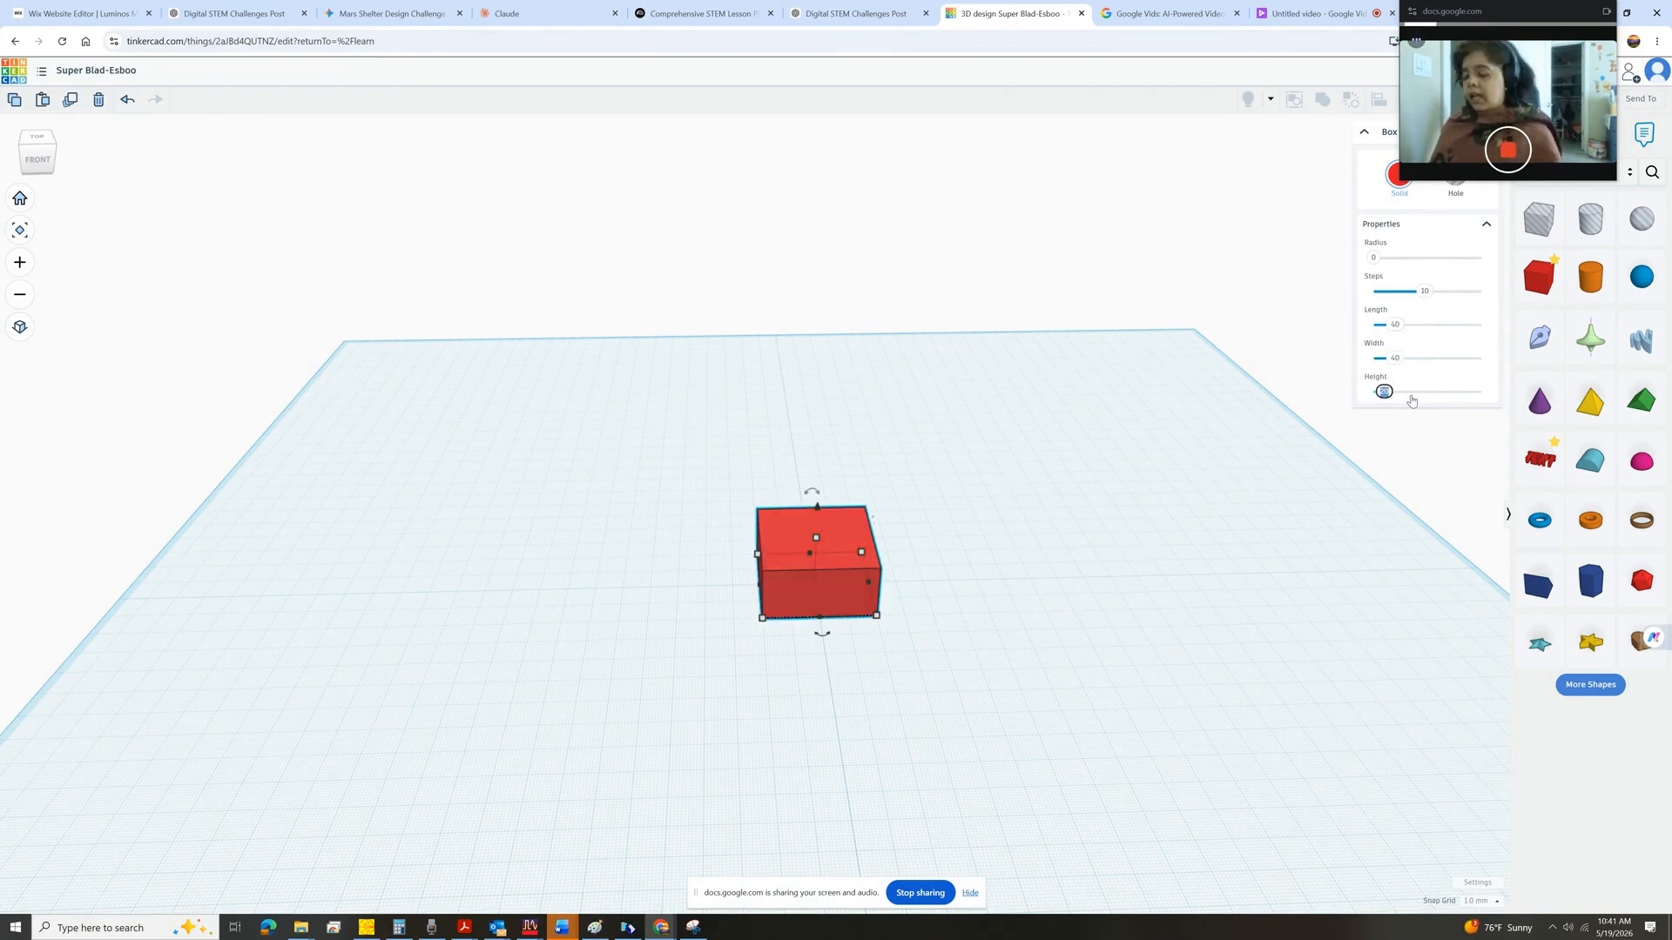
pyautogui.write('80')
pyautogui.press('Return')
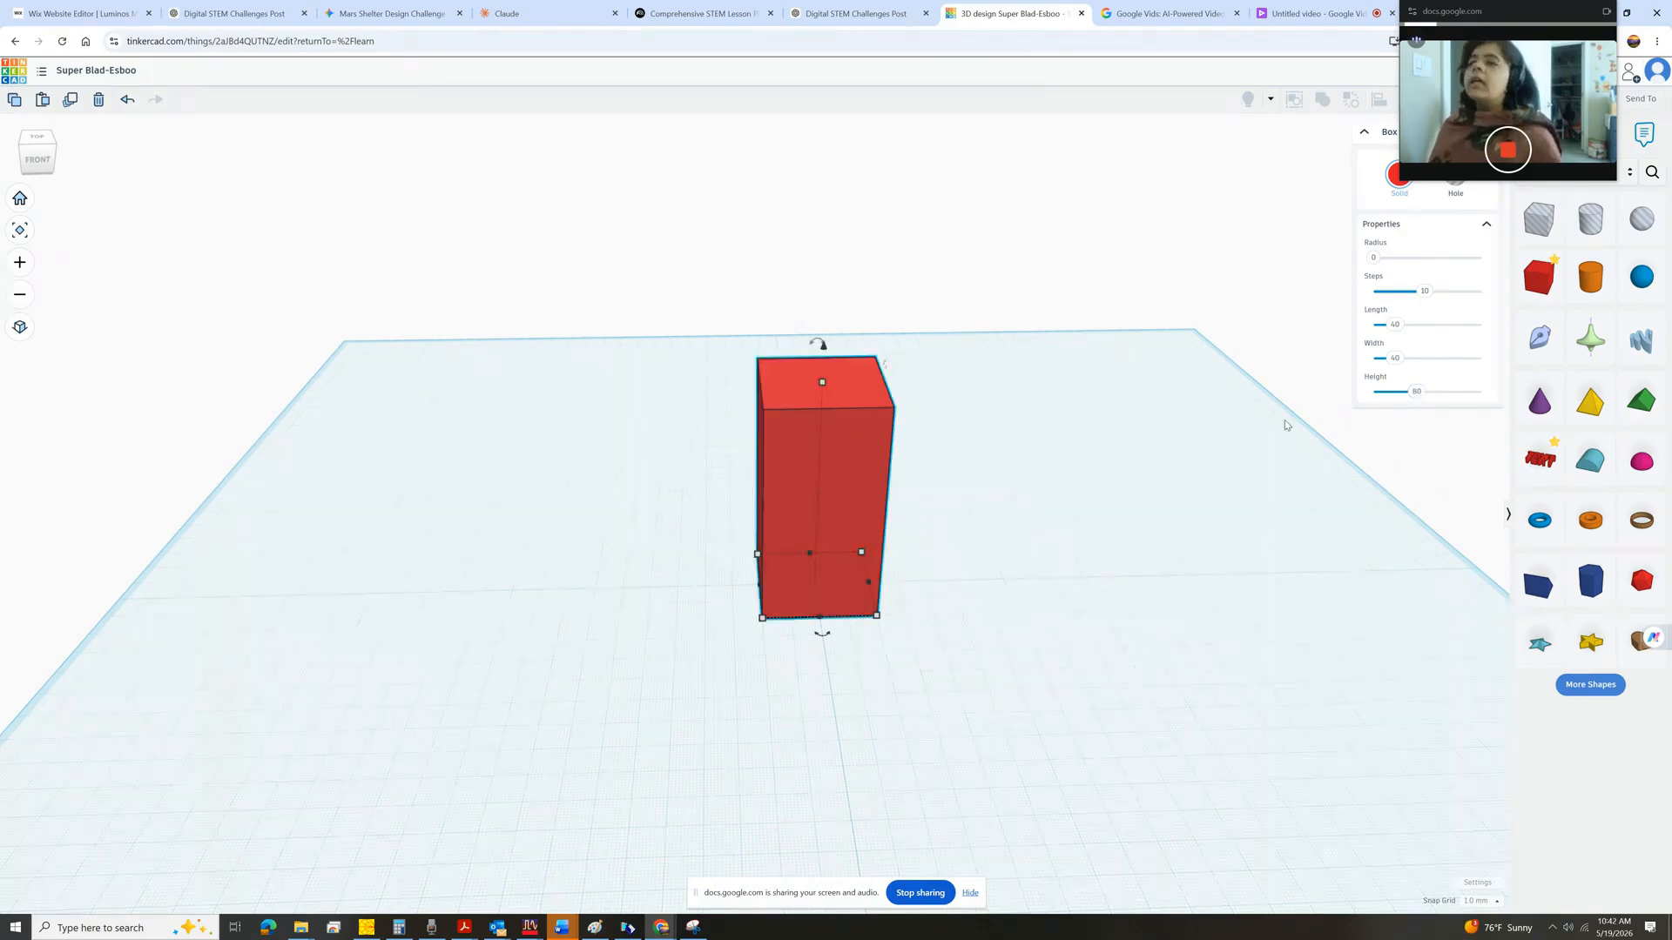
# Set the box's height to 60 mm.
pyautogui.click(1417, 392)
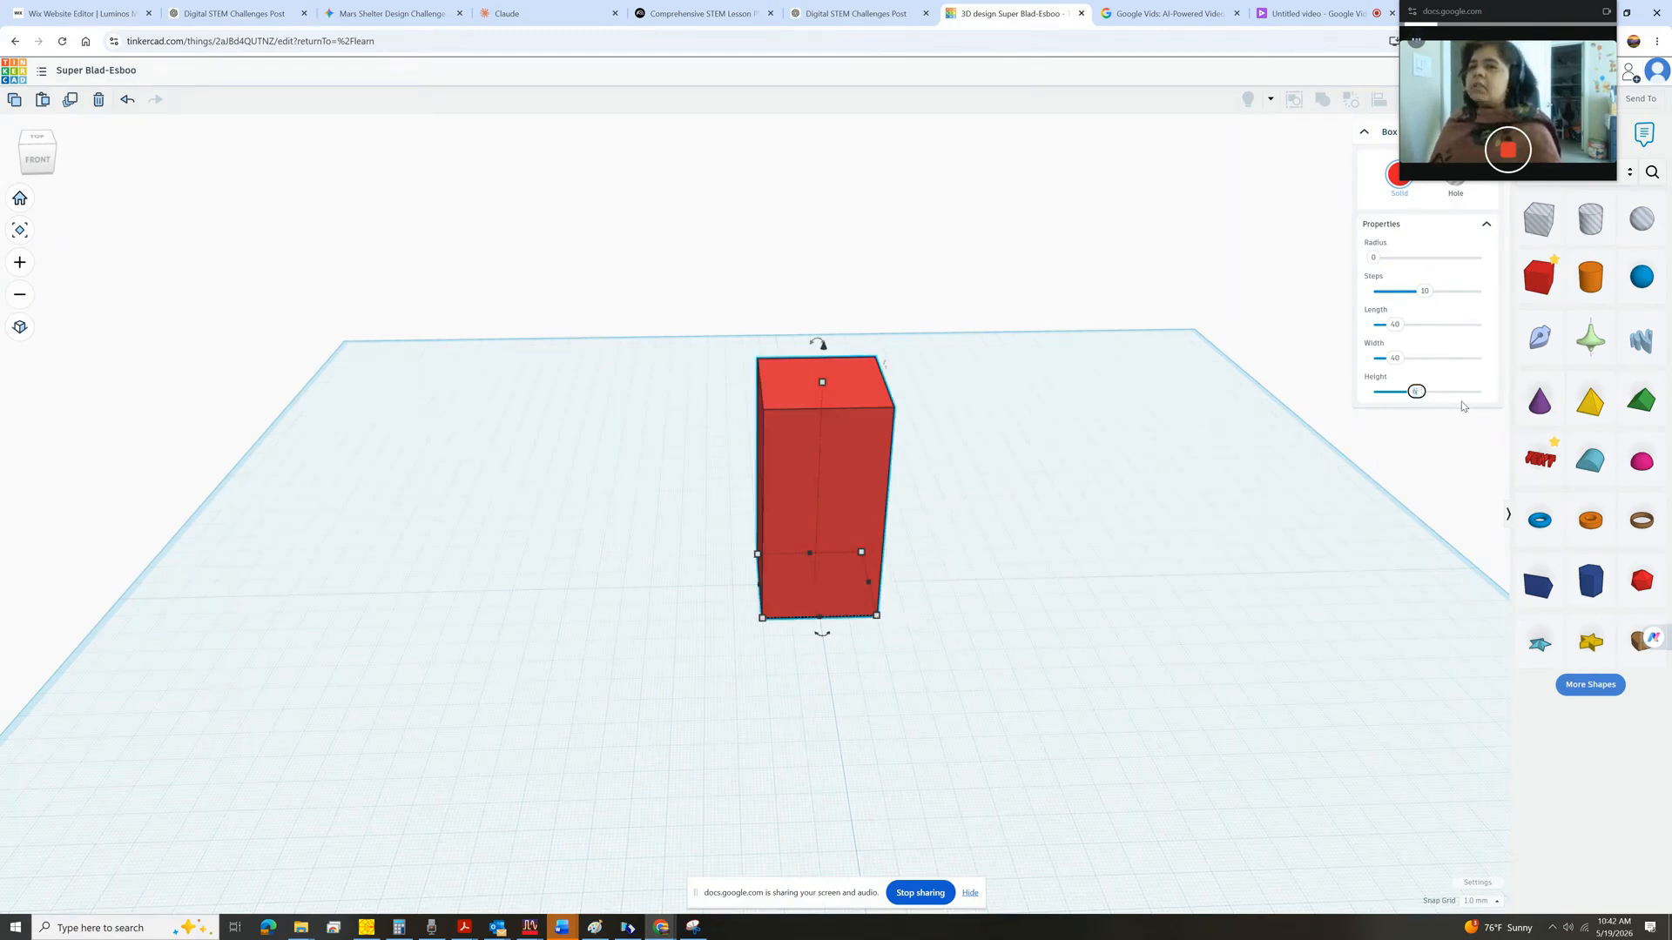
pyautogui.write('60')
pyautogui.press('Return')
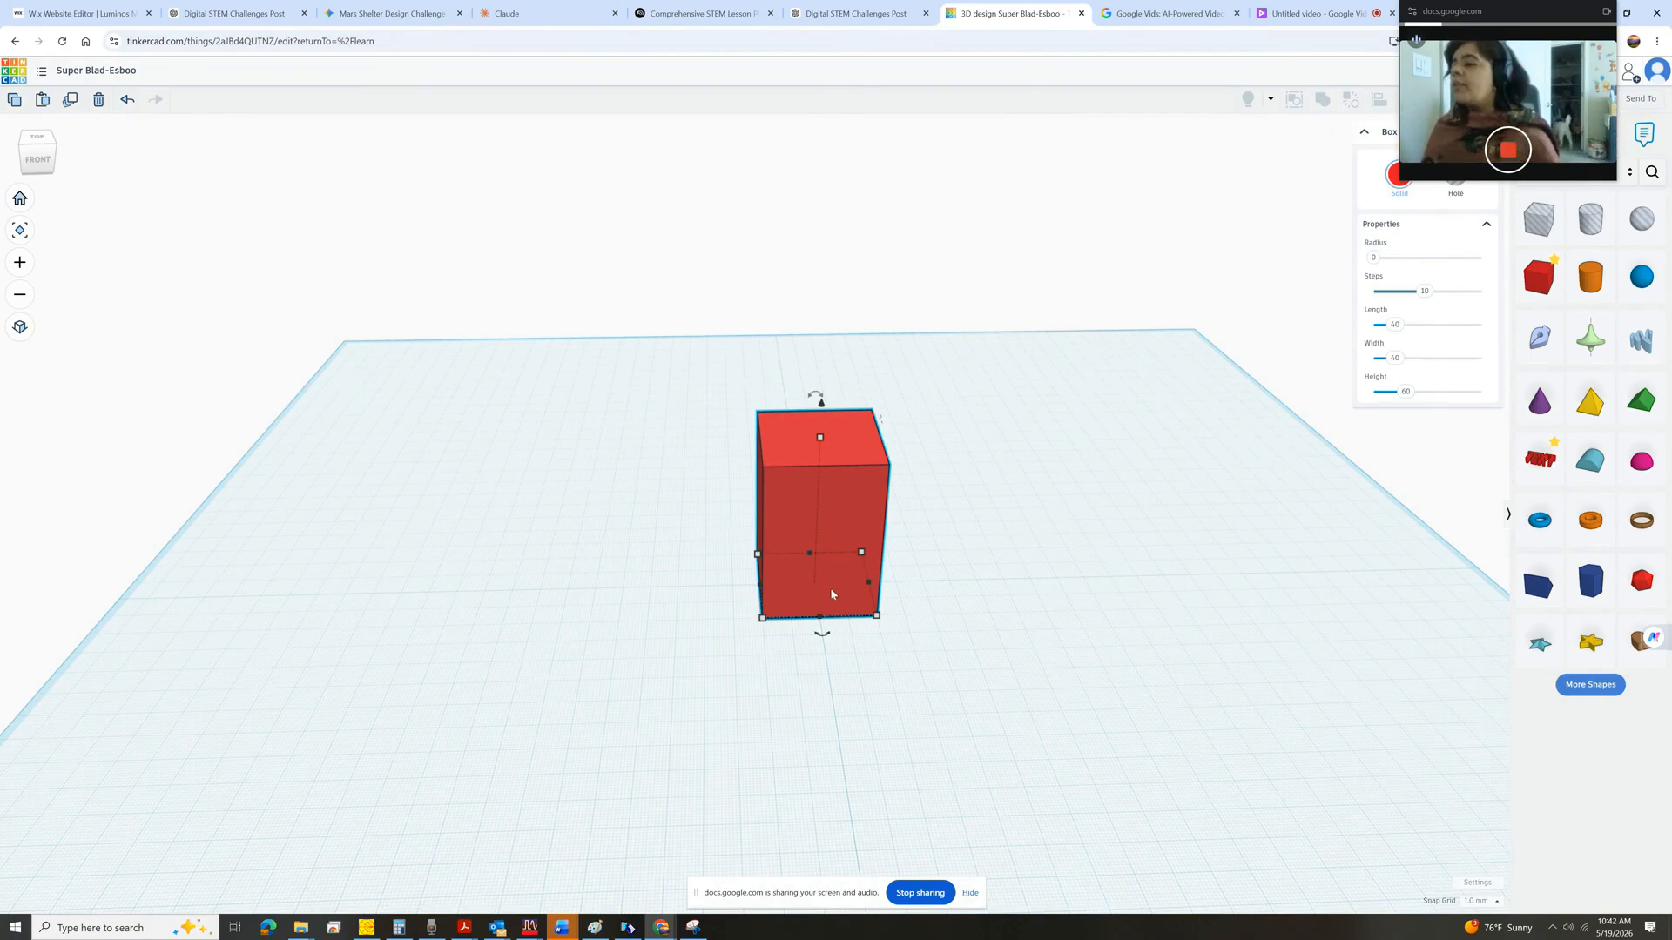
# Resize the box's footprint by its corner handle to about 63 by 64 mm.
pyautogui.scroll(2, 829, 583)
pyautogui.scroll(3, 824, 589)
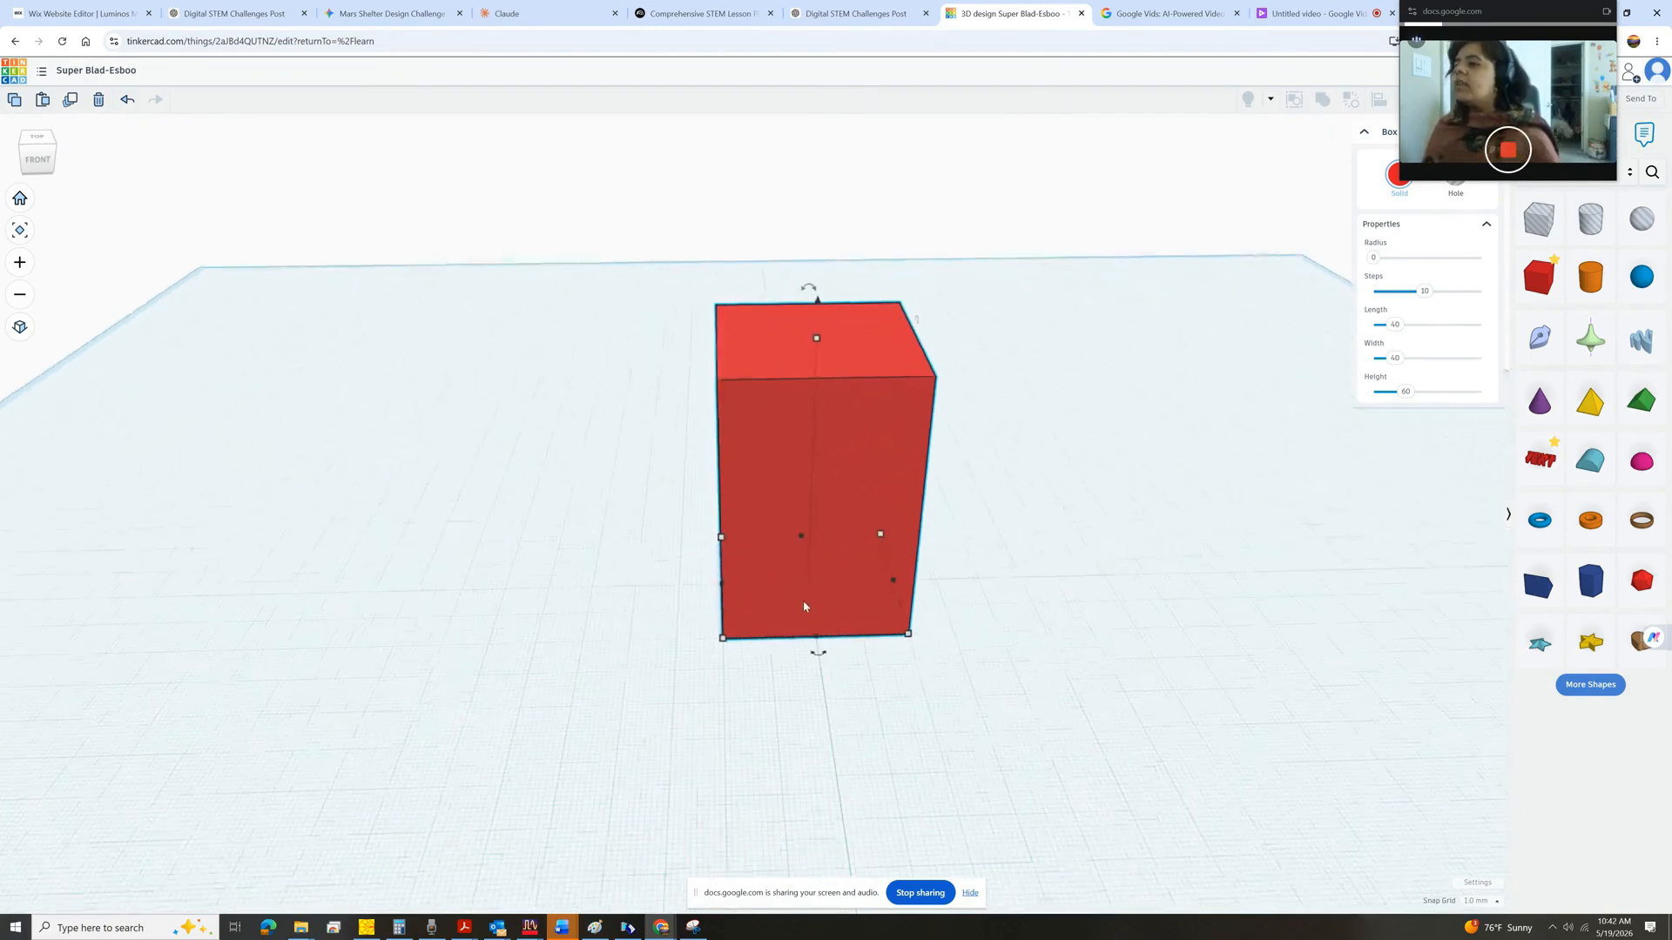
pyautogui.moveTo(725, 648)
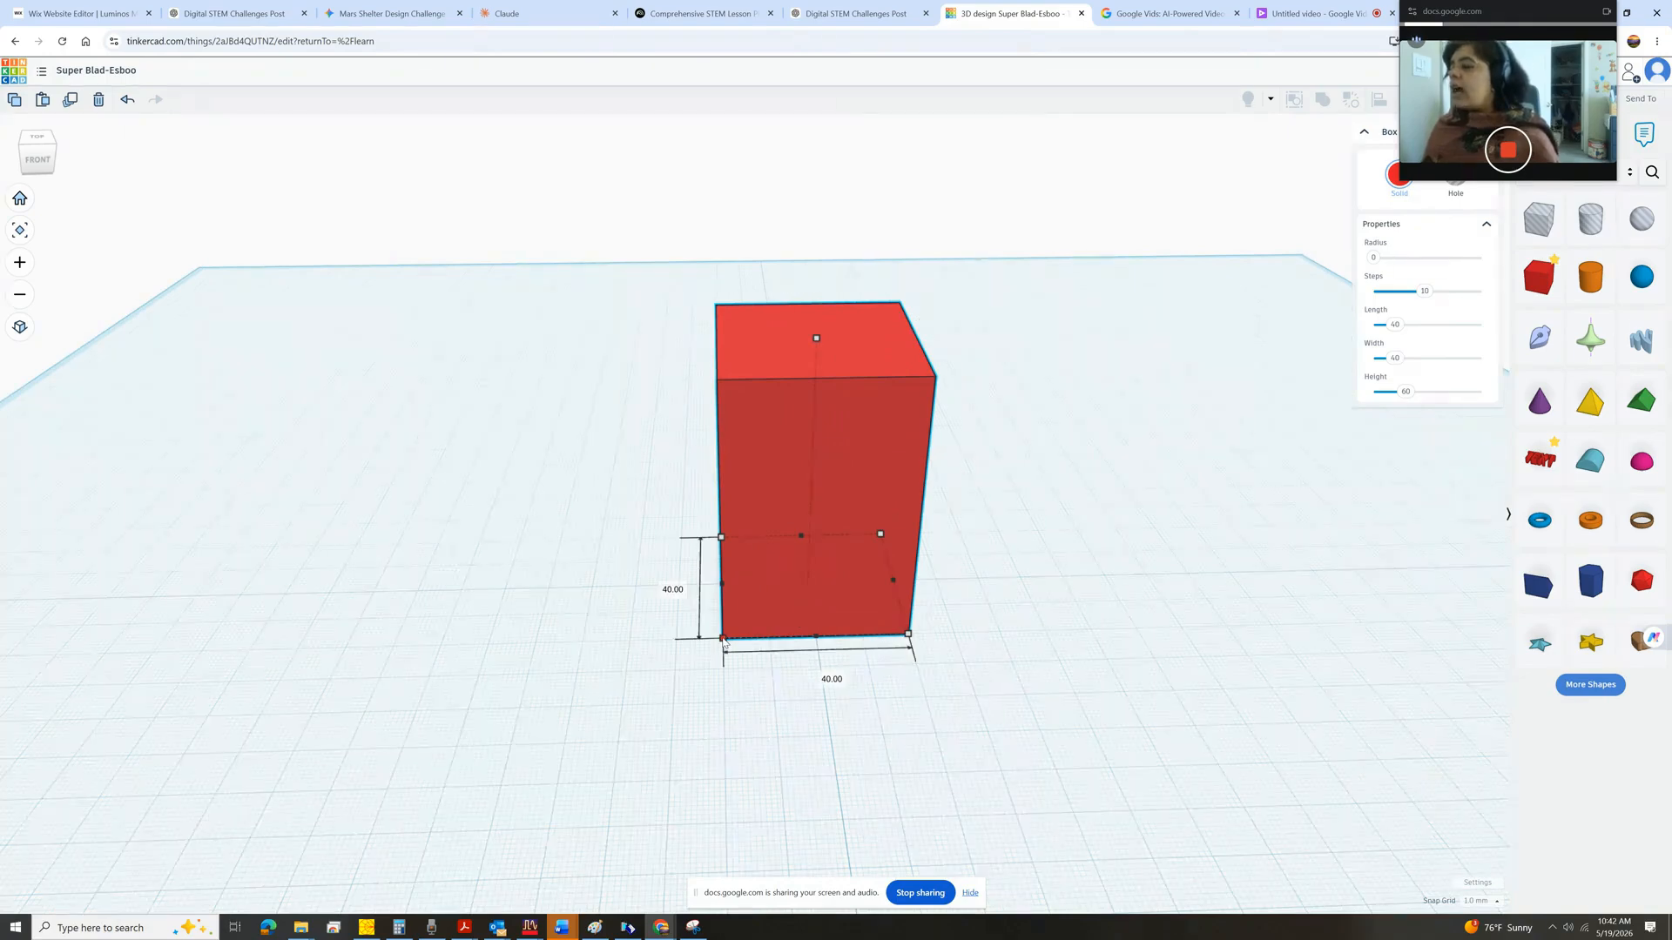
pyautogui.moveTo(724, 642); pyautogui.dragTo(607, 723)
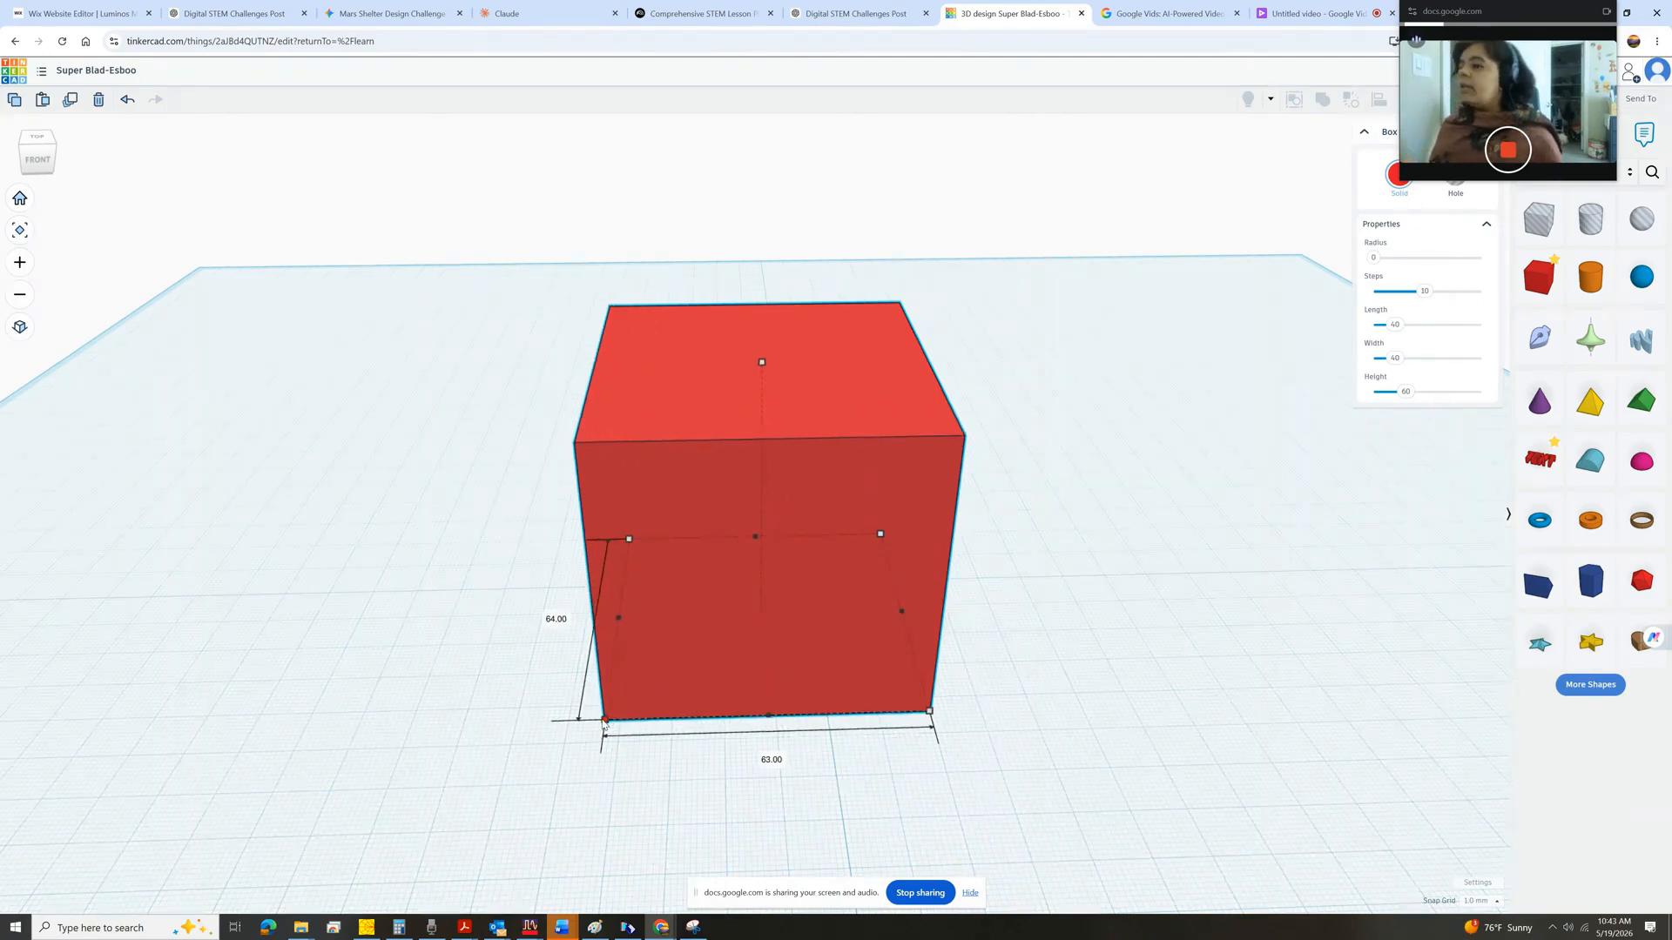
# Stretch the box wider, deeper and taller with its resize handles.
pyautogui.moveTo(606, 724); pyautogui.dragTo(565, 746)
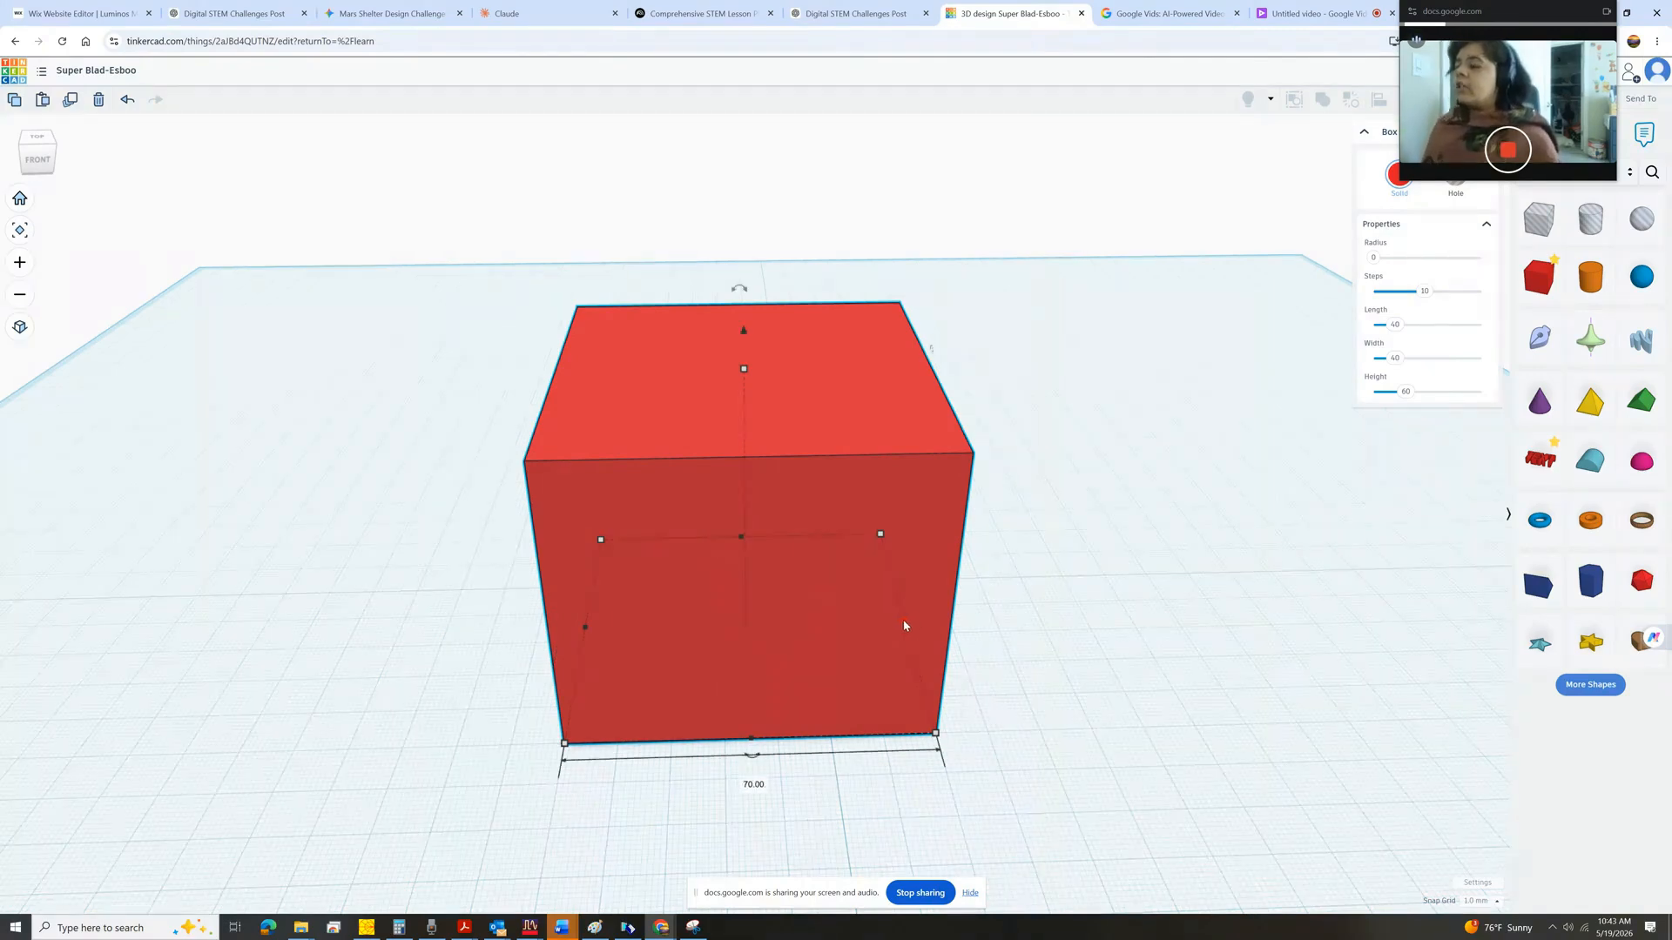
pyautogui.moveTo(910, 625); pyautogui.dragTo(1037, 614)
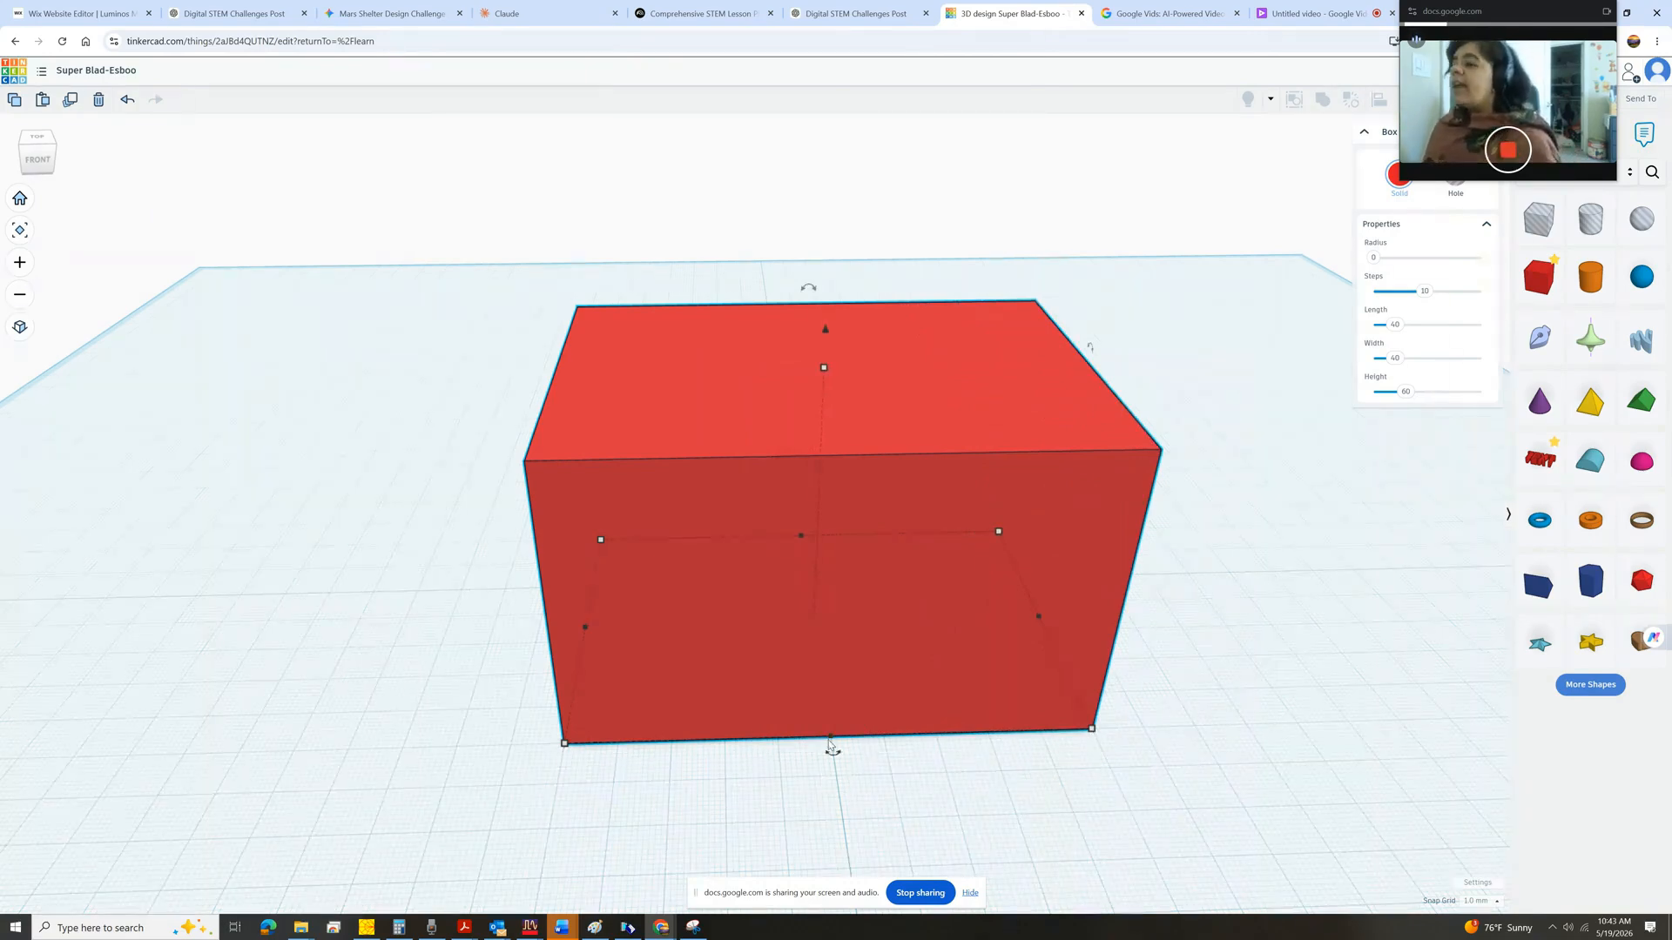
pyautogui.moveTo(829, 742); pyautogui.dragTo(830, 786)
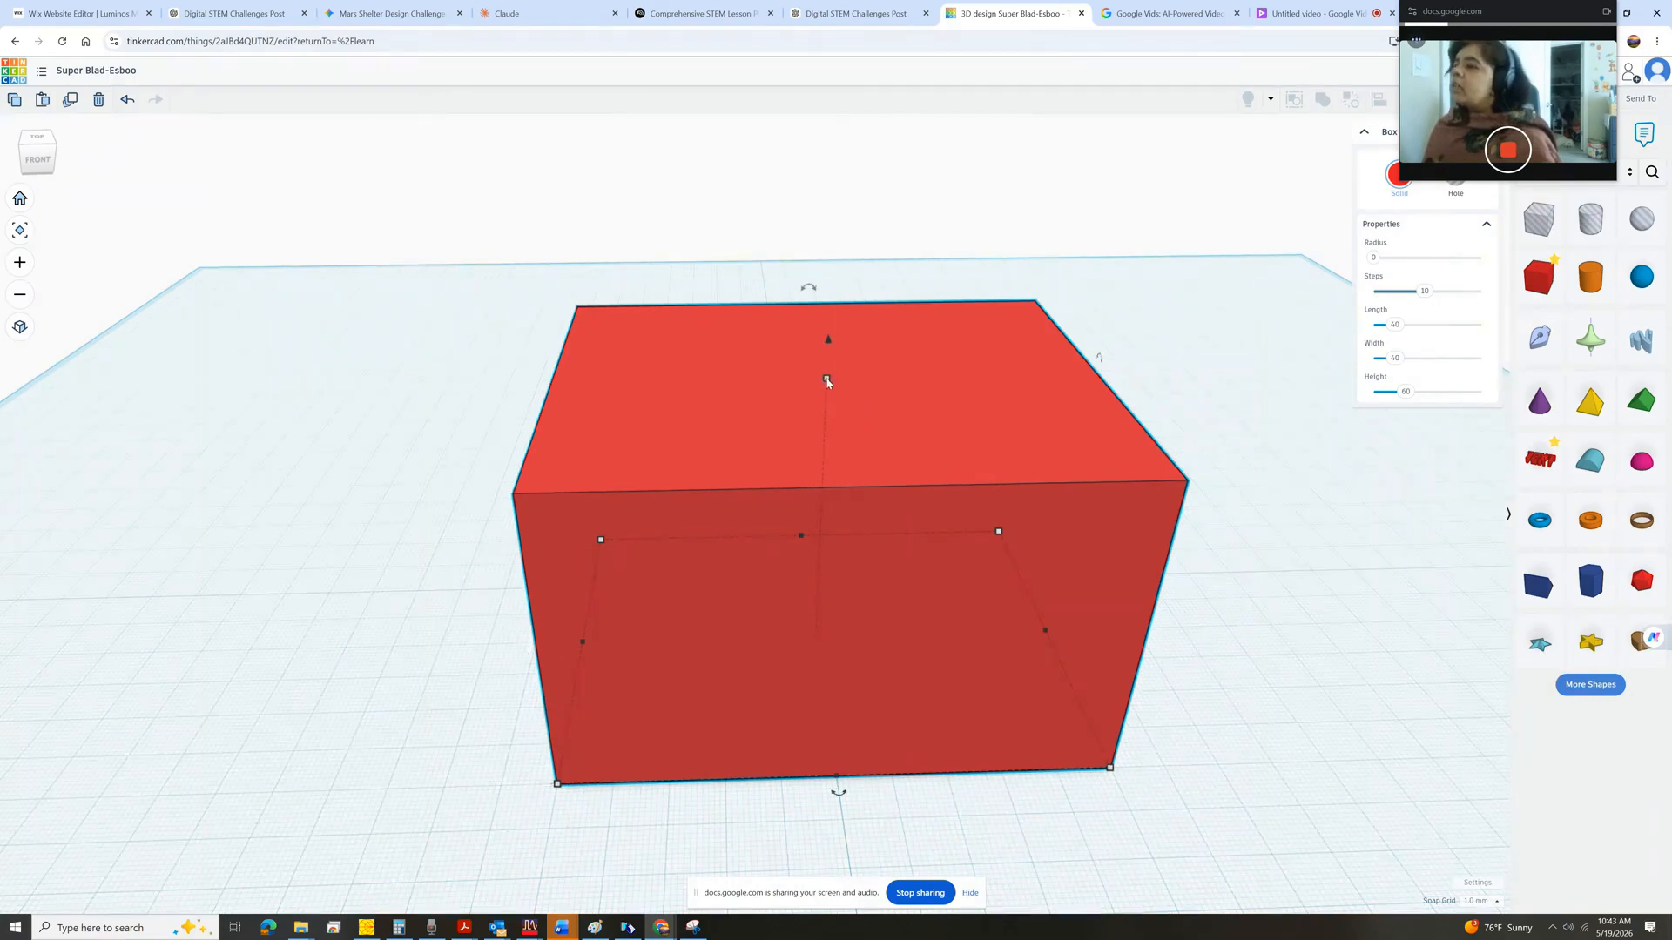
pyautogui.moveTo(828, 382)
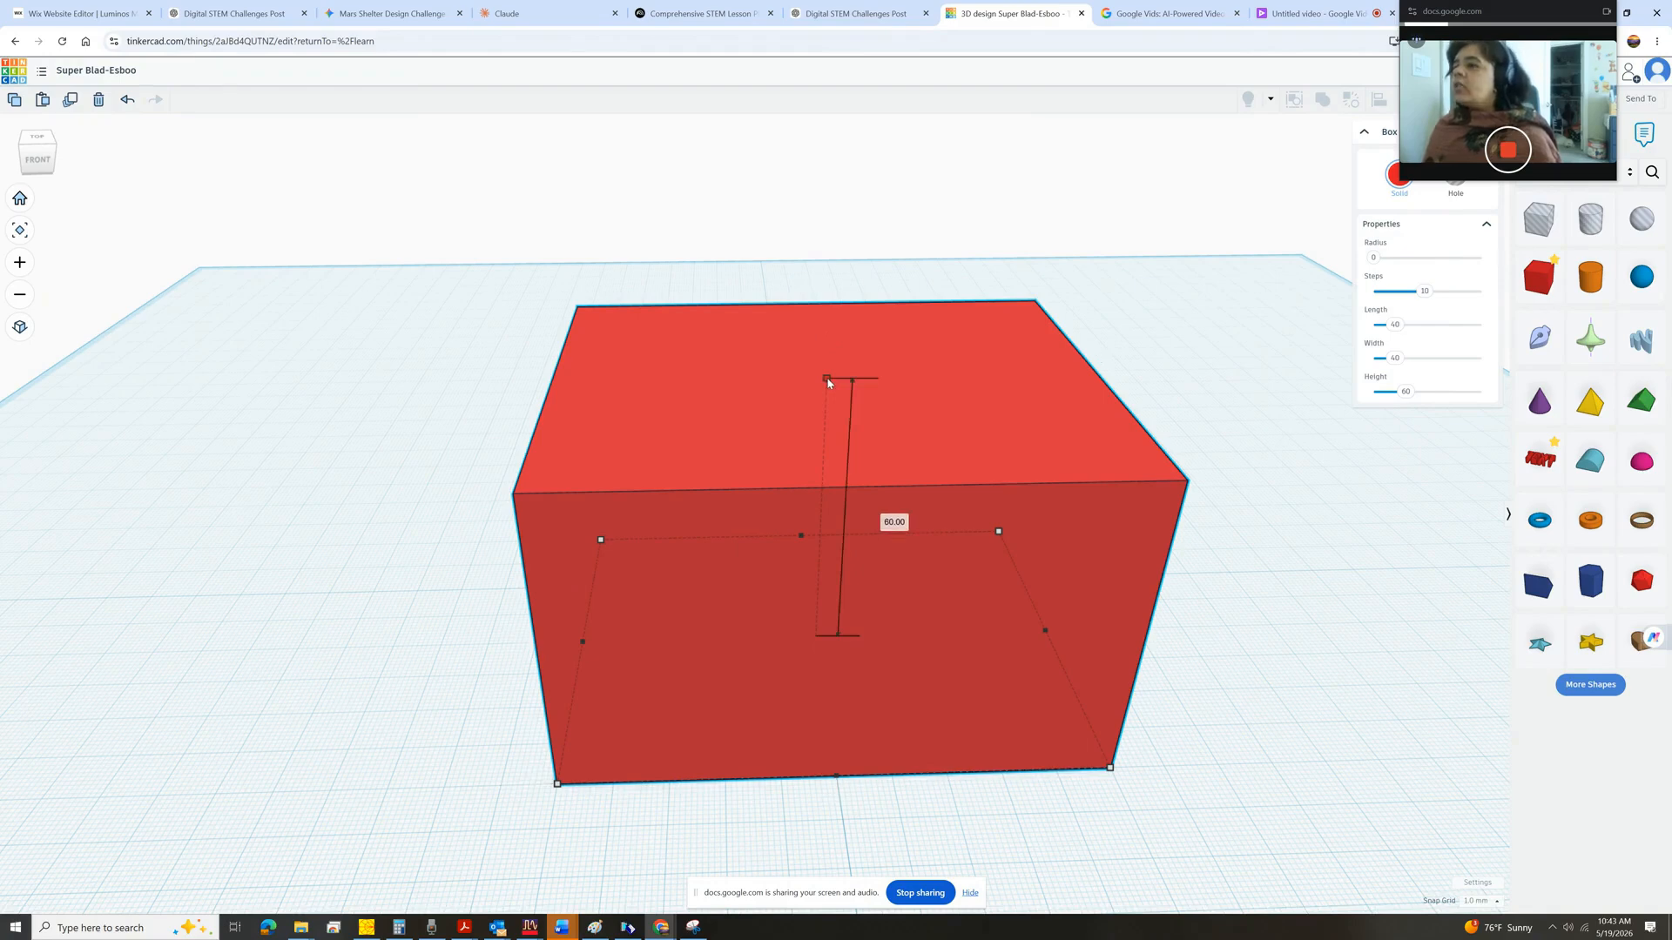
pyautogui.moveTo(828, 382); pyautogui.dragTo(834, 329)
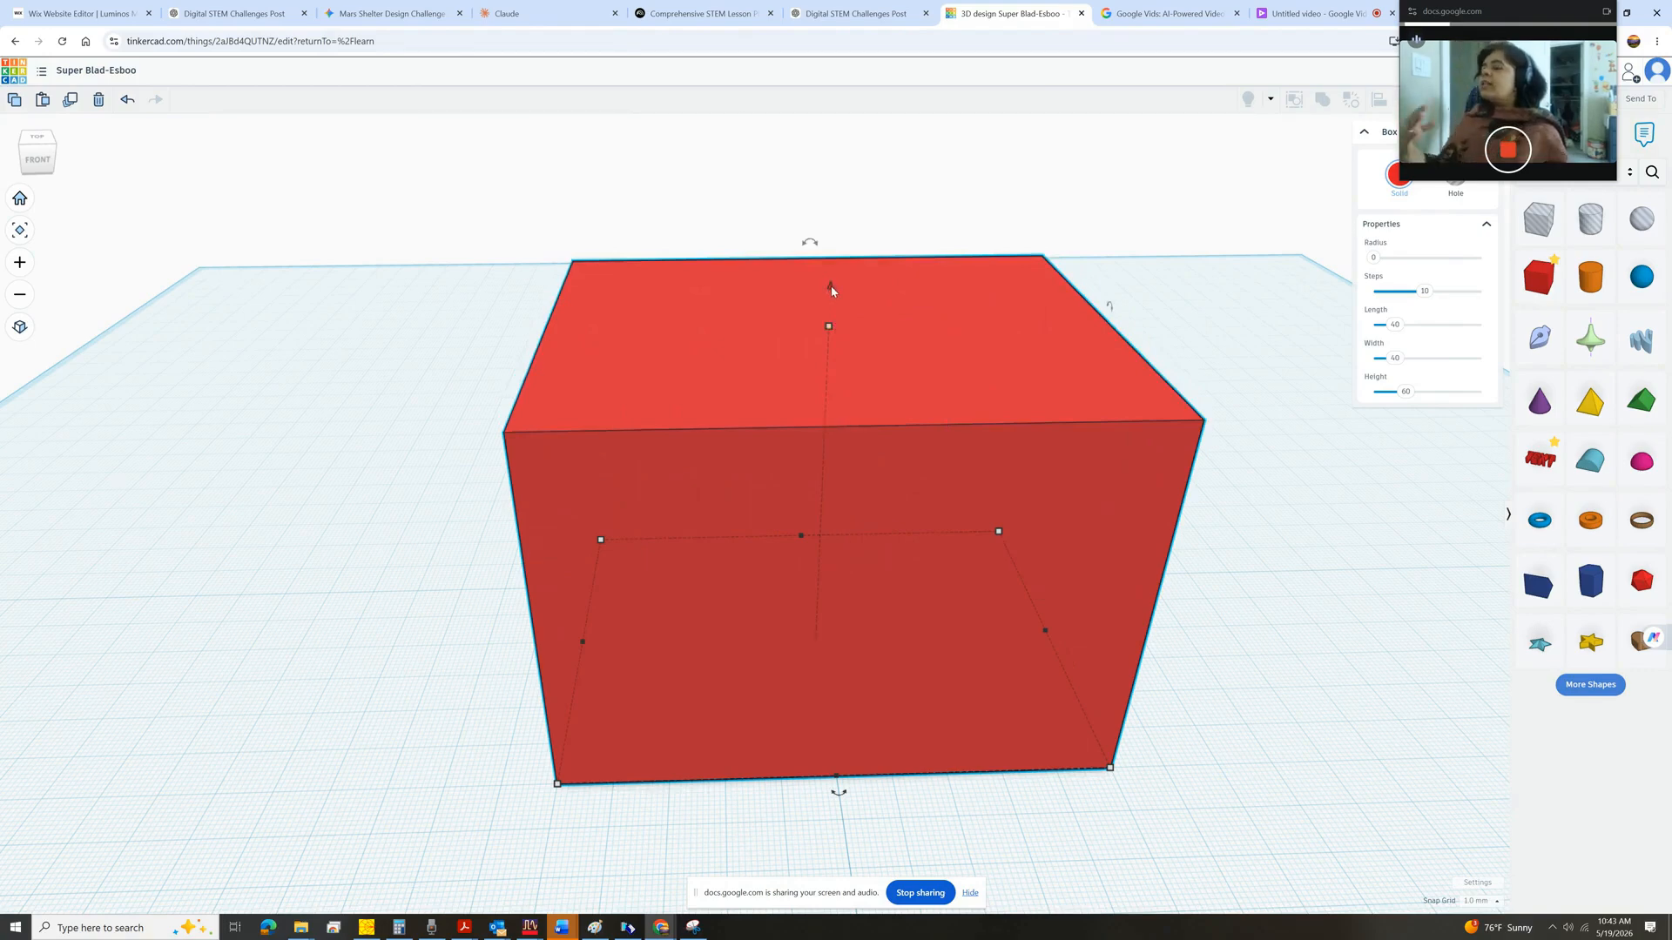
pyautogui.moveTo(831, 287); pyautogui.dragTo(858, 100)
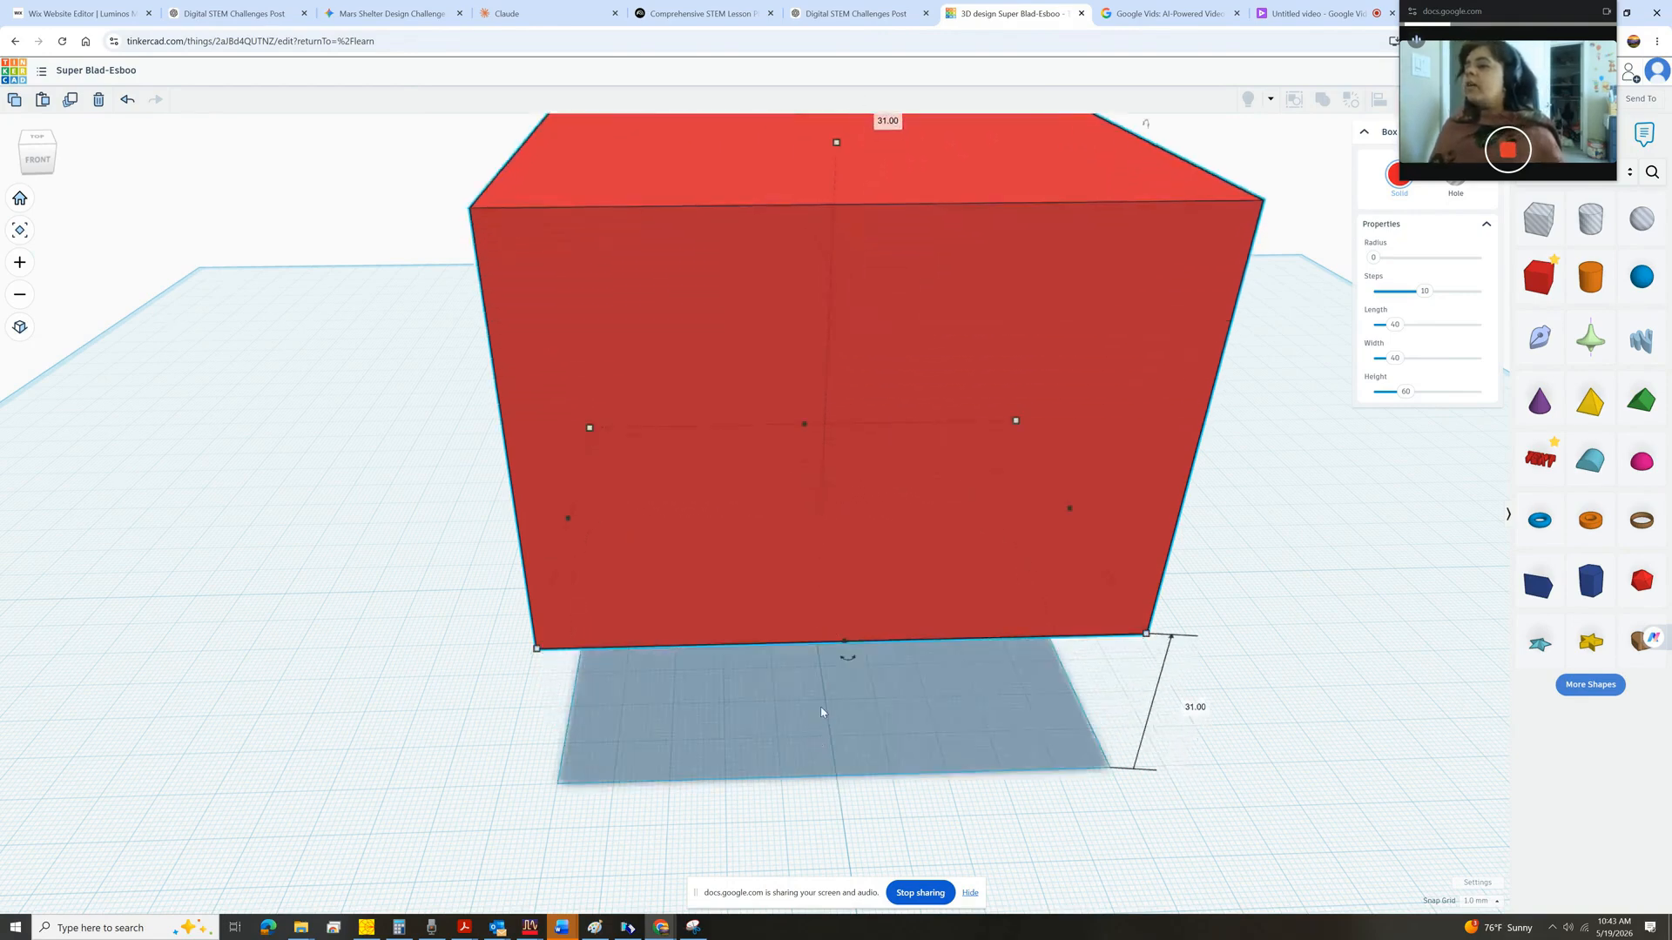
pyautogui.click(38, 157)
pyautogui.moveTo(41, 160); pyautogui.dragTo(37, 167)
pyautogui.moveTo(841, 163); pyautogui.dragTo(880, 350)
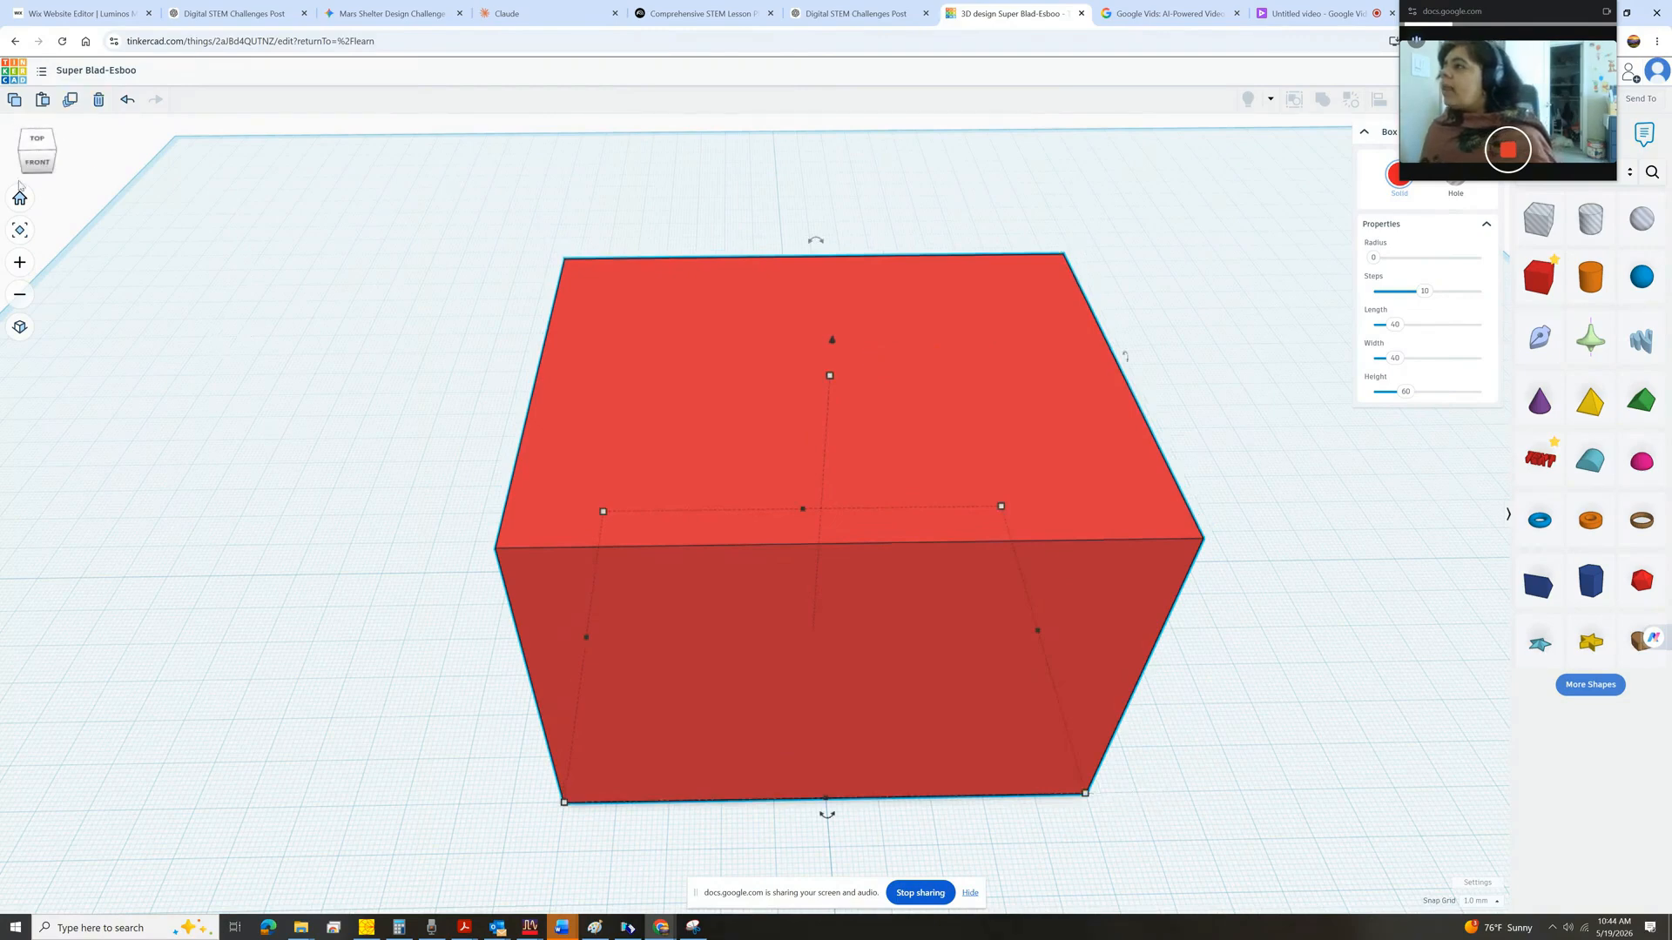
# Inspect the box from the top and front views, then return to the angled view.
pyautogui.click(37, 140)
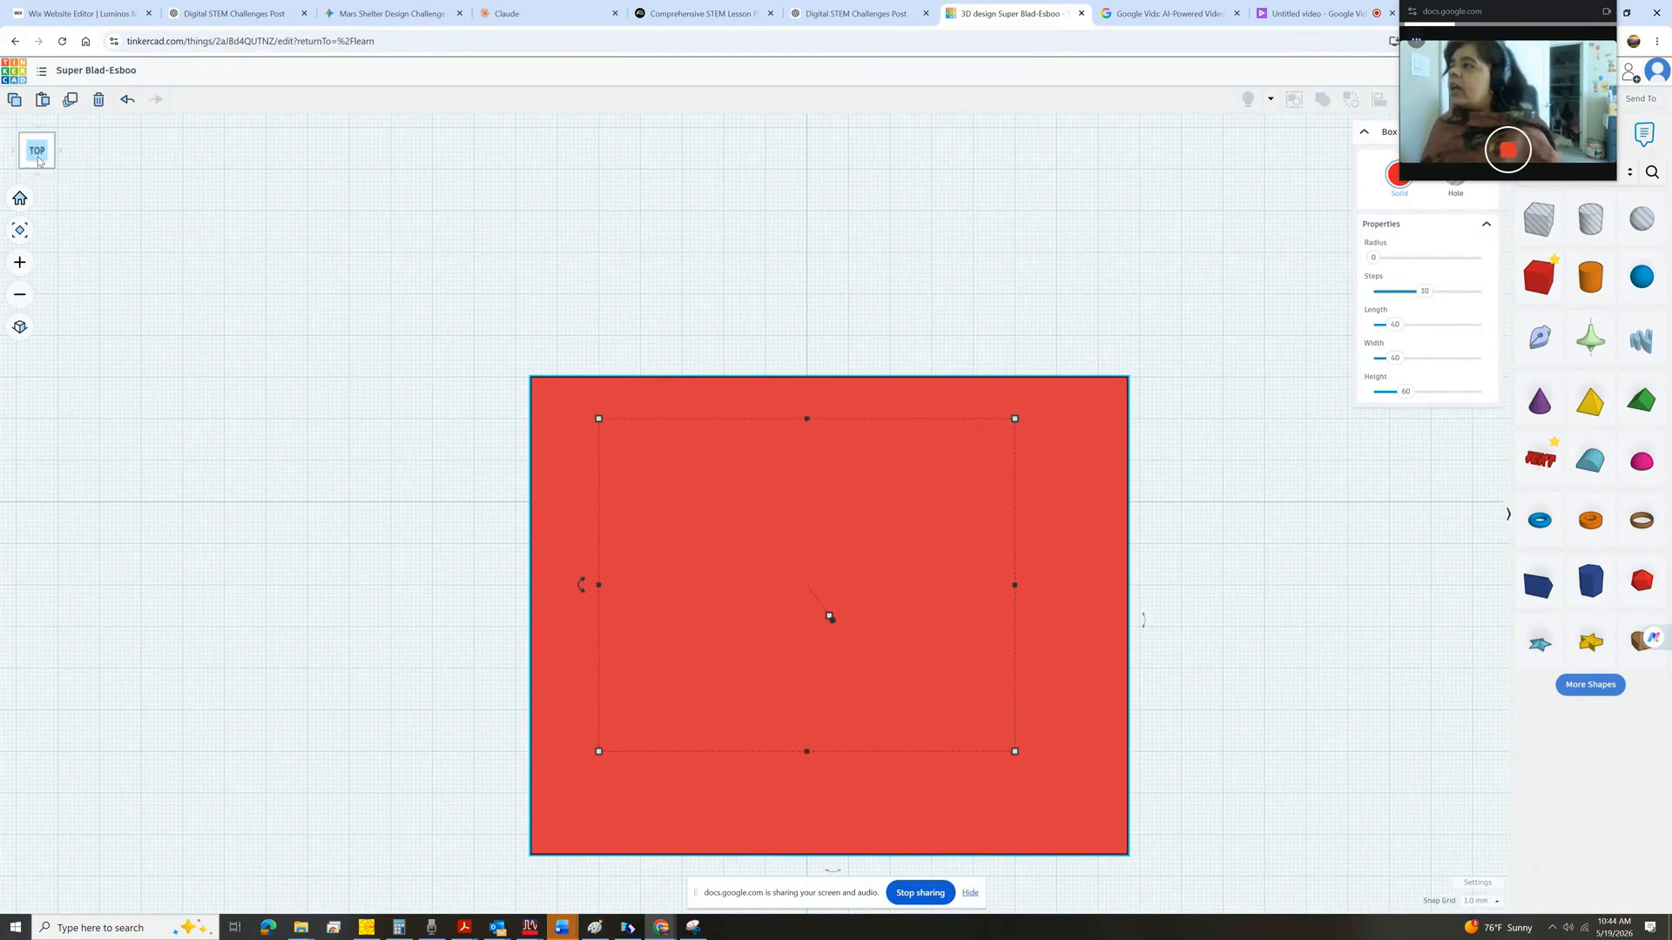
pyautogui.moveTo(37, 160)
pyautogui.mouseDown()
pyautogui.moveTo(123, 138)
pyautogui.moveTo(36, 185)
pyautogui.mouseUp()
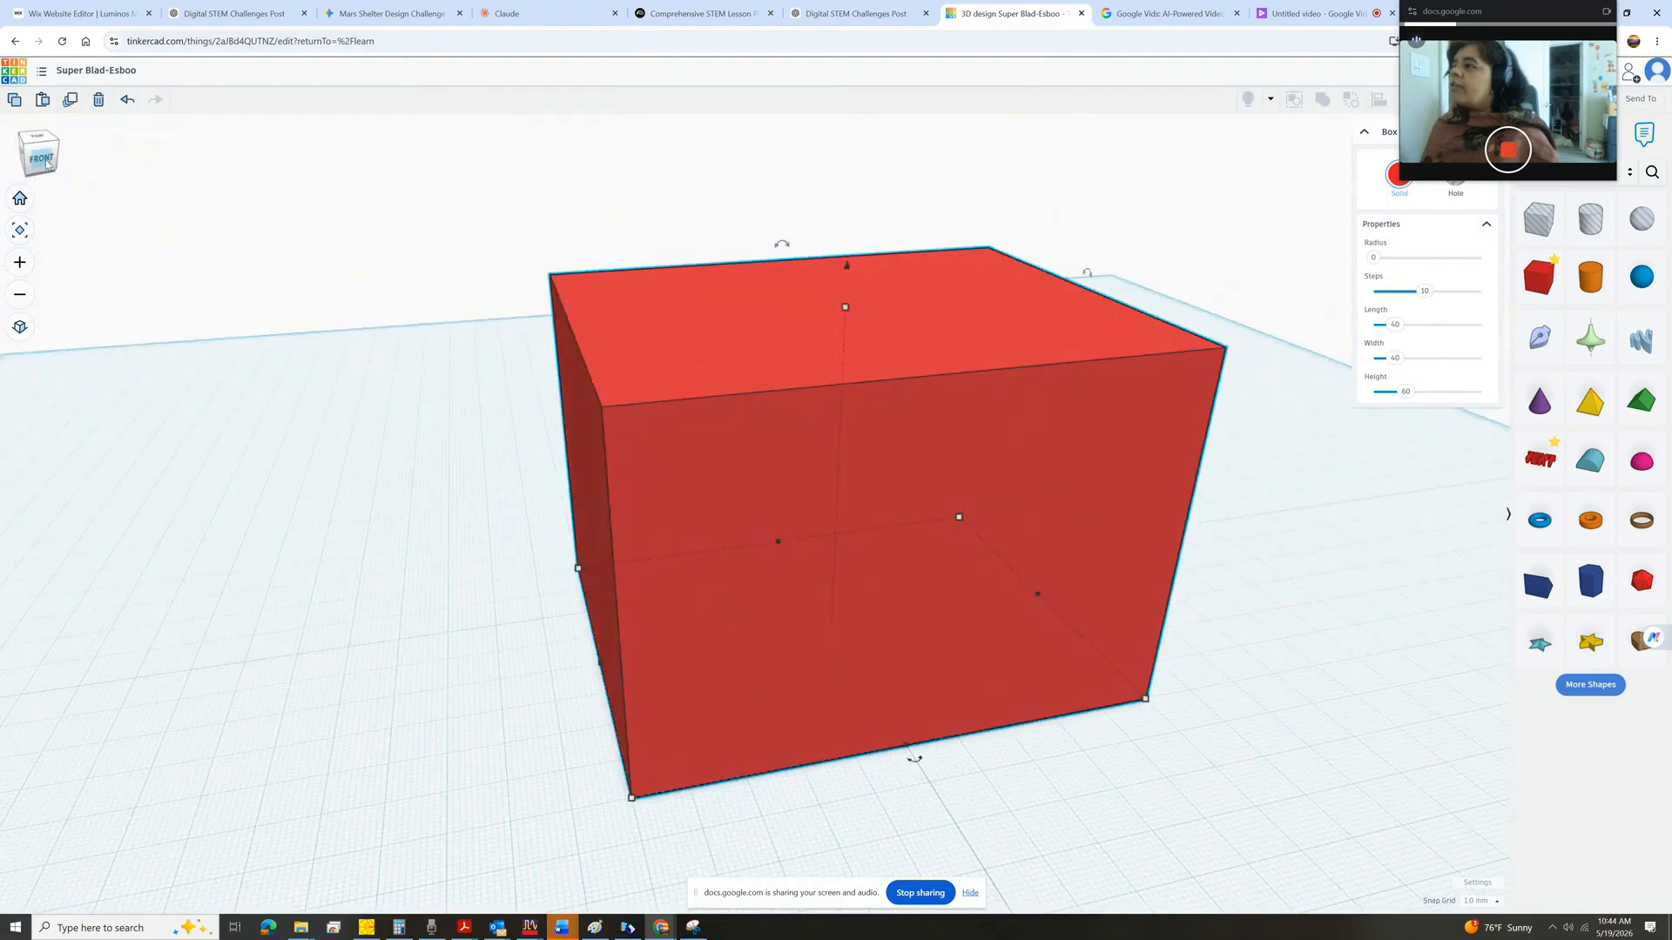
pyautogui.click(46, 162)
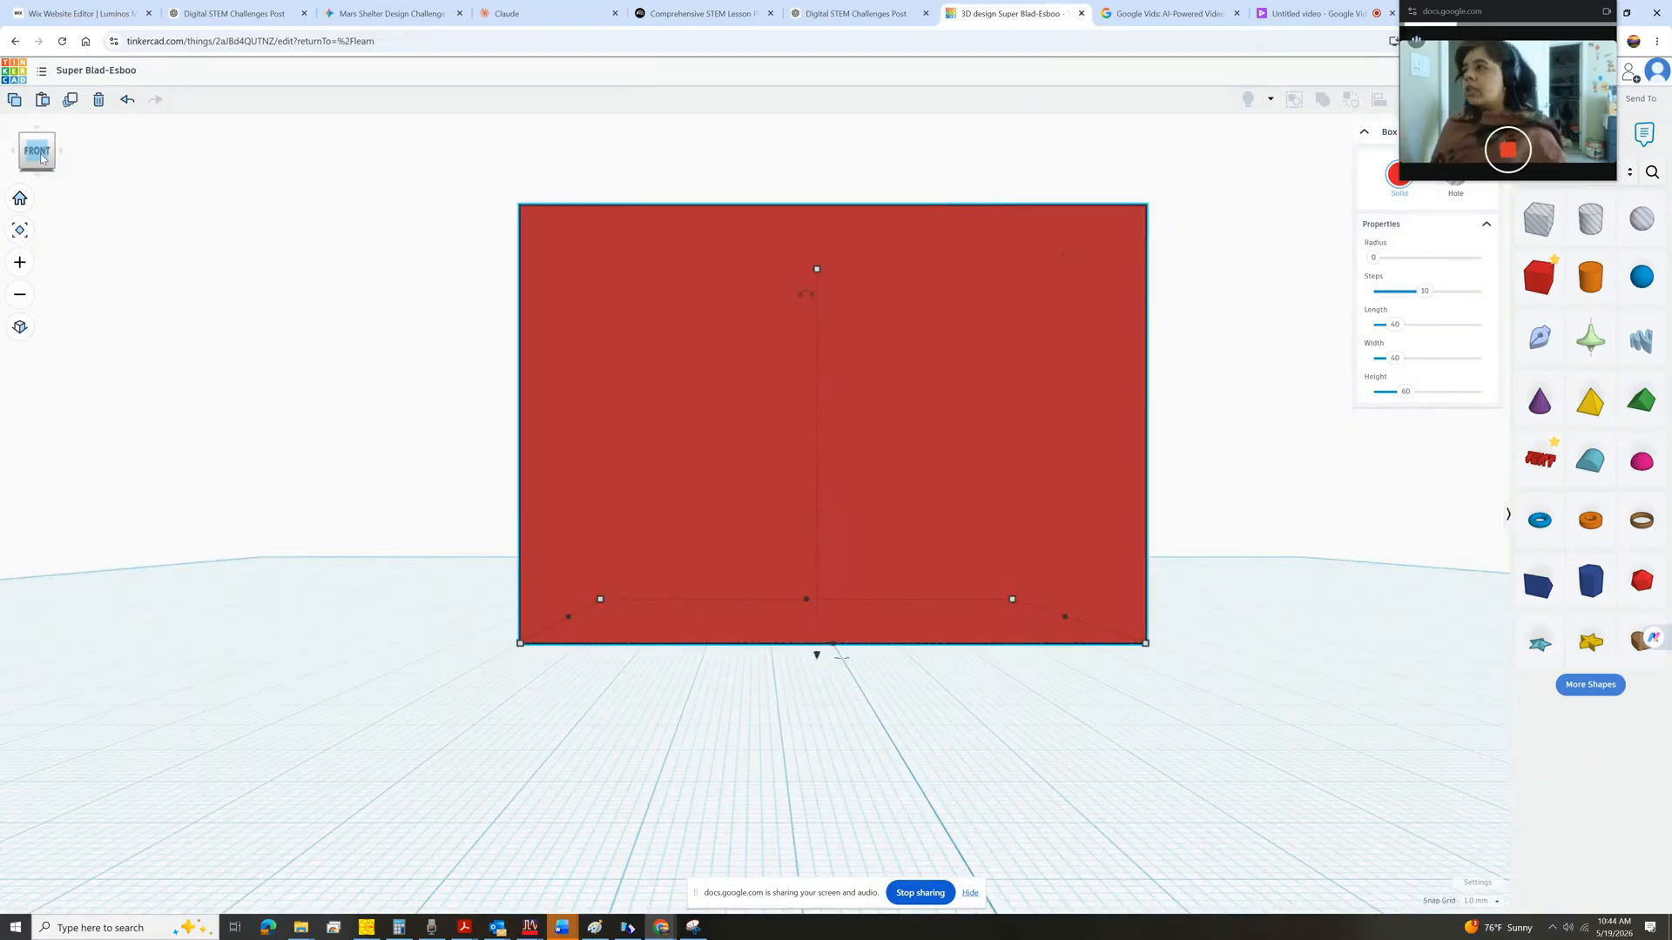
pyautogui.moveTo(41, 157); pyautogui.dragTo(56, 195)
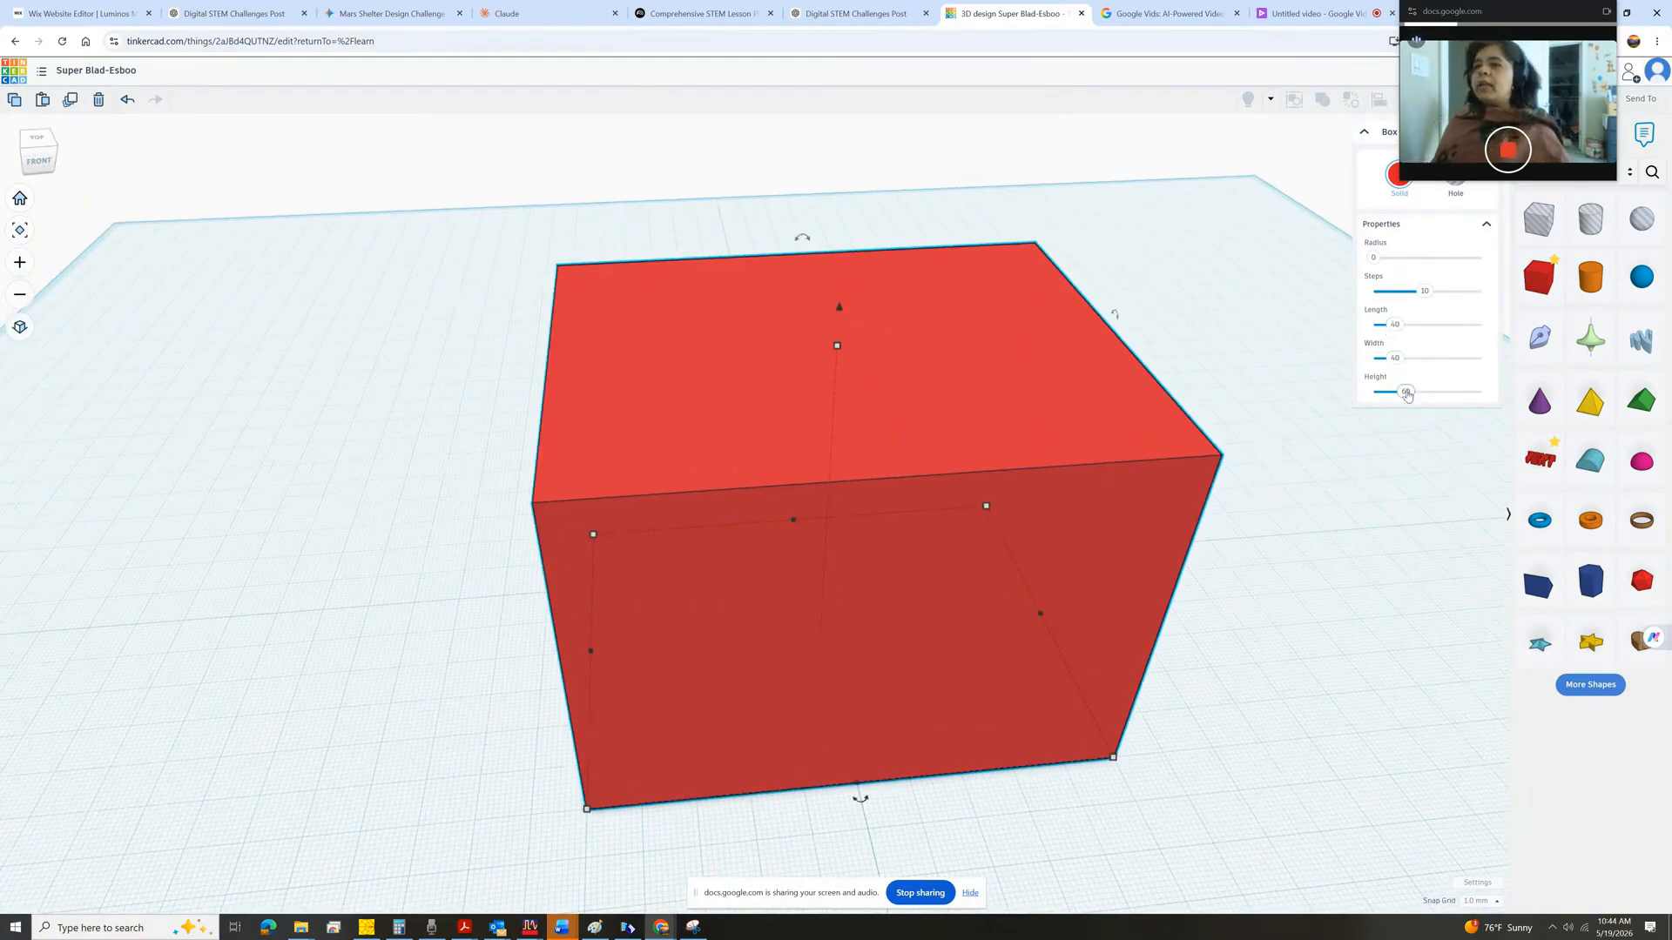
# Enter a length of 40, width of 40 and height of 60 mm in the box's properties.
pyautogui.click(1394, 327)
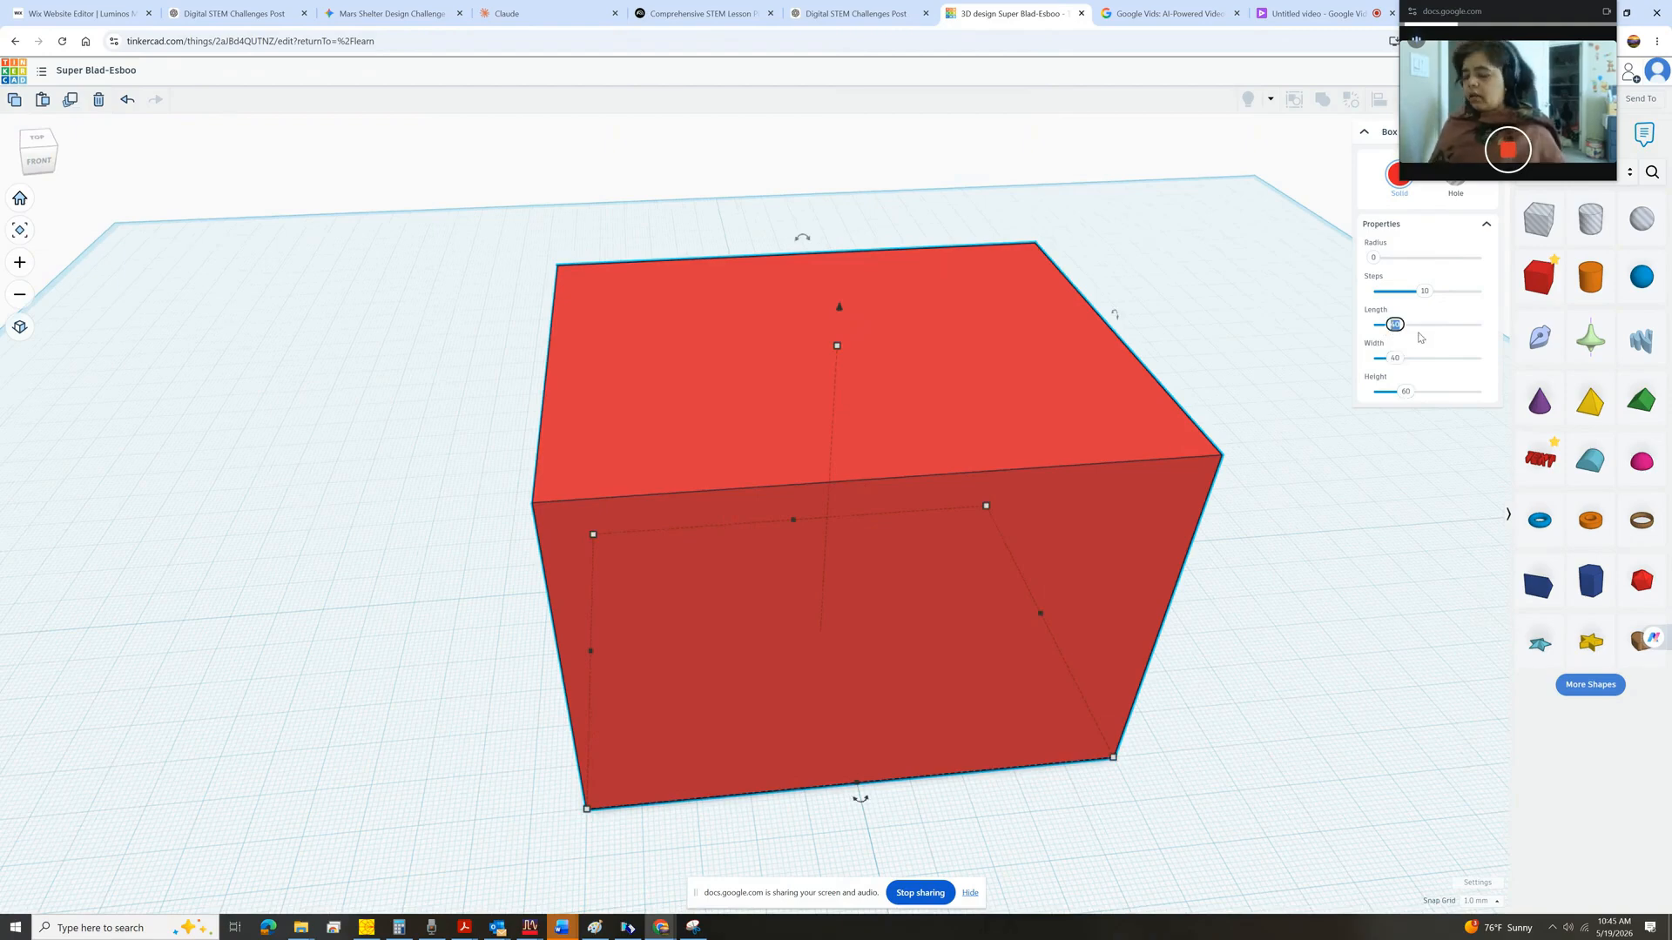
pyautogui.write('40')
pyautogui.press('Return')
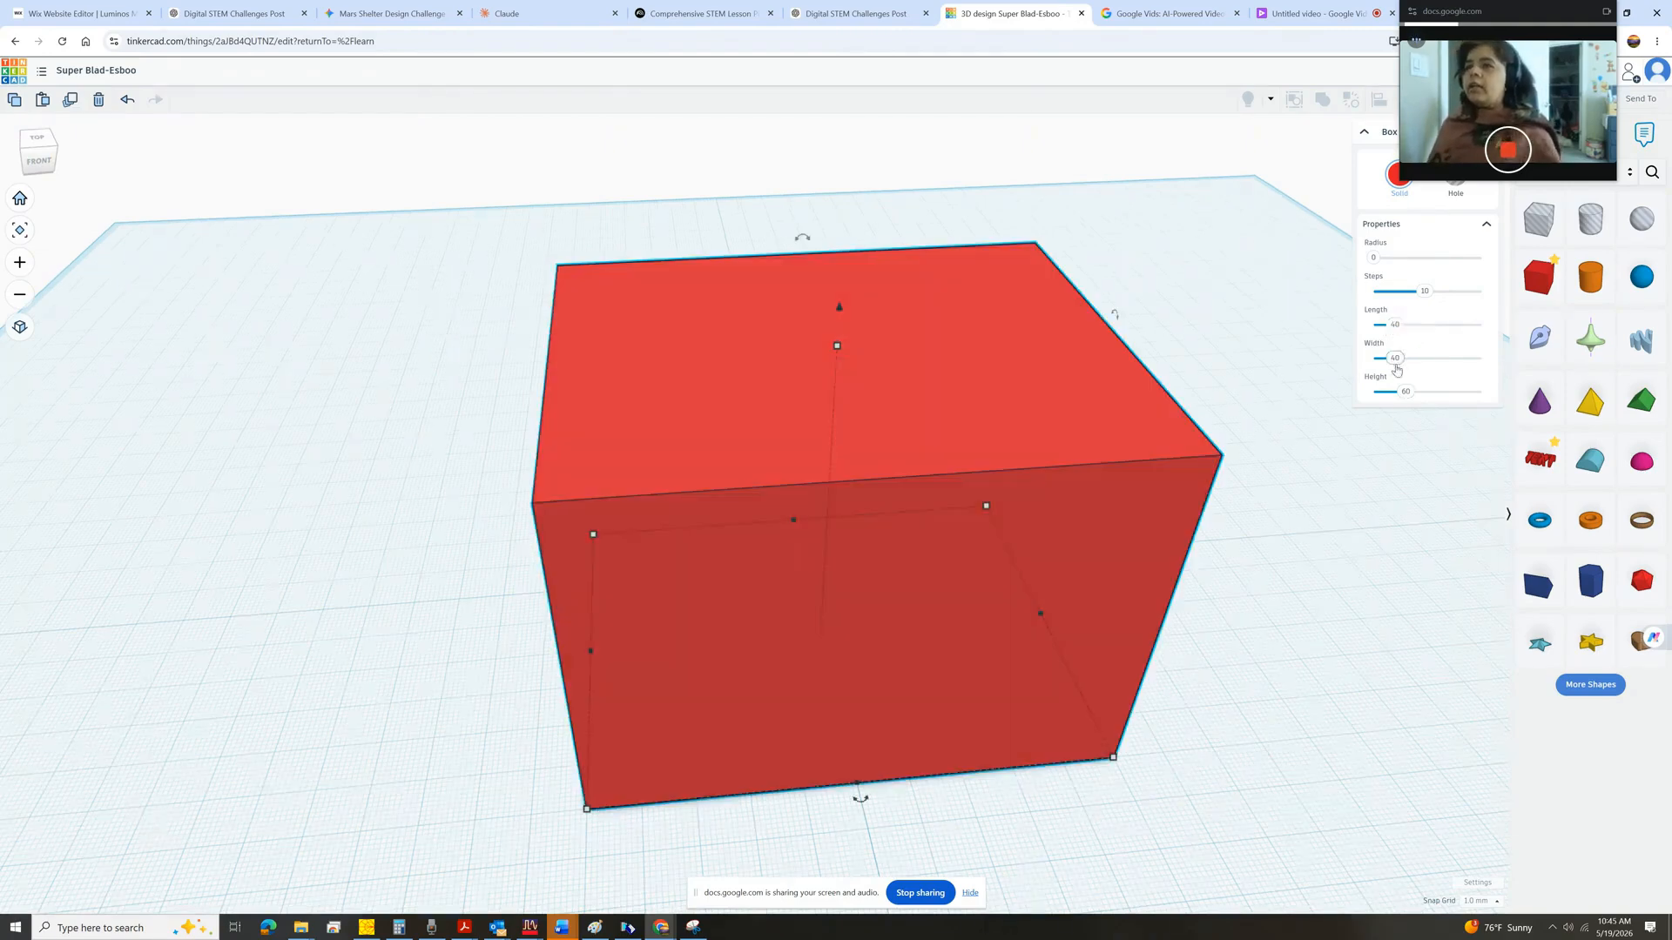
pyautogui.click(1399, 360)
pyautogui.write('40')
pyautogui.press('Return')
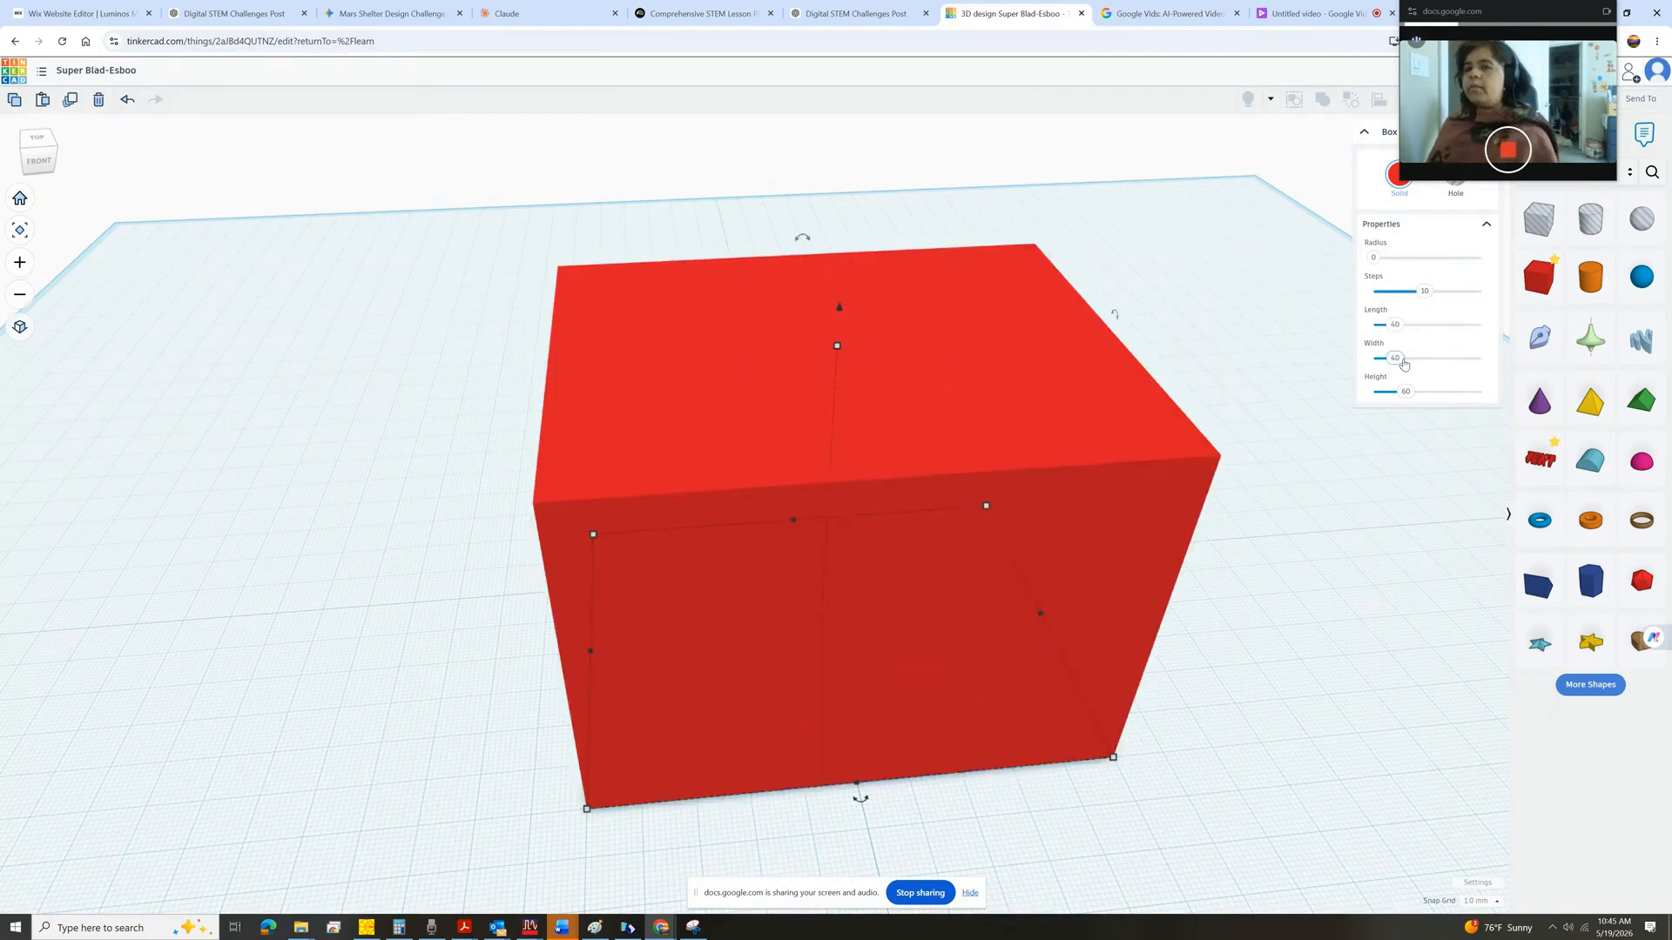
pyautogui.moveTo(1404, 392); pyautogui.dragTo(1413, 400)
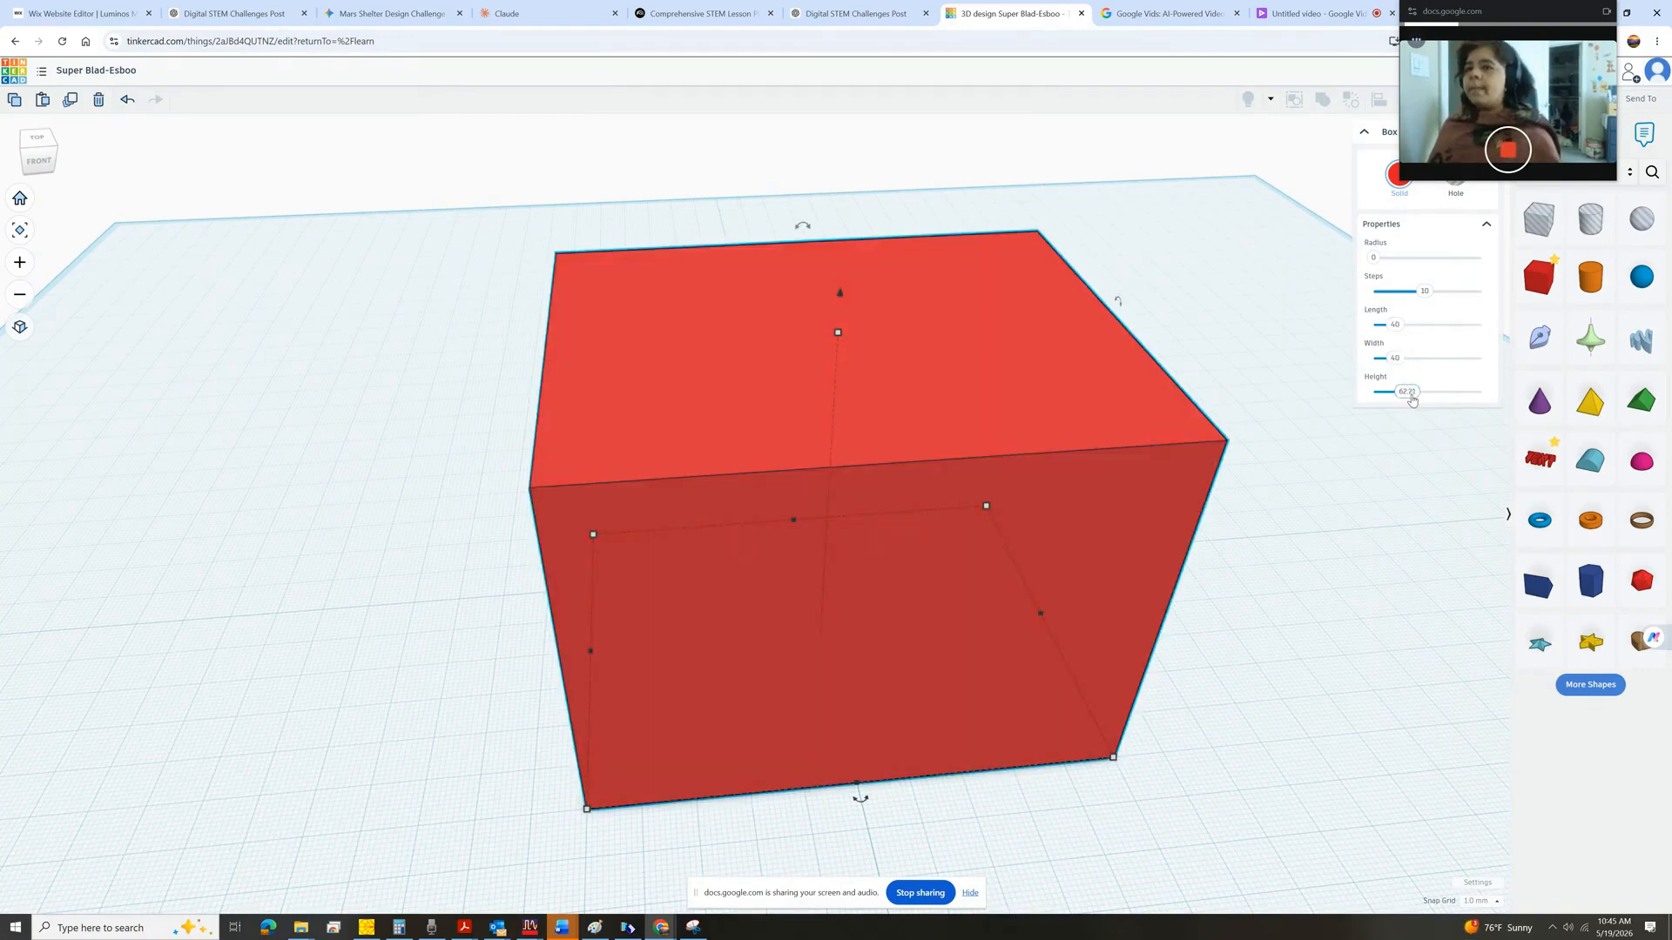
pyautogui.click(1413, 394)
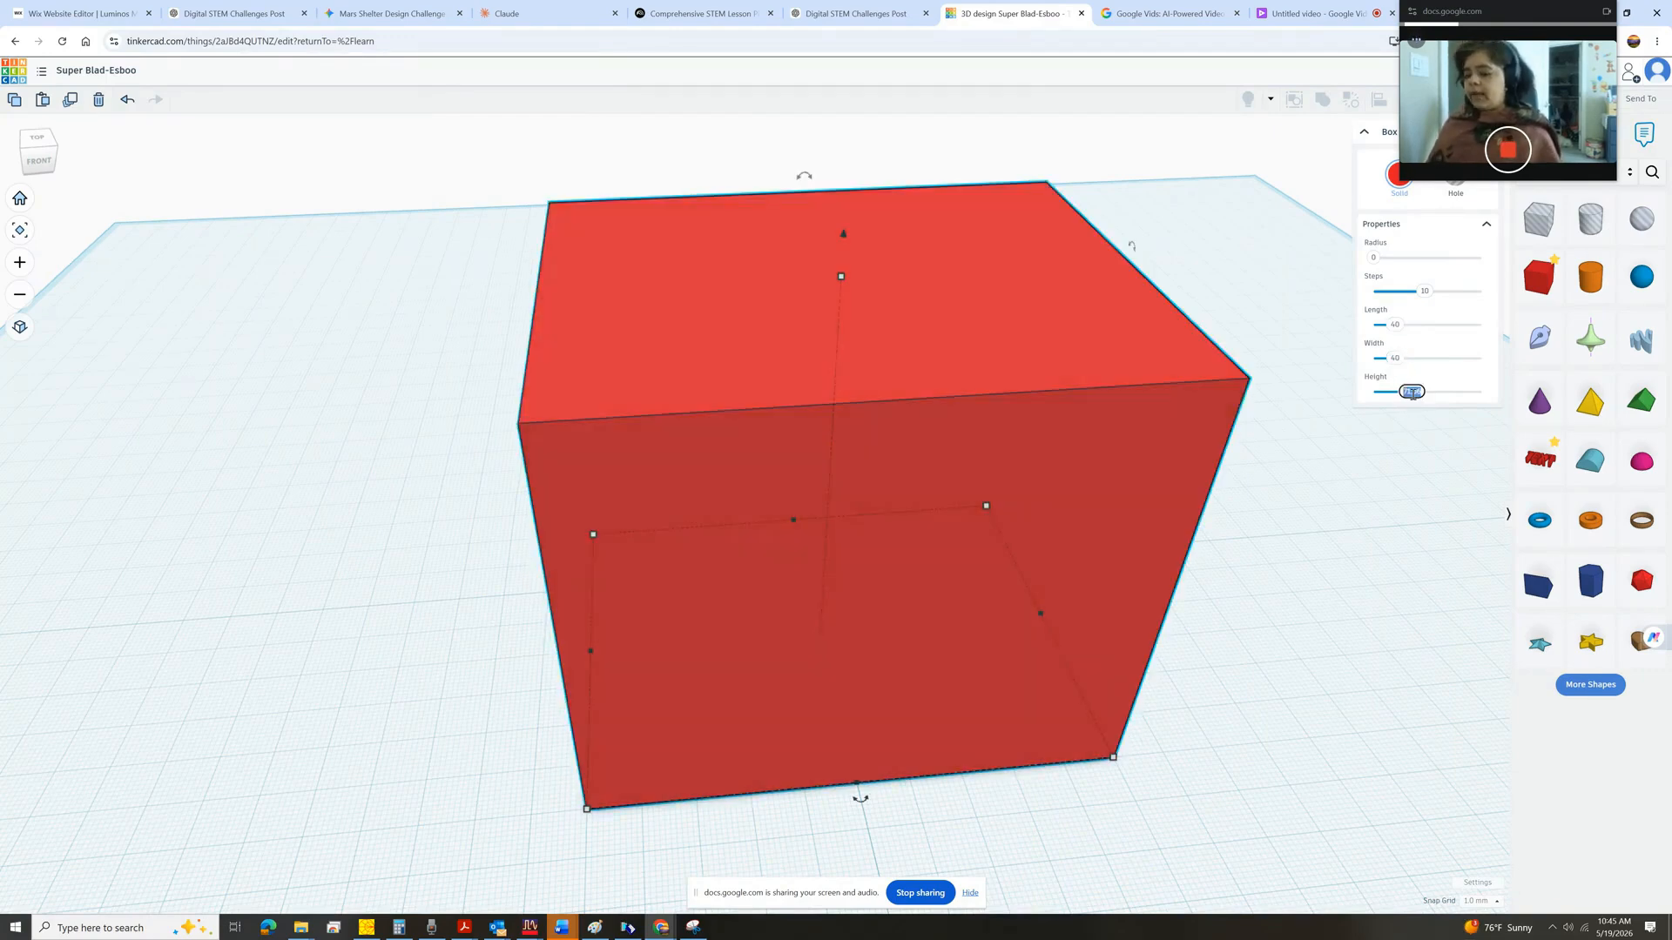
pyautogui.write('60')
pyautogui.press('Return')
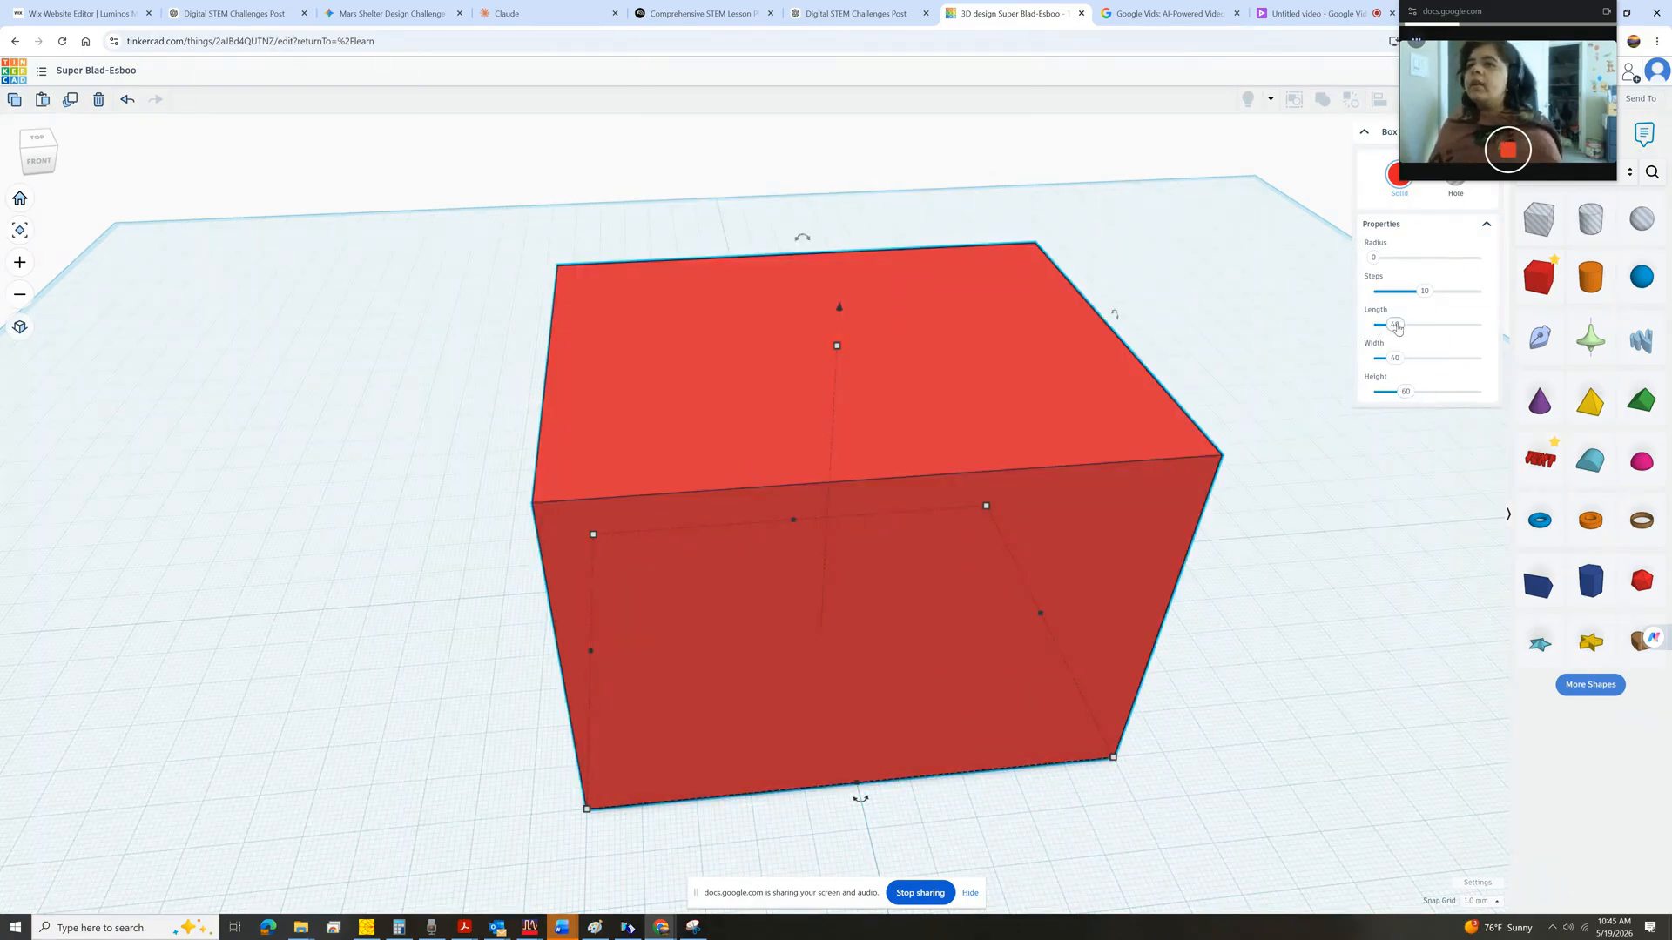
pyautogui.moveTo(1398, 328); pyautogui.dragTo(1402, 326)
pyautogui.click(1403, 326)
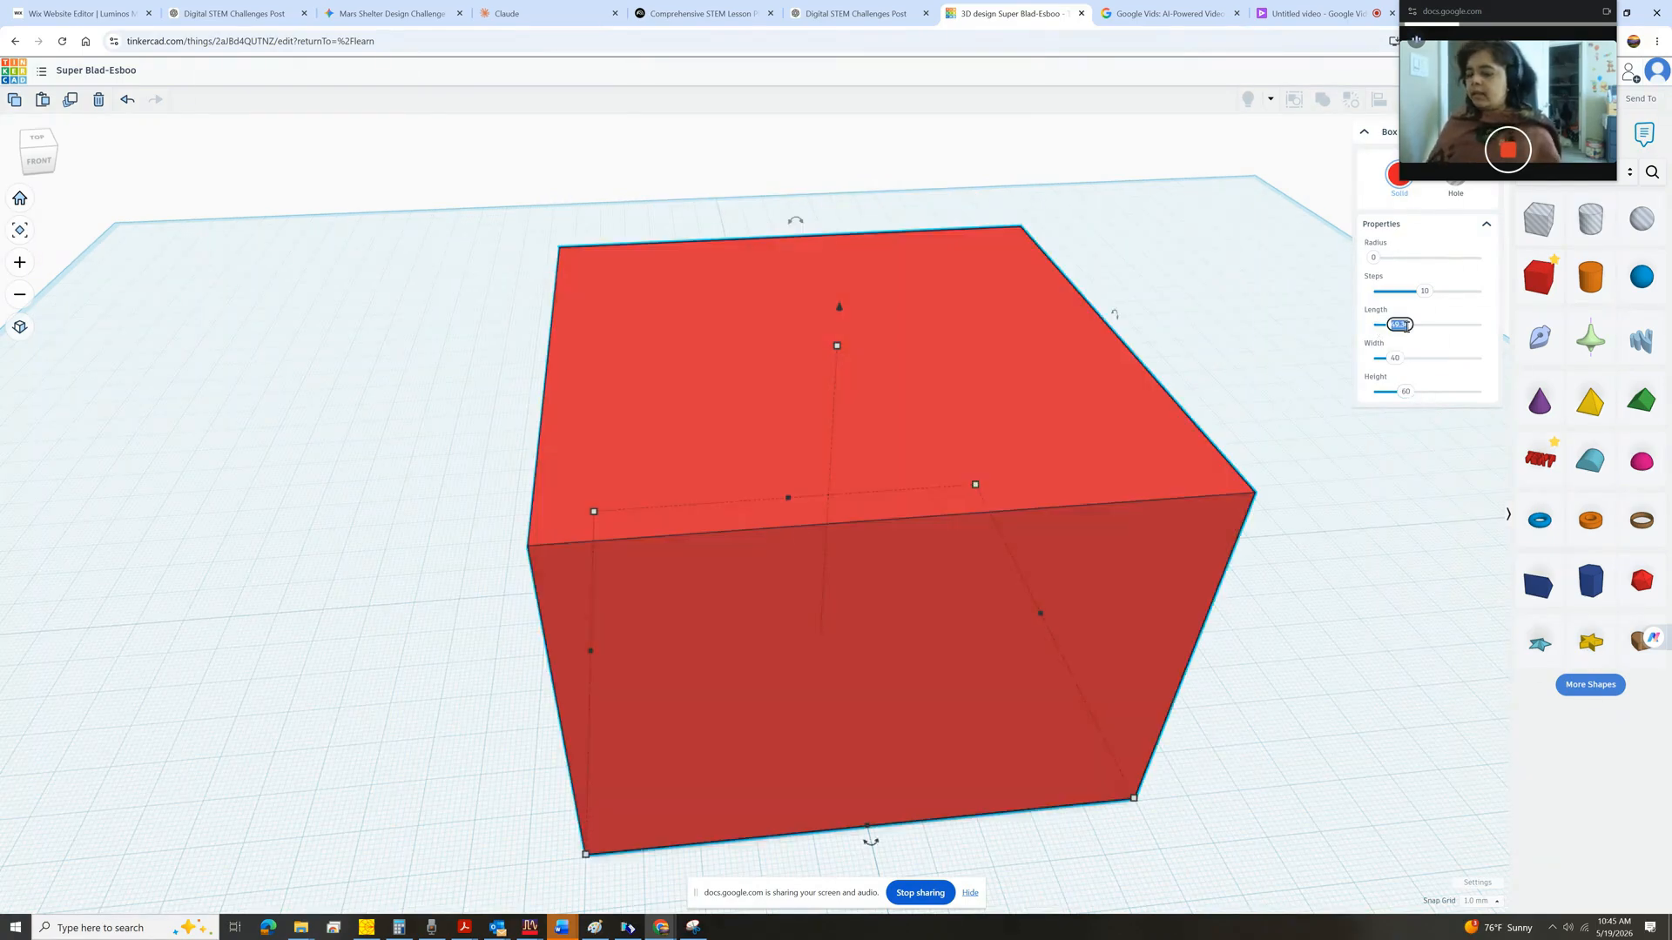
pyautogui.write('40')
pyautogui.press('Return')
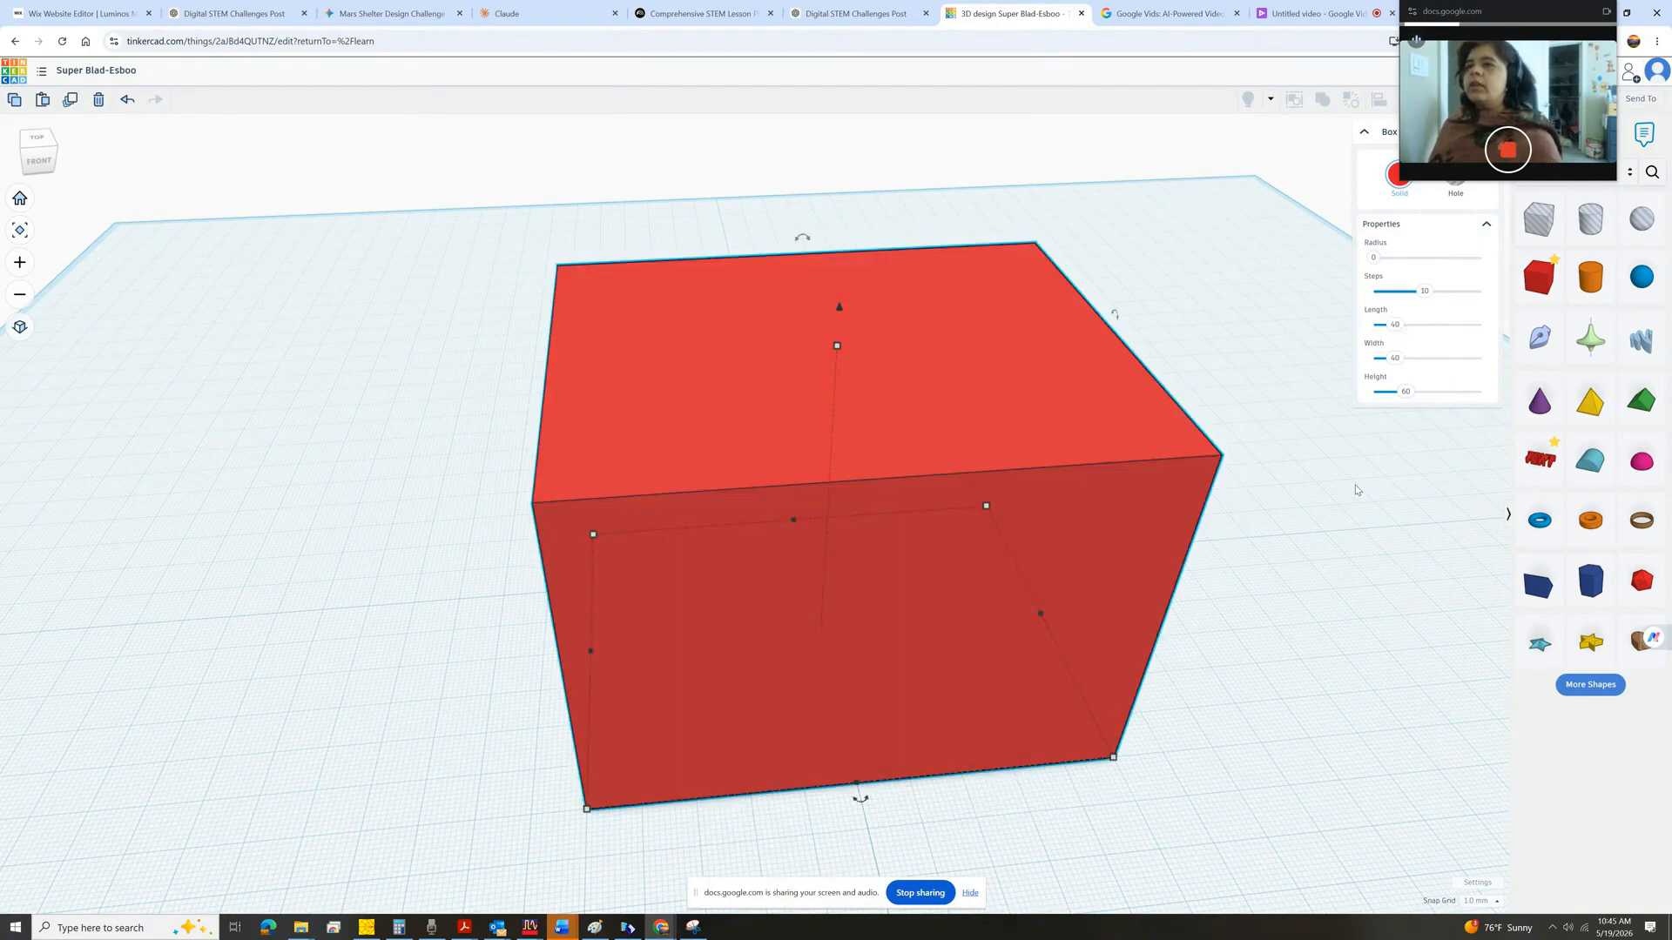
pyautogui.moveTo(1533, 14); pyautogui.dragTo(1479, 704)
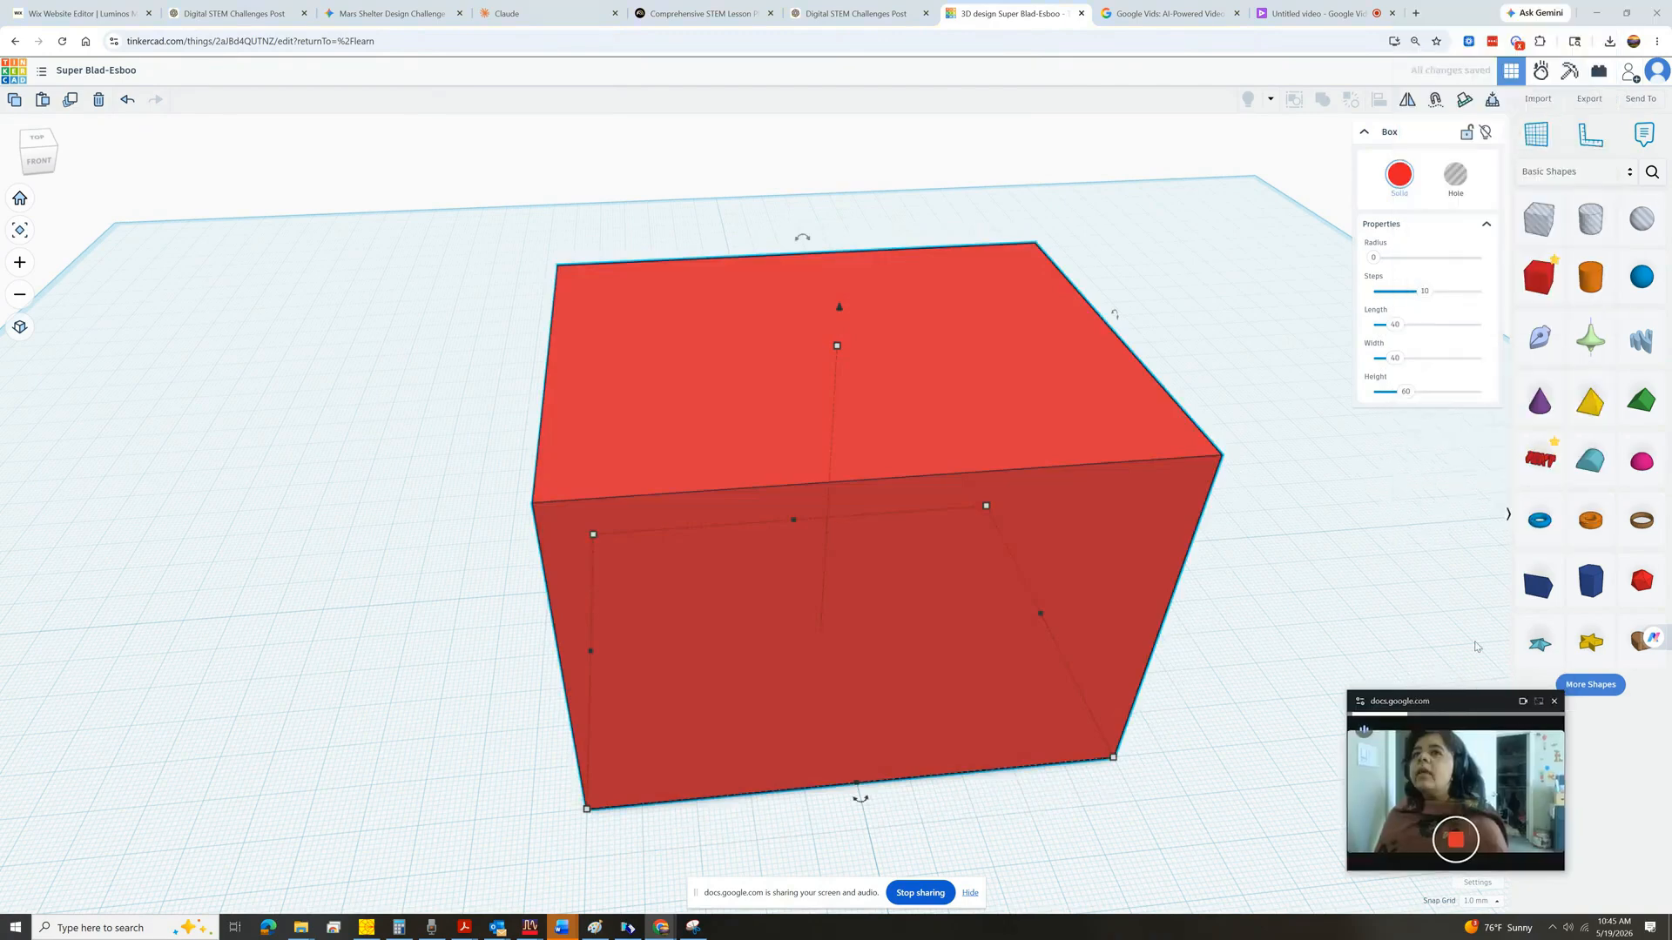
# Place the Ruler at the box's front corner and set the box's length to 40 mm.
pyautogui.click(1583, 142)
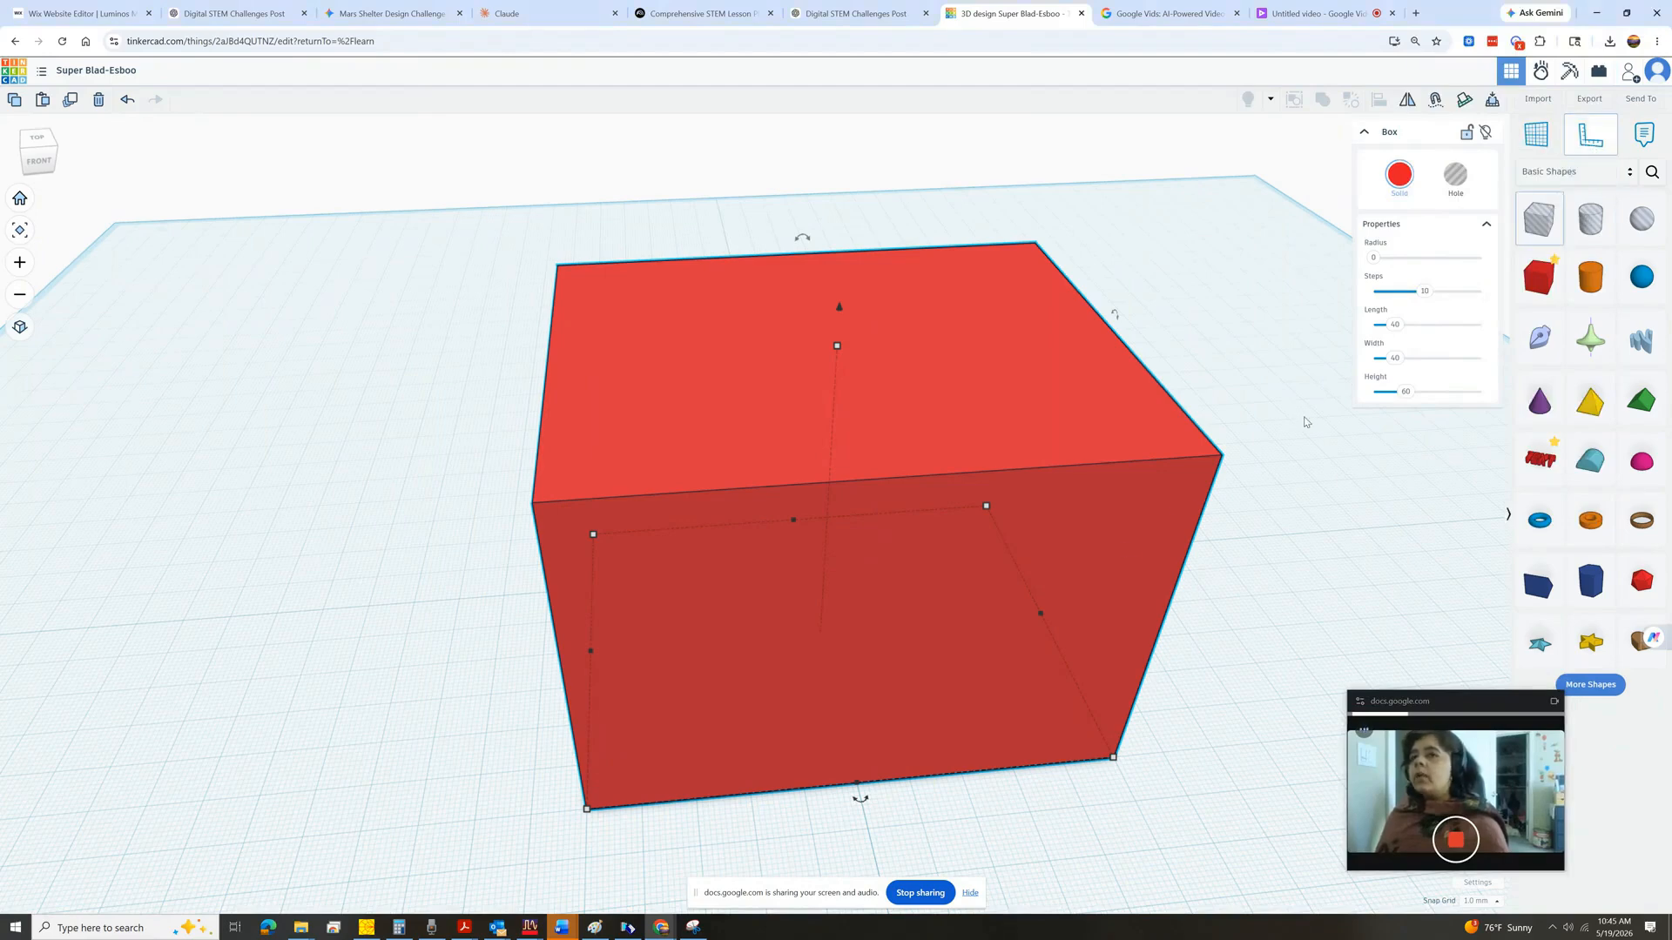
pyautogui.click(586, 812)
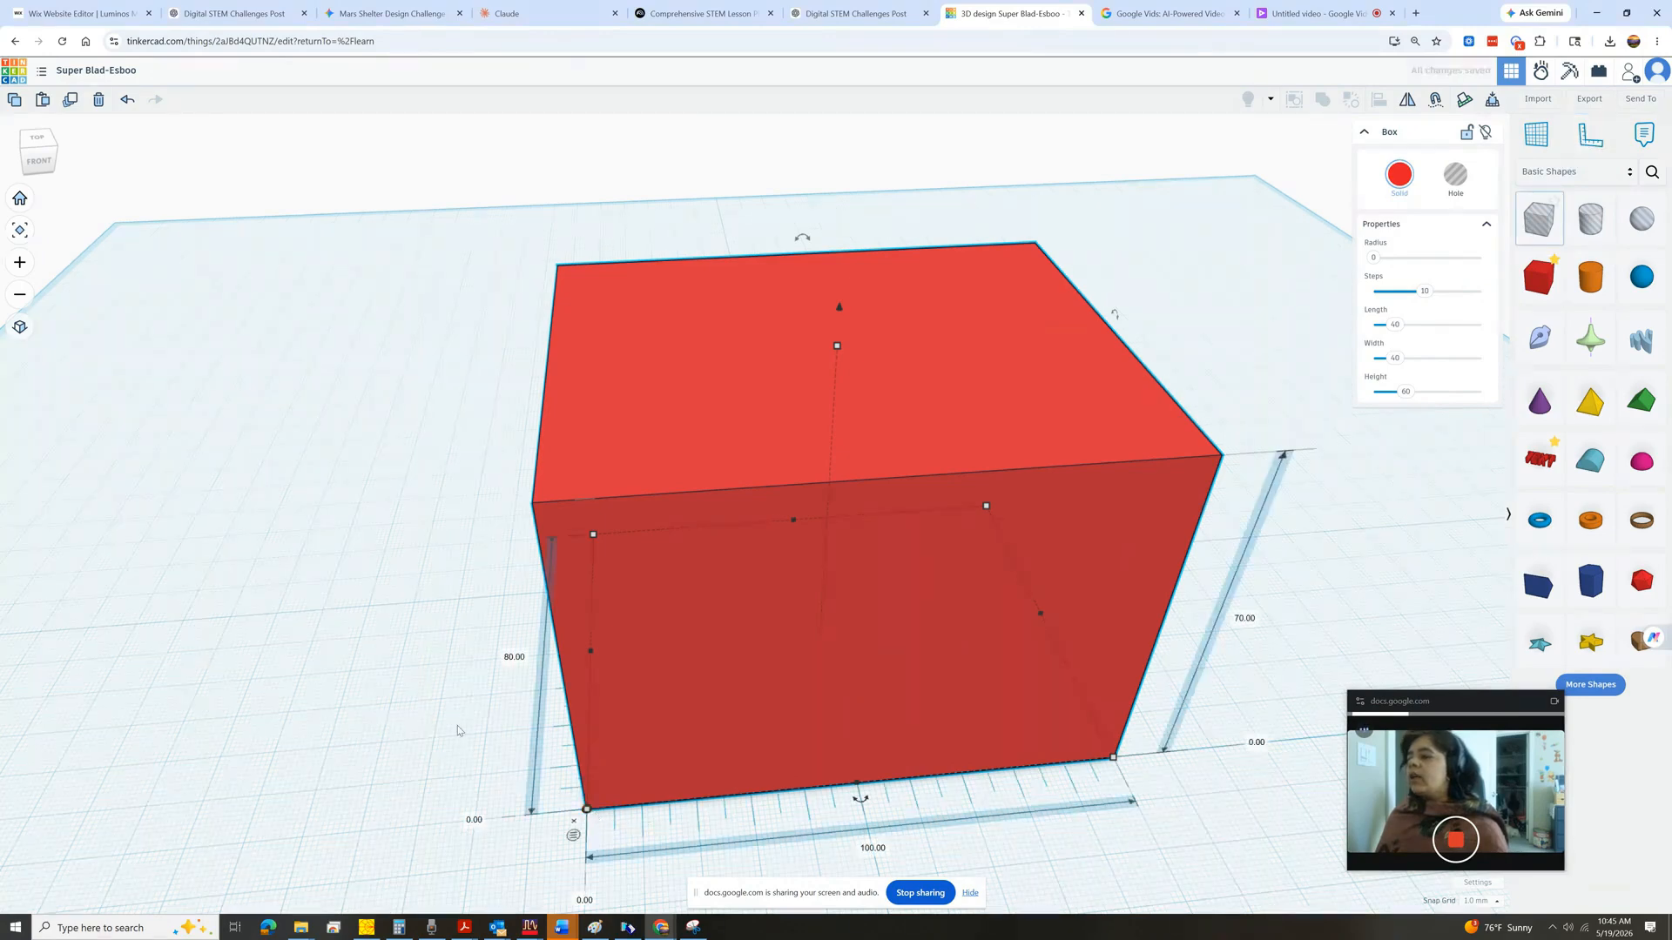
pyautogui.click(875, 850)
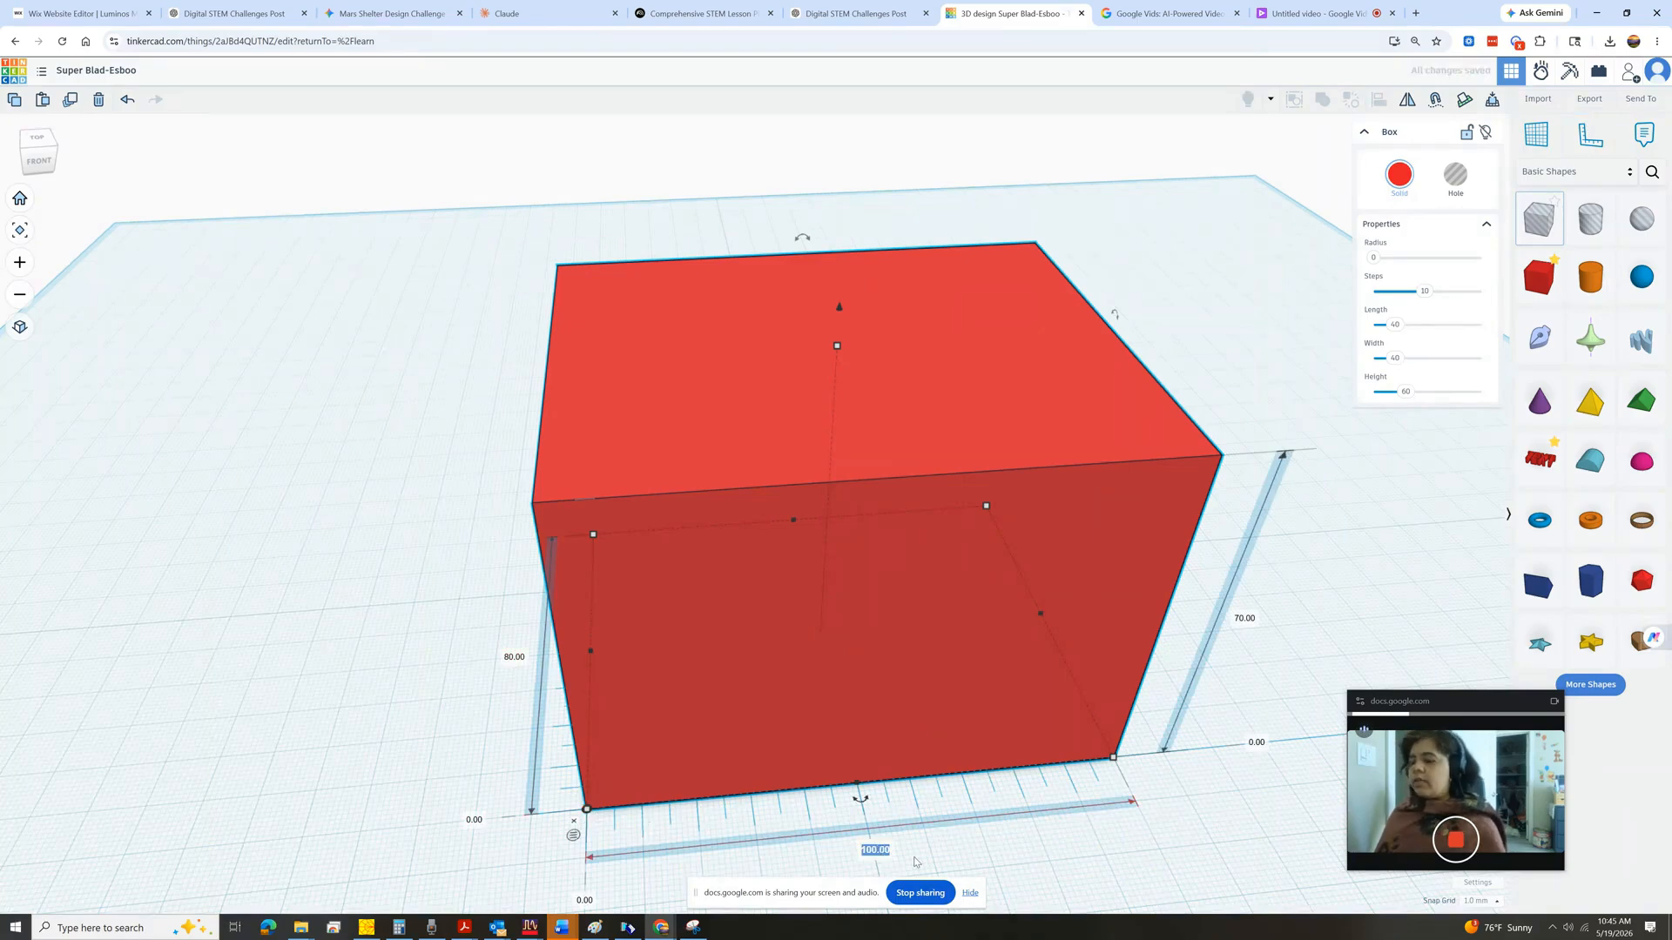
pyautogui.write('40')
pyautogui.press('Return')
# Set the box's width to 40 mm using the ruler dimension.
pyautogui.click(516, 658)
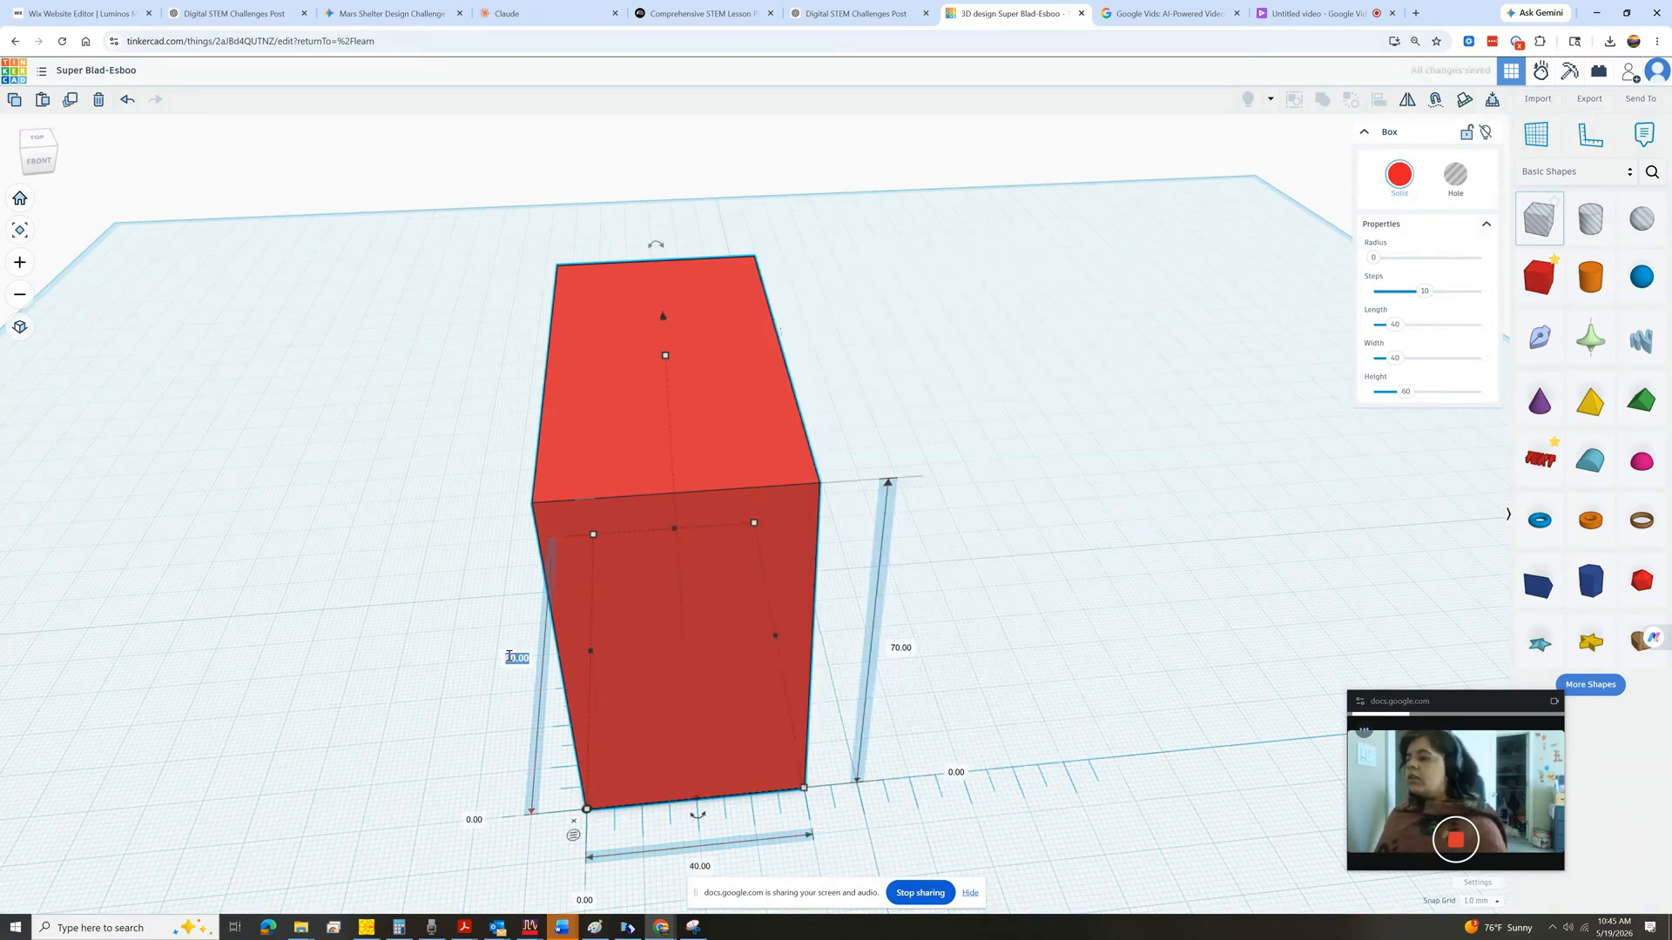
pyautogui.write('40')
pyautogui.press('Return')
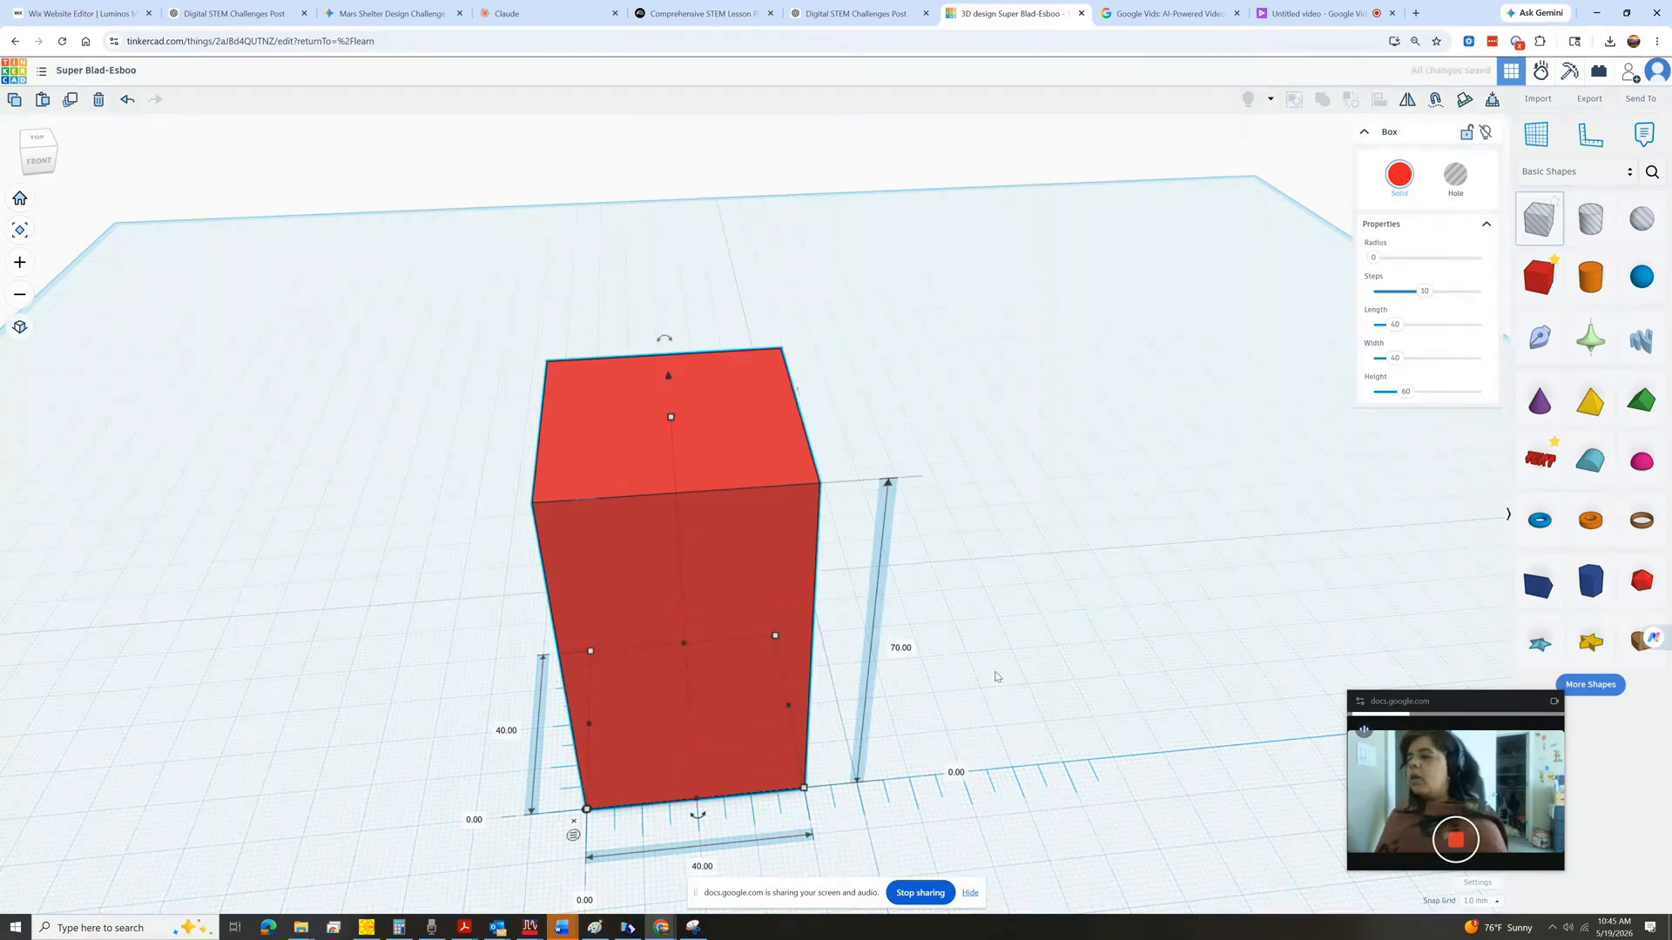
# Set the box's height to 60 mm using the ruler dimension and deselect the box.
pyautogui.click(901, 648)
pyautogui.write('60')
pyautogui.press('Return')
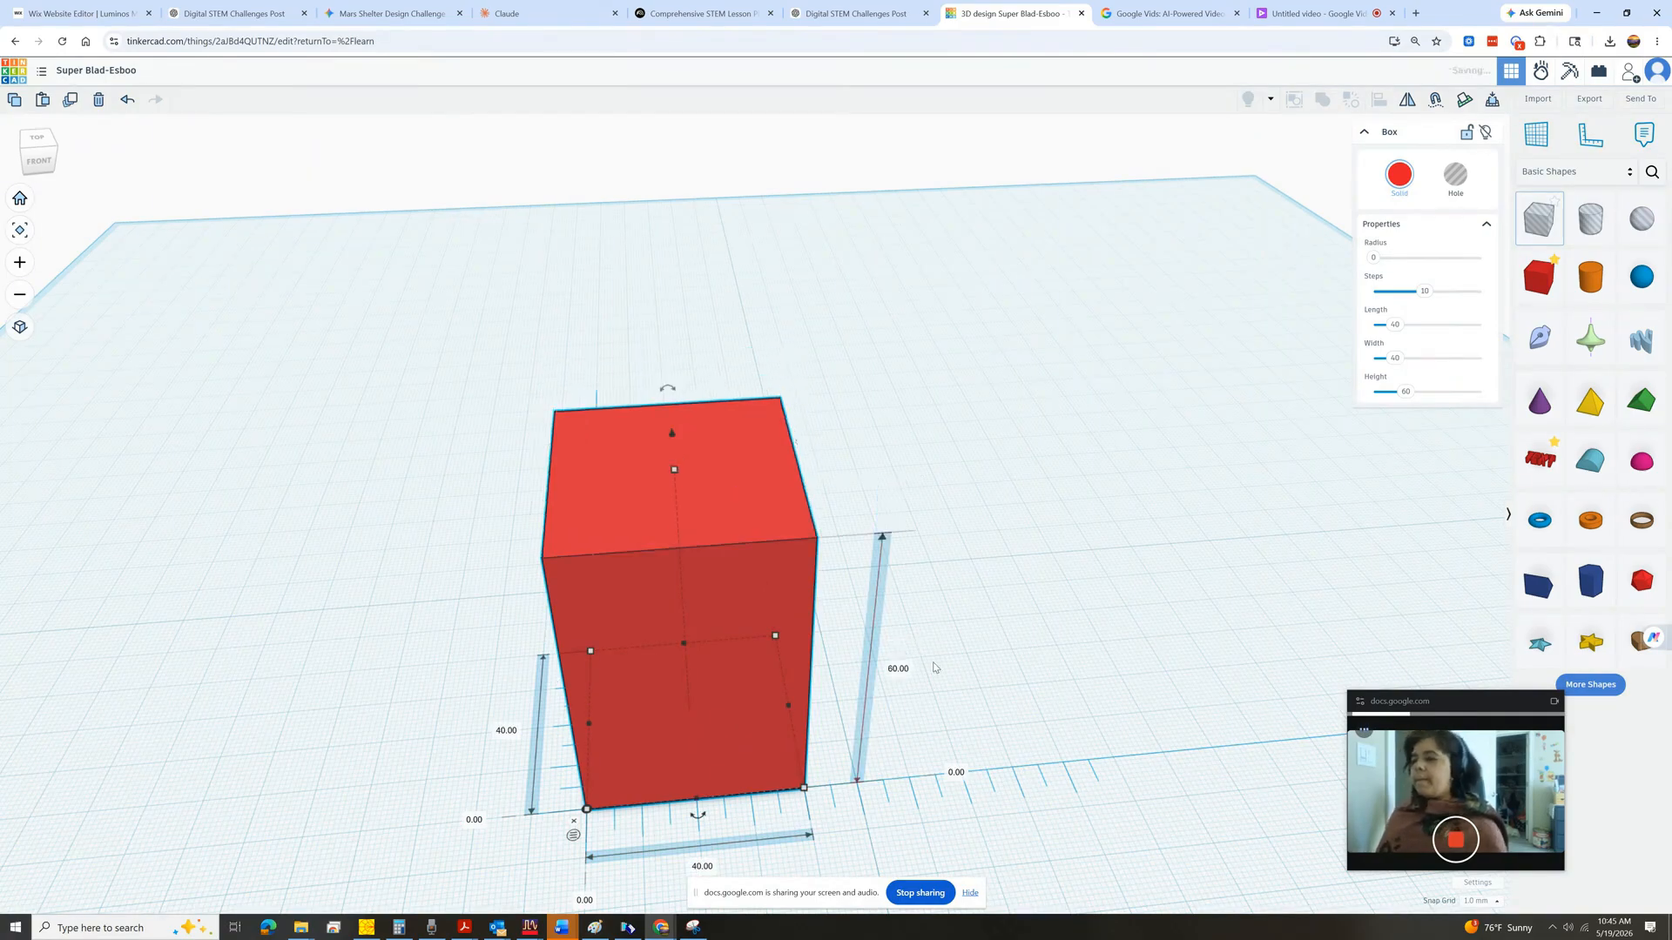
pyautogui.click(837, 561)
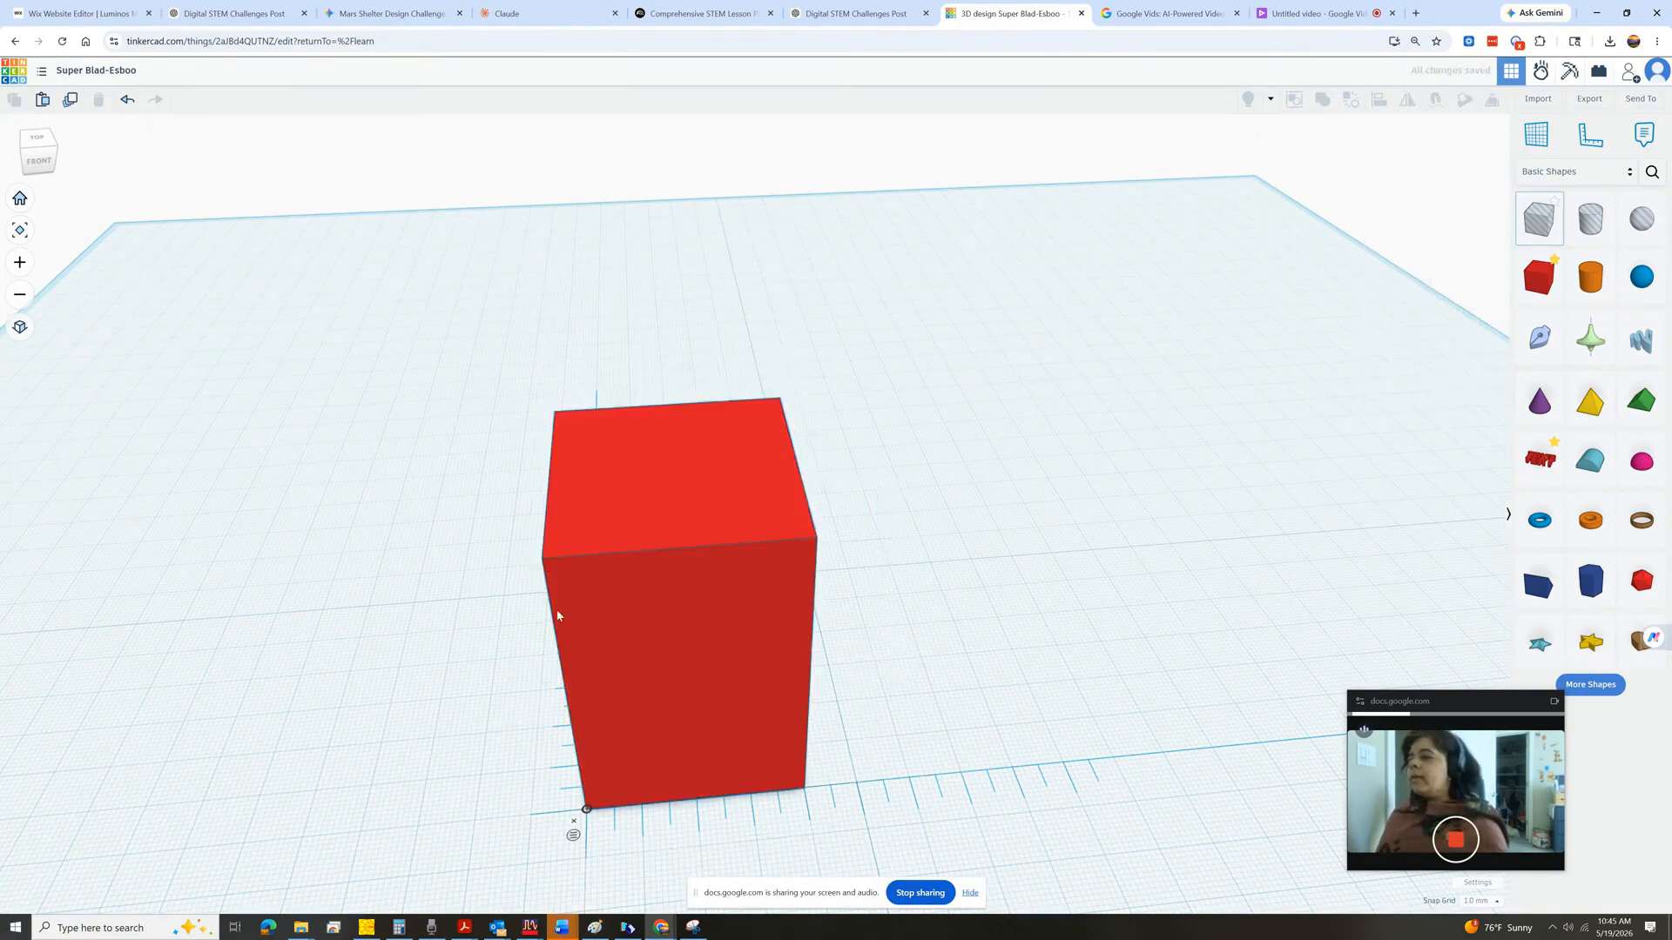
# Move the box to a new spot on the workplane.
pyautogui.click(39, 160)
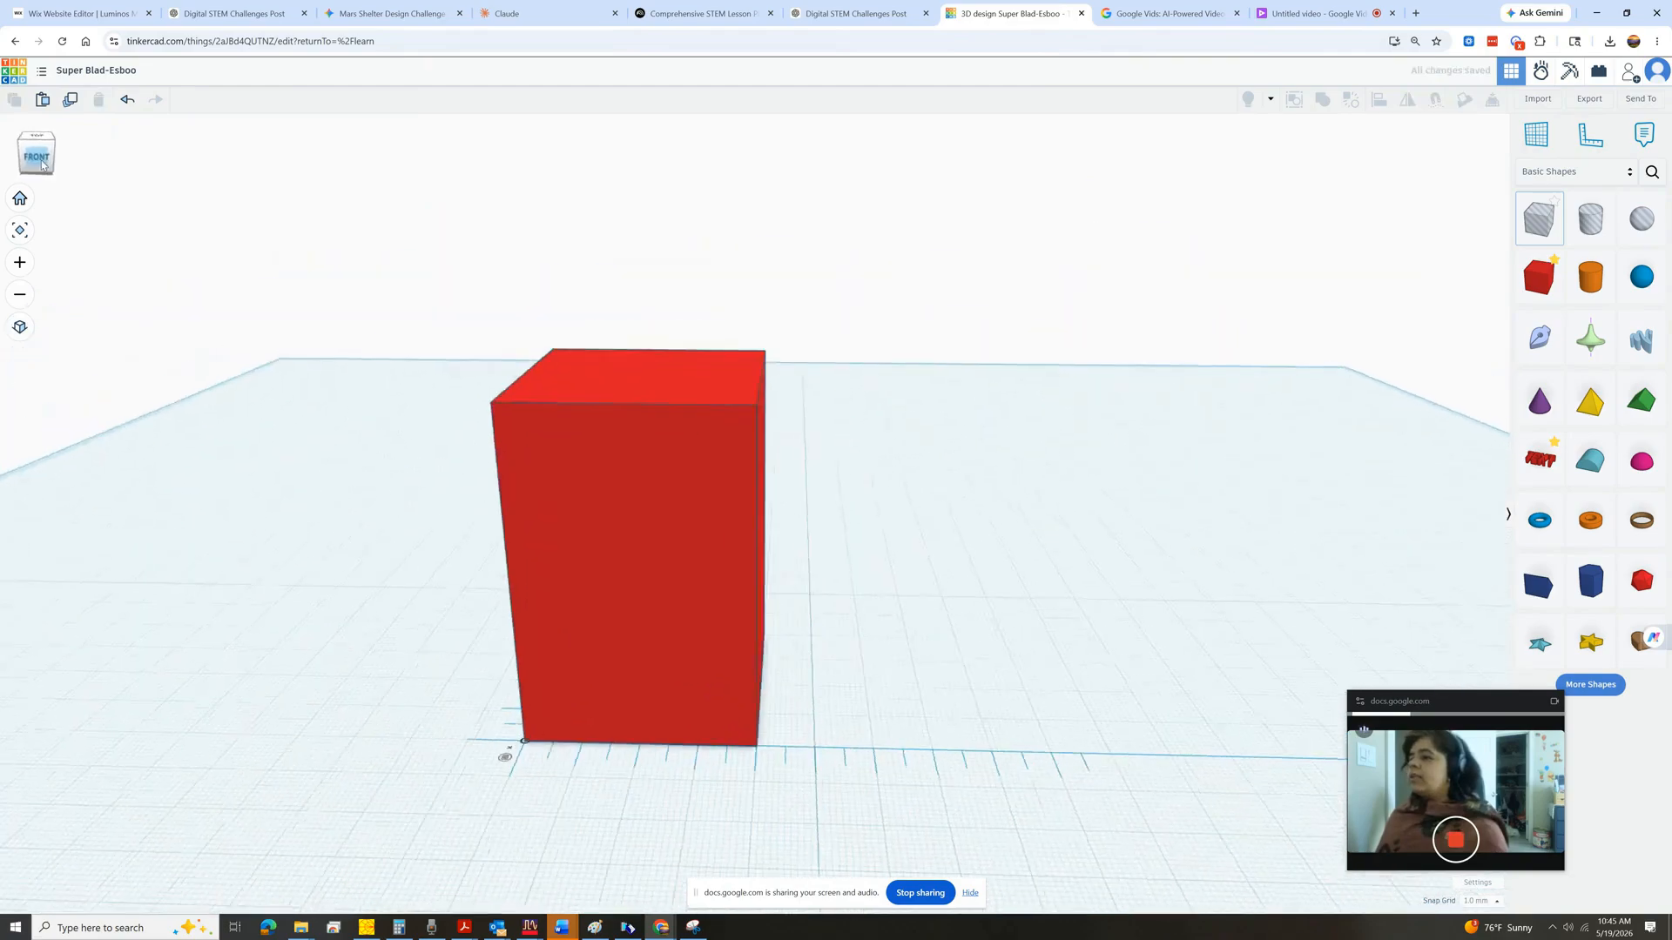
pyautogui.click(667, 660)
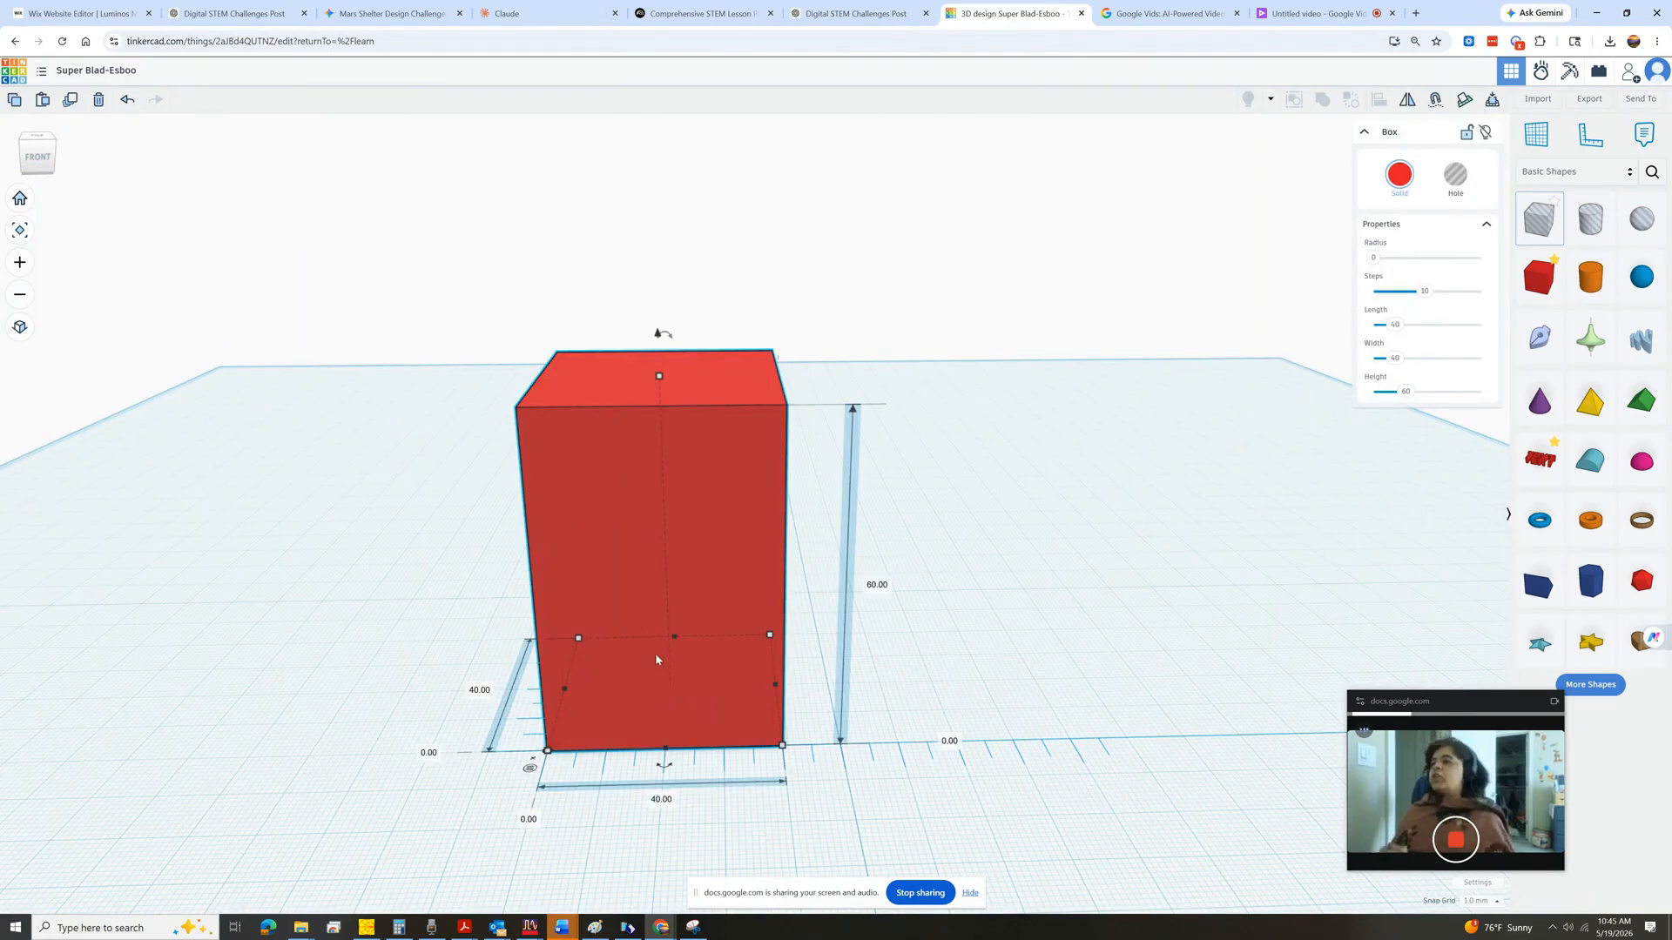
pyautogui.click(706, 540)
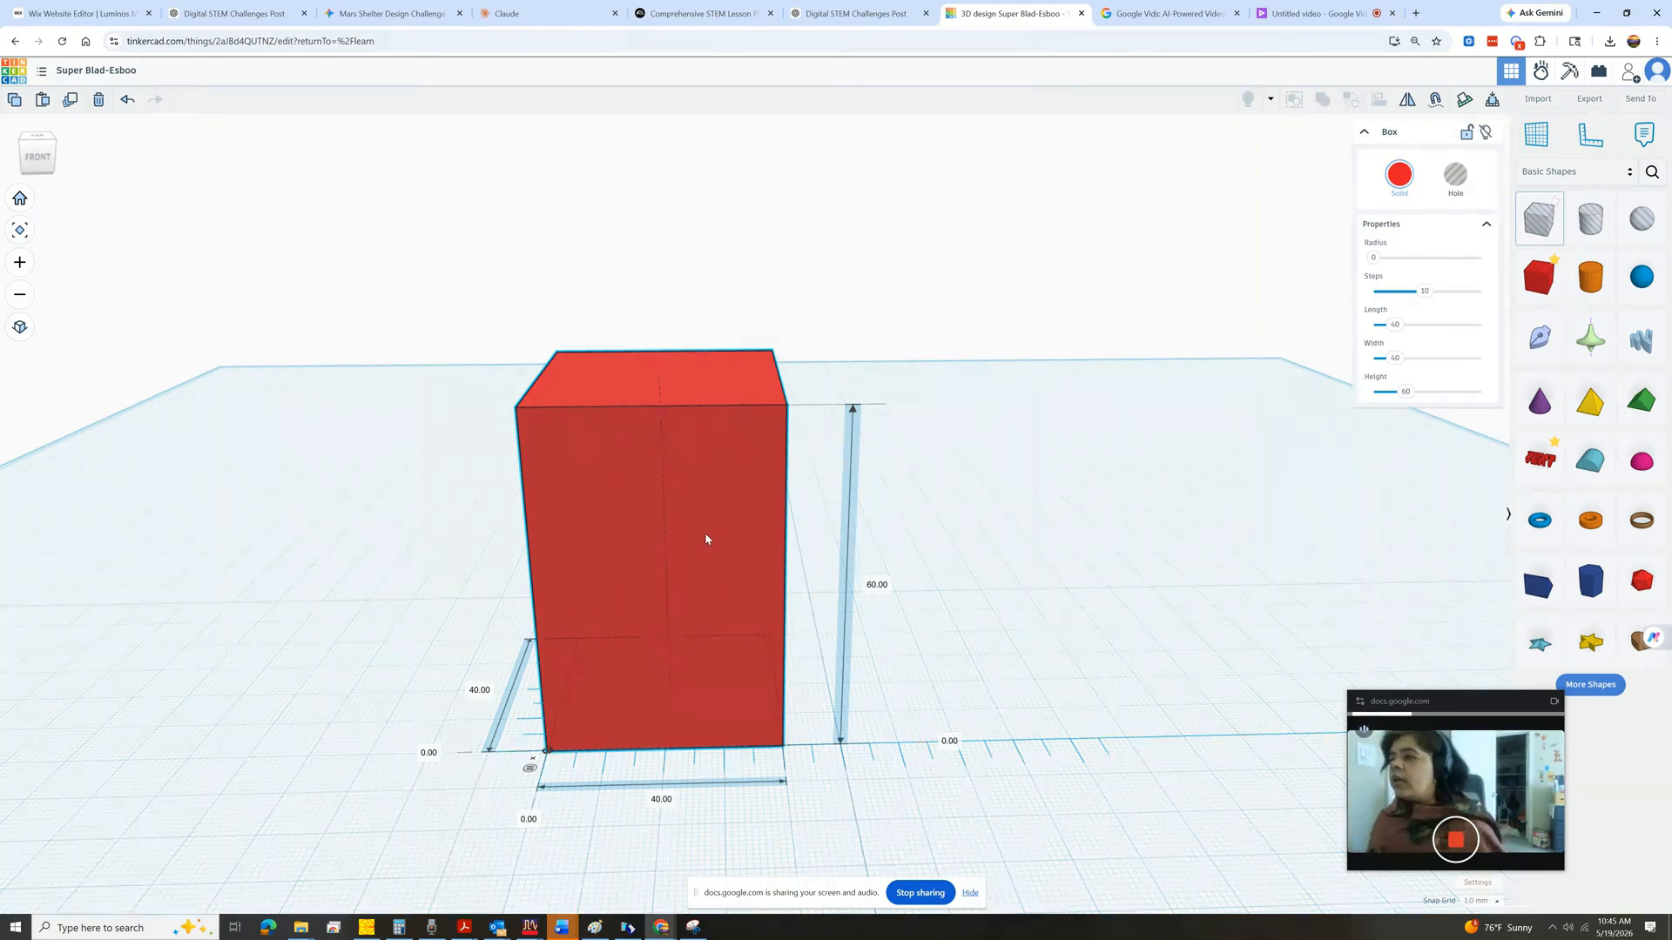
pyautogui.moveTo(709, 534); pyautogui.dragTo(861, 458)
pyautogui.click(940, 586)
pyautogui.scroll(-1, 945, 531)
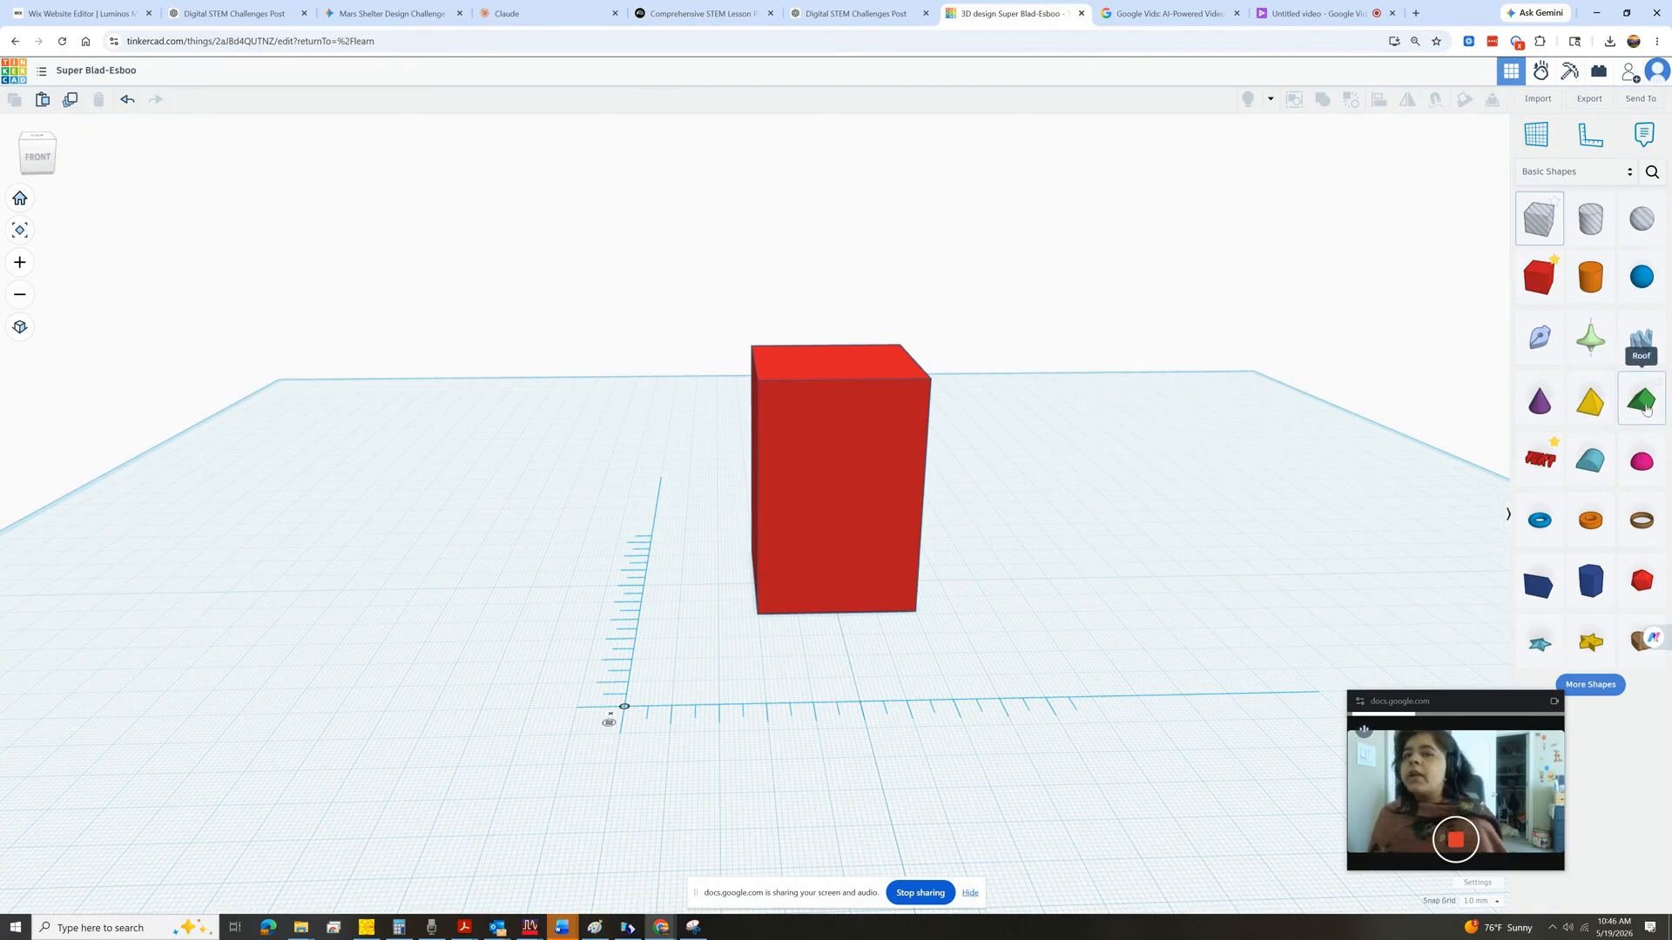
# Place a Roof shape on top of the box and stretch it to 40 mm long.
pyautogui.click(1586, 405)
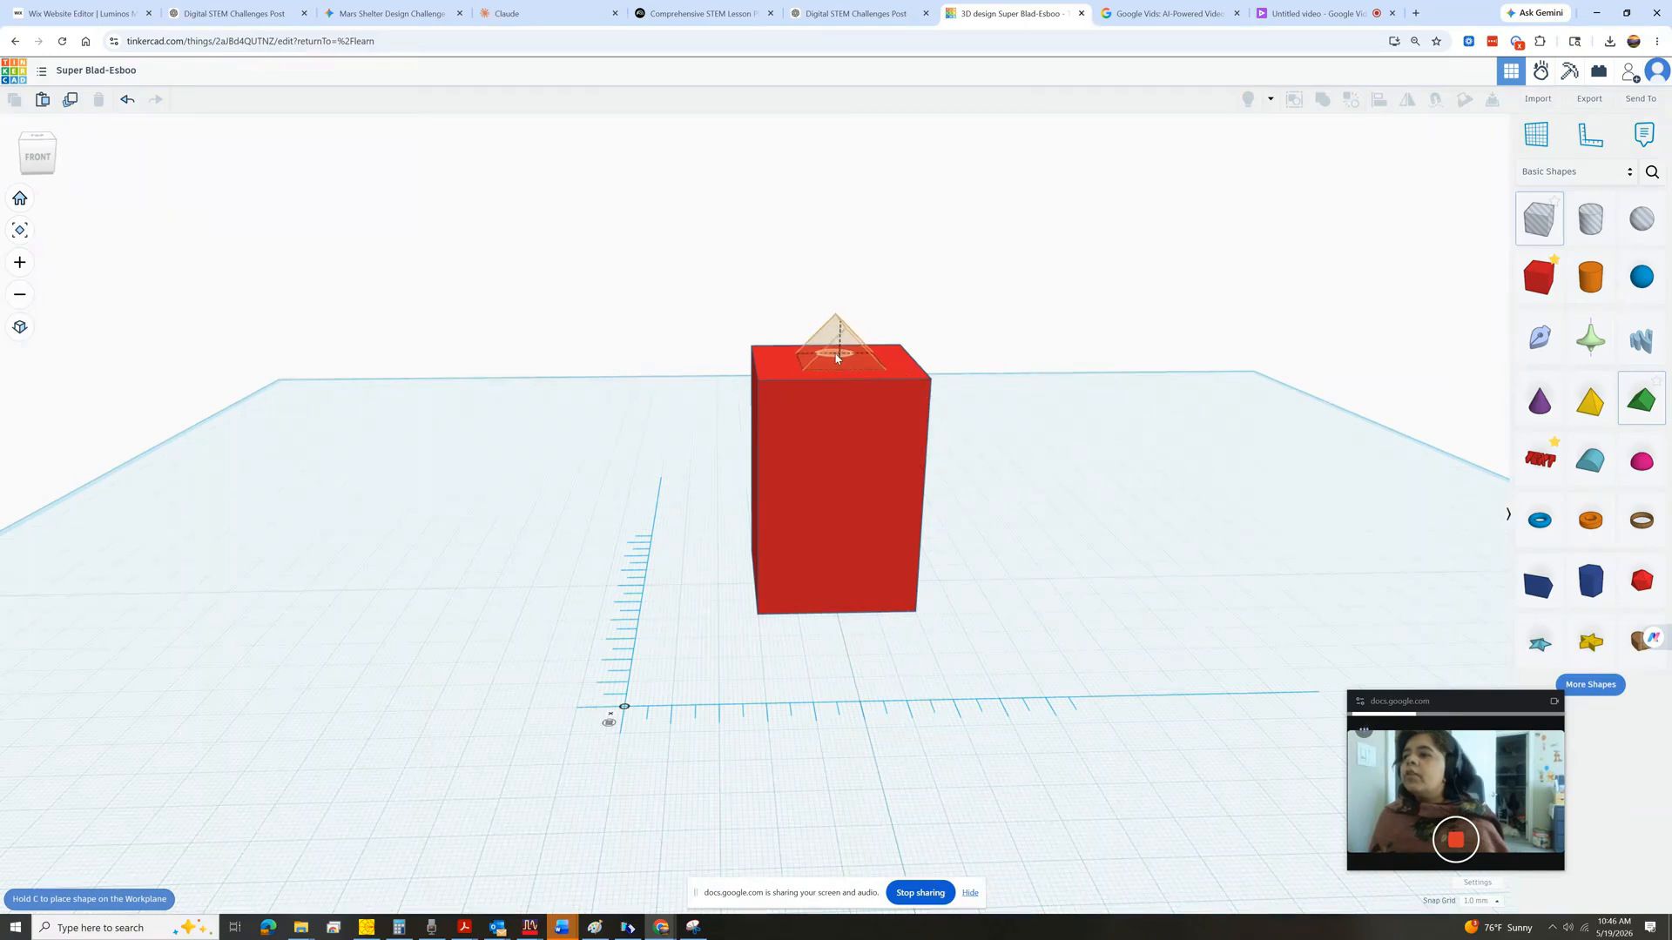
pyautogui.click(836, 357)
pyautogui.scroll(3, 816, 368)
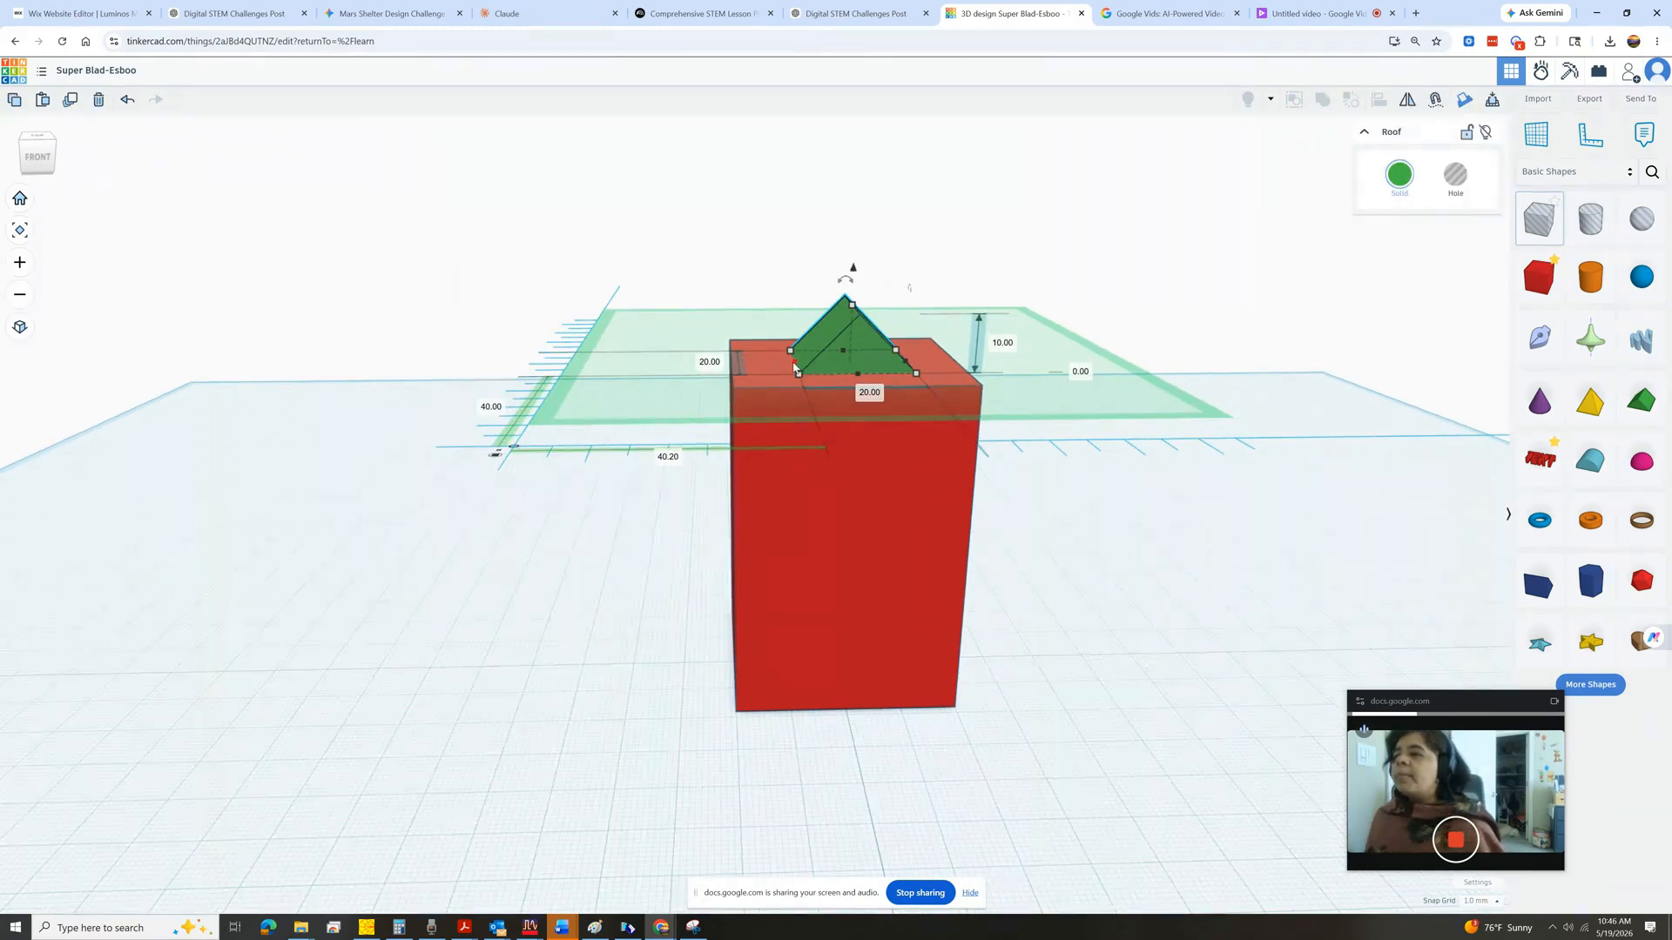
pyautogui.moveTo(793, 365); pyautogui.dragTo(714, 370)
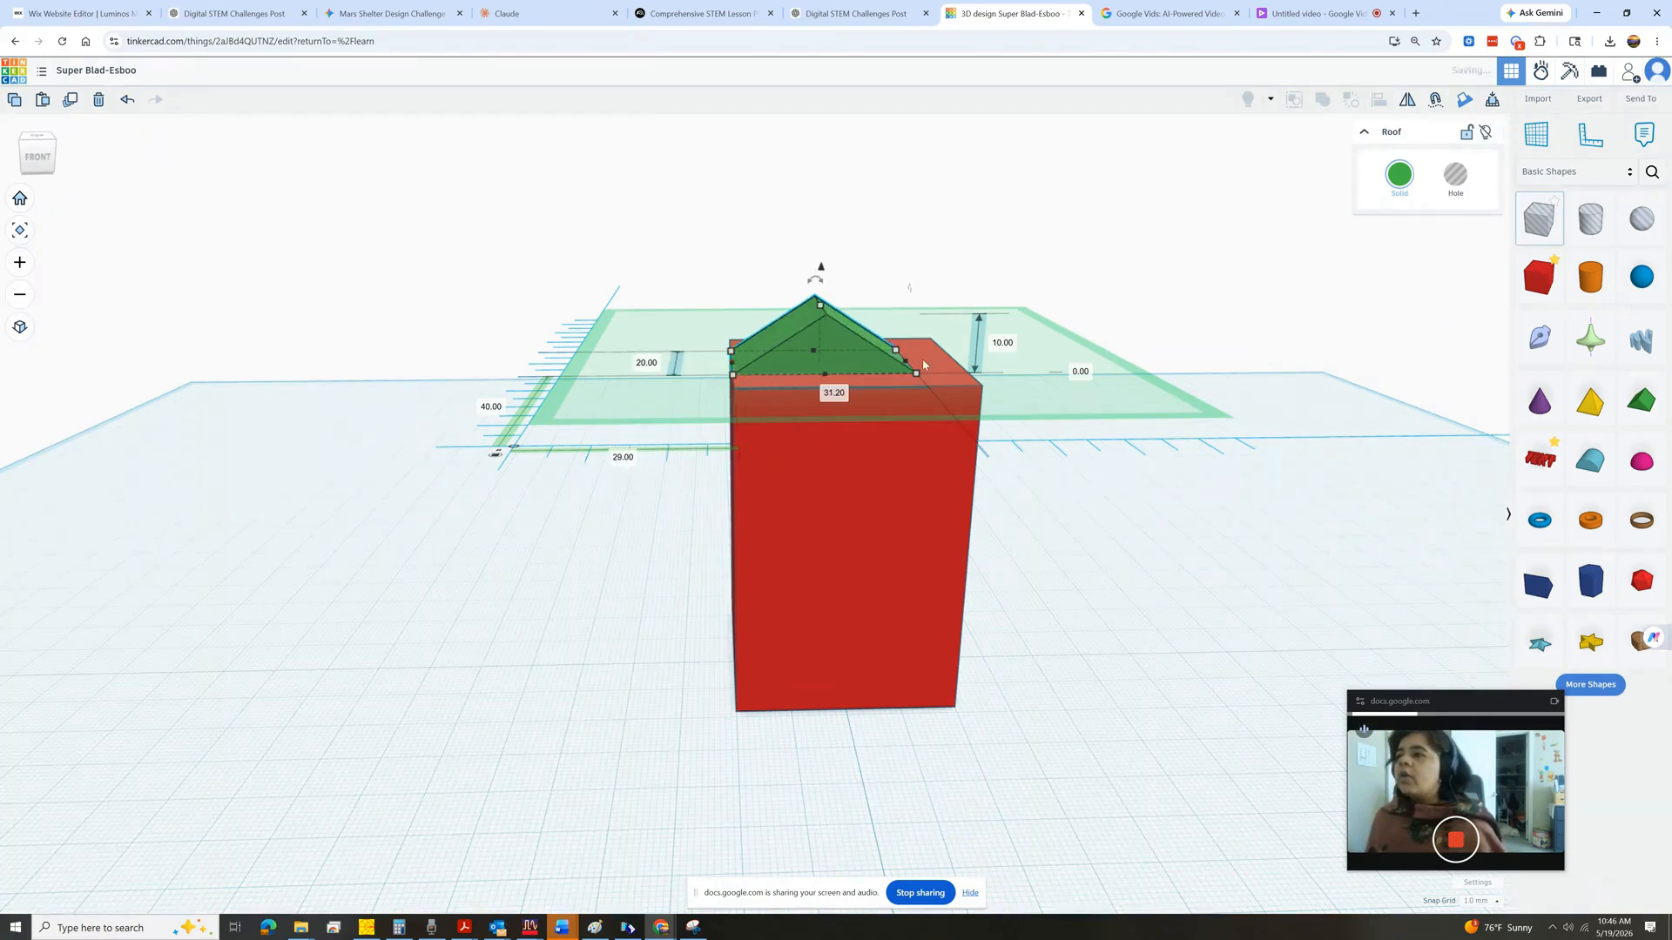
pyautogui.moveTo(923, 365); pyautogui.dragTo(954, 364)
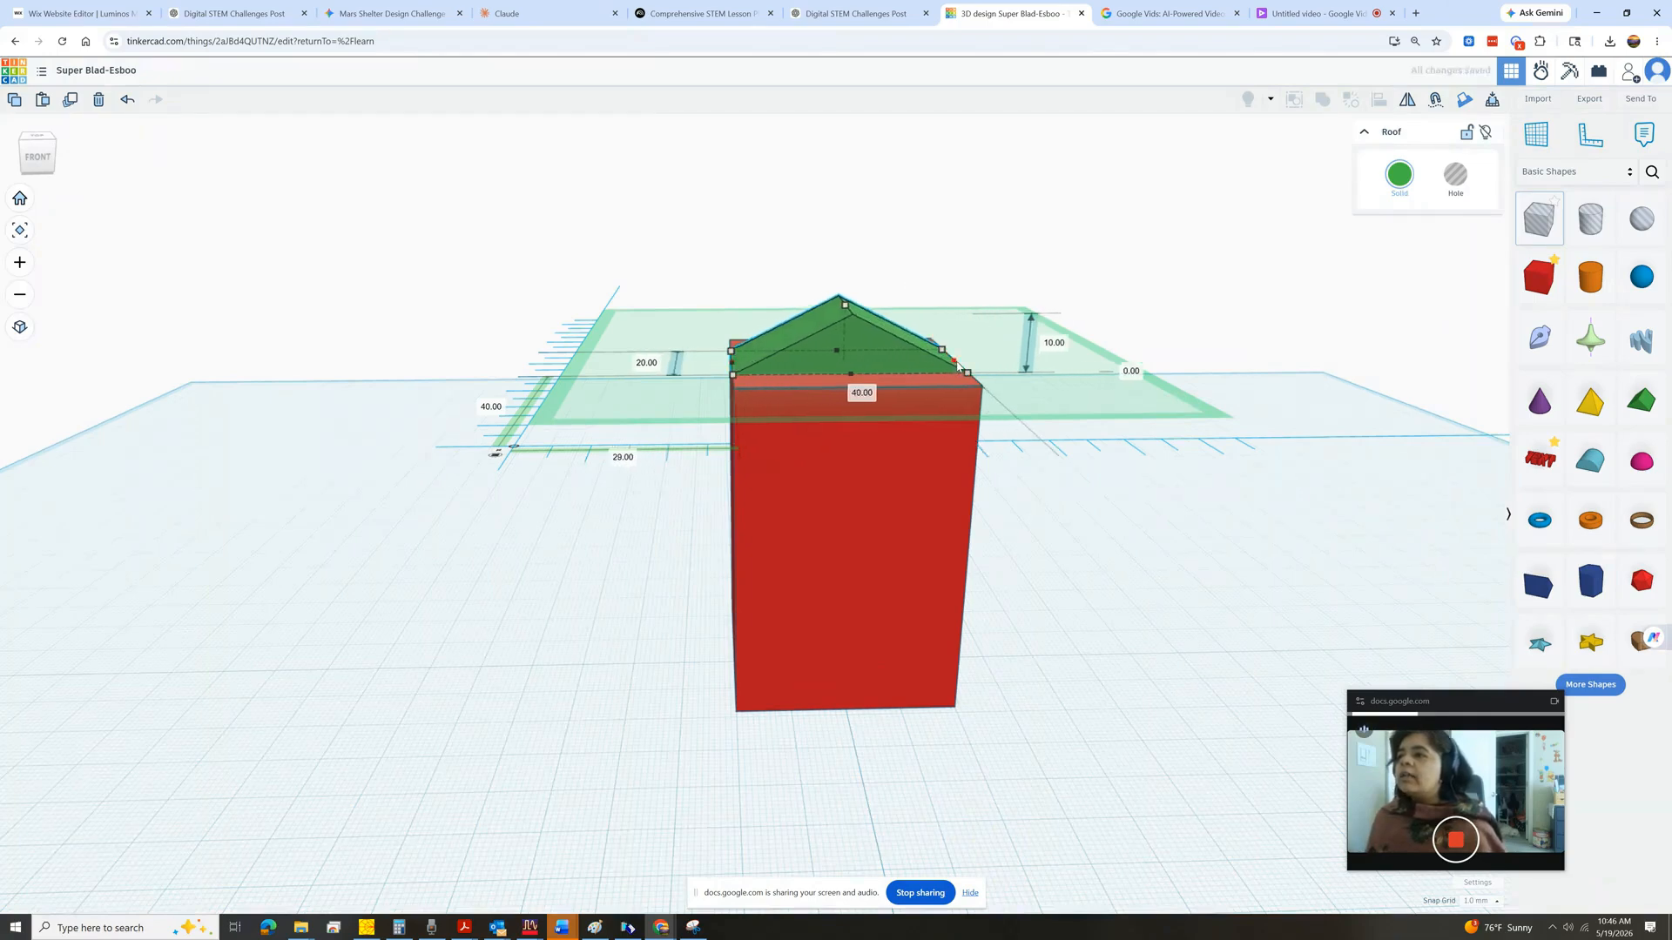
# Reposition the roof so it sits squarely on top of the box.
pyautogui.moveTo(851, 374); pyautogui.dragTo(851, 389)
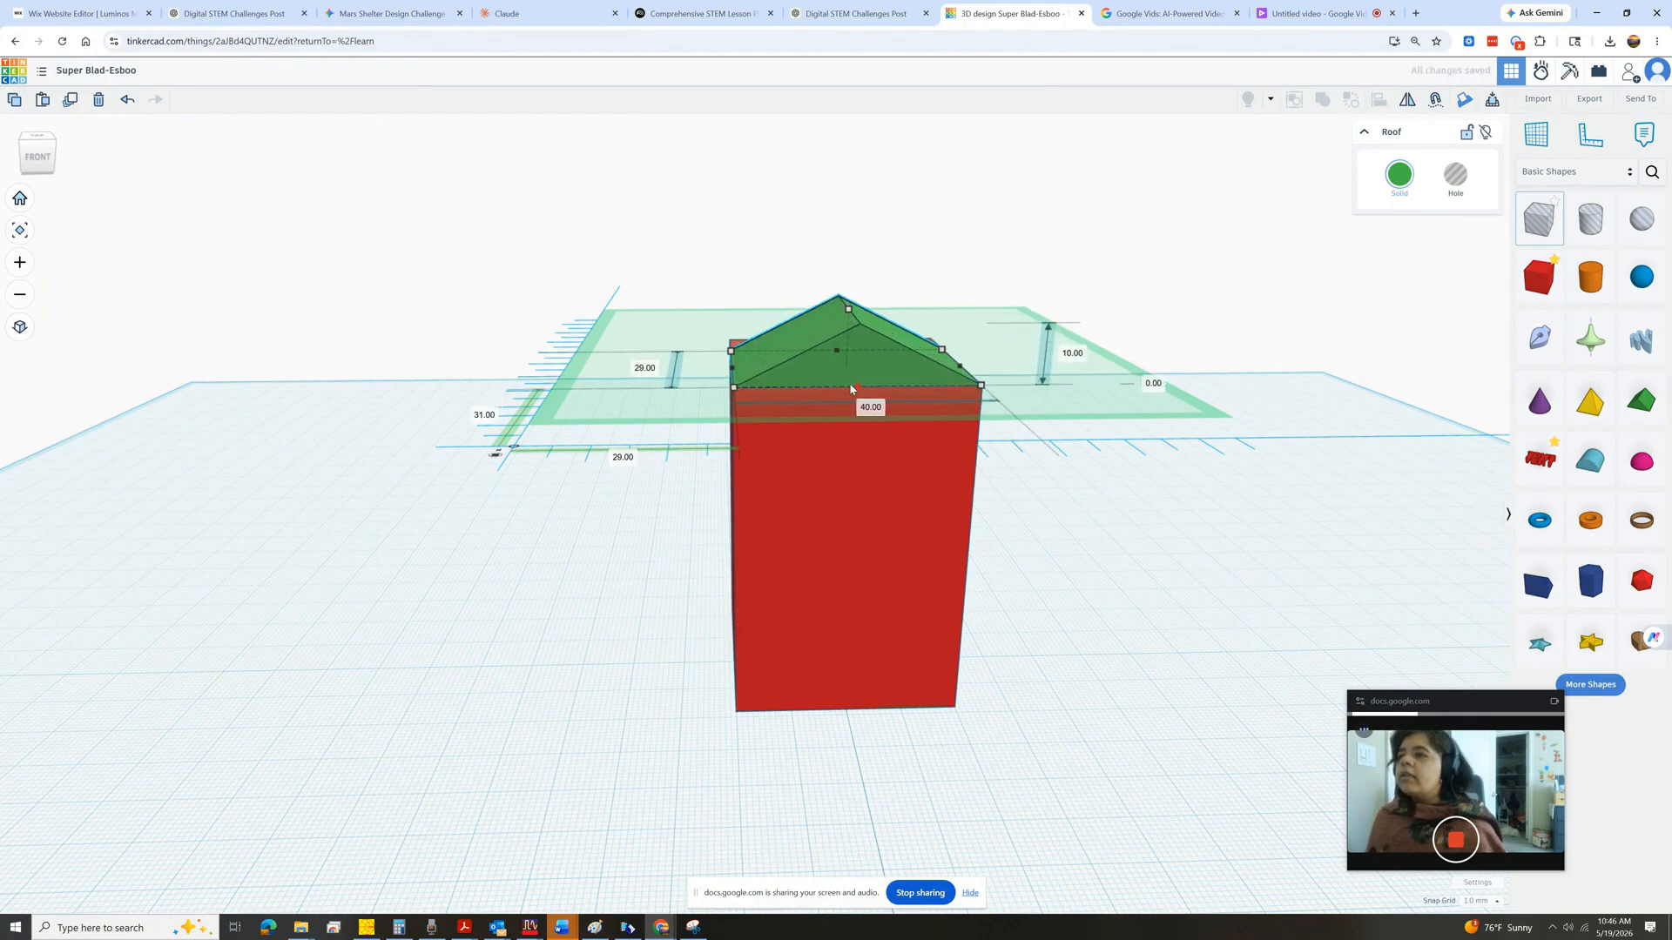
pyautogui.click(54, 162)
pyautogui.moveTo(67, 164); pyautogui.dragTo(127, 164)
pyautogui.moveTo(662, 369); pyautogui.dragTo(628, 395)
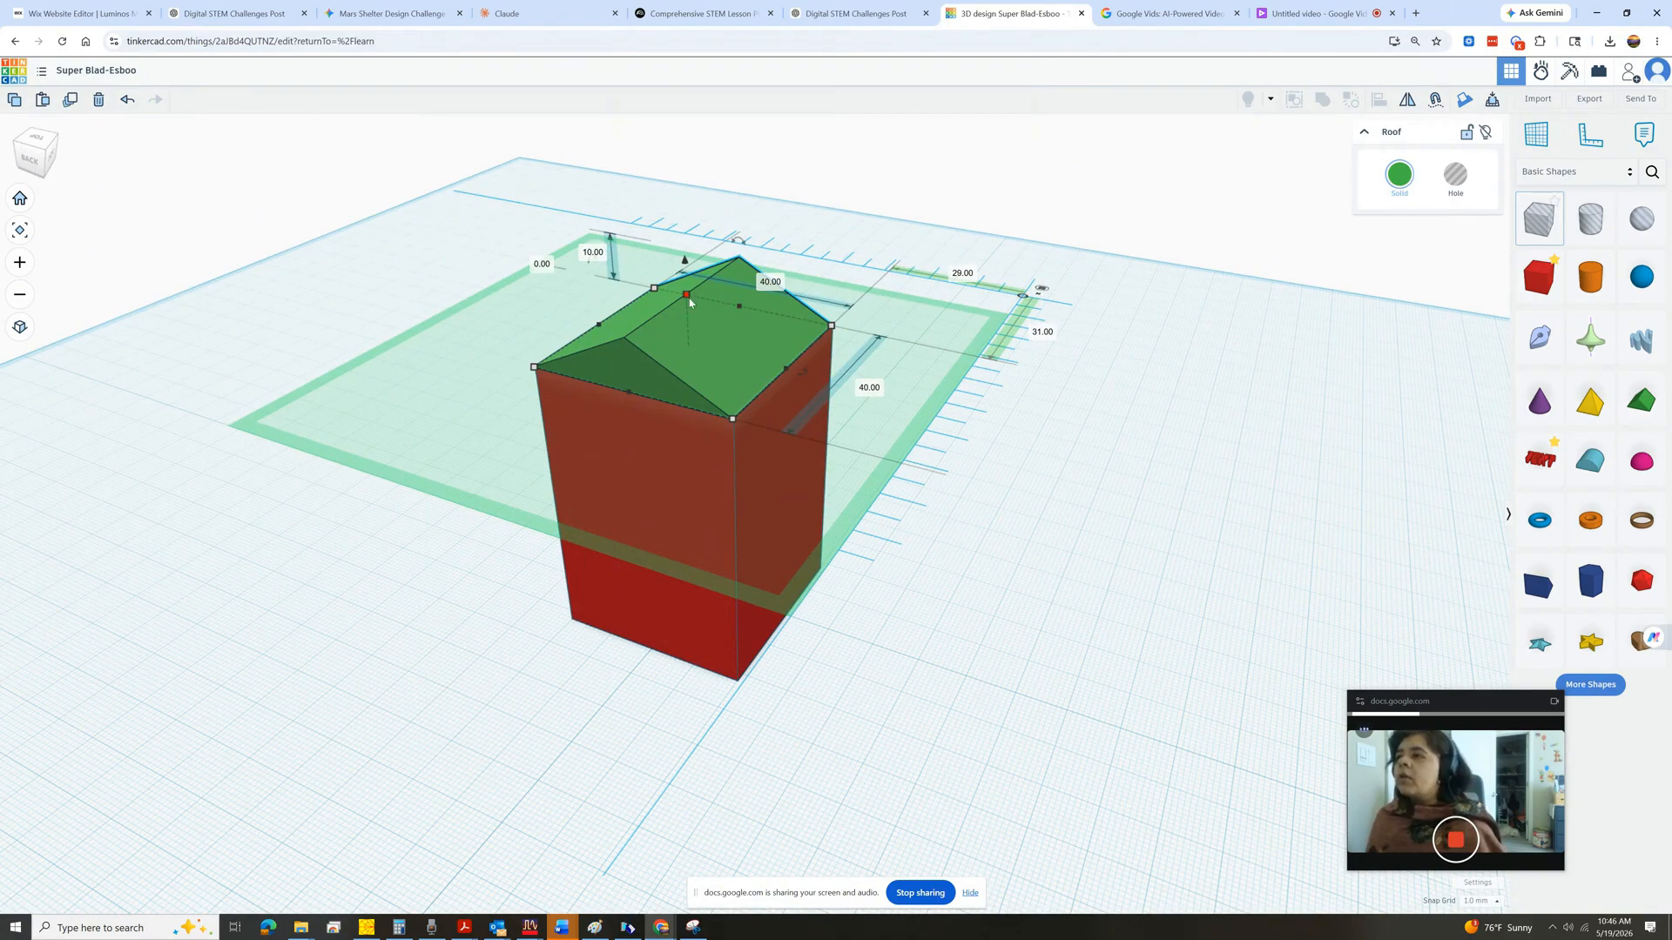
pyautogui.moveTo(687, 302); pyautogui.dragTo(680, 245)
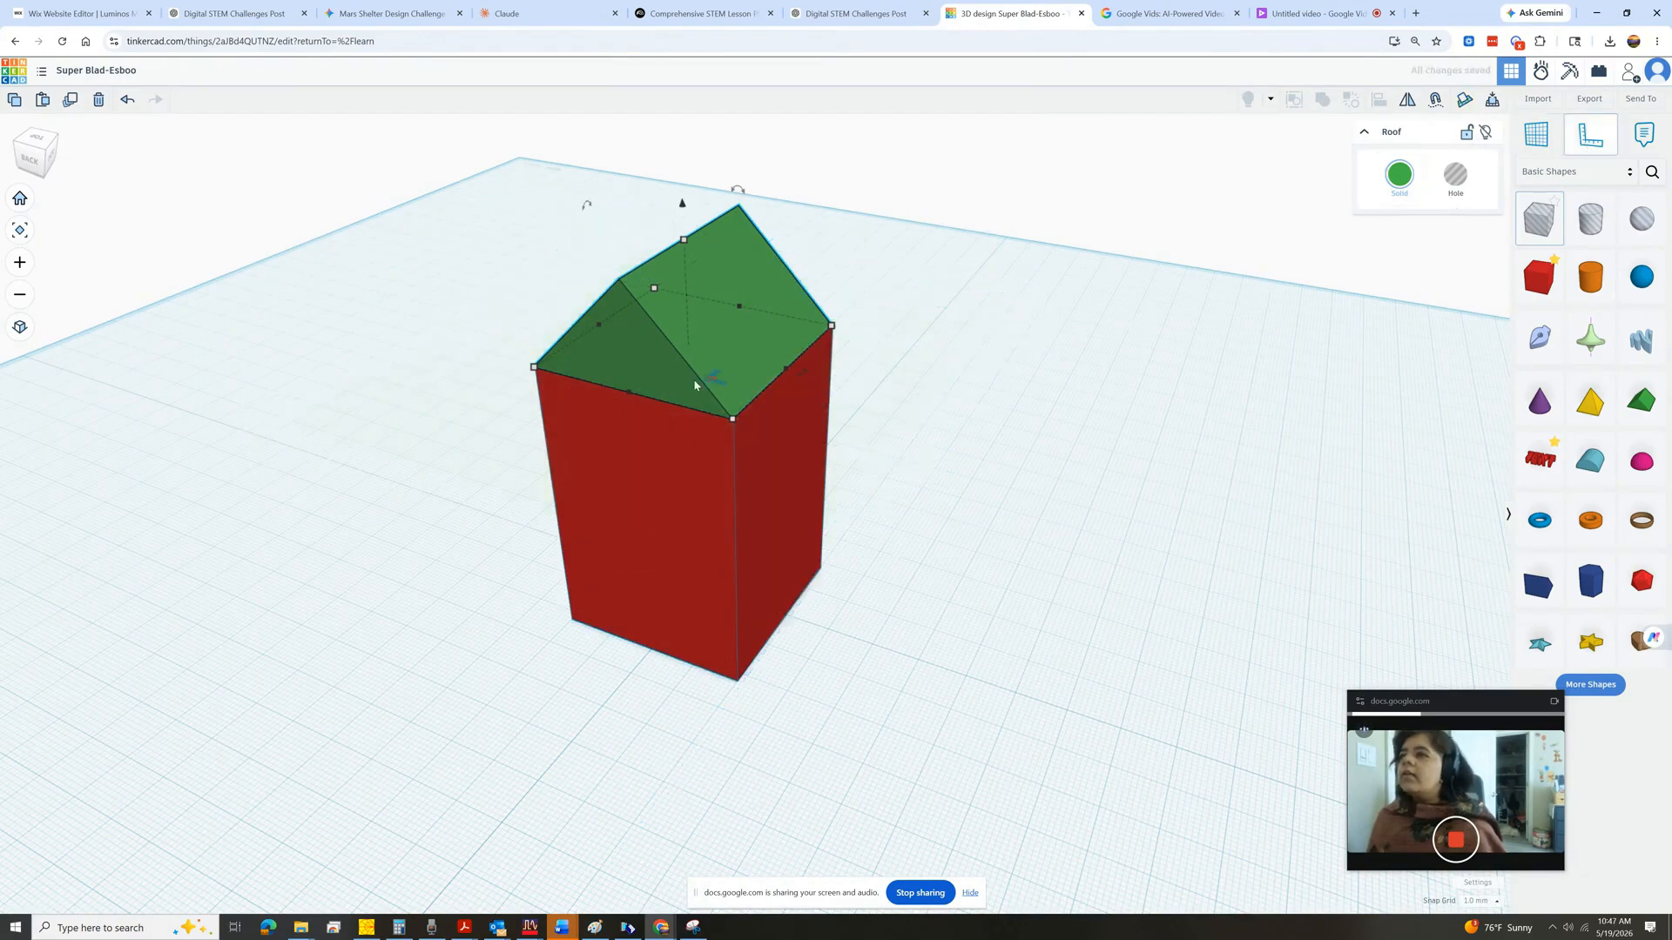
# Set the roof's height to 10 mm.
pyautogui.click(532, 369)
pyautogui.click(909, 290)
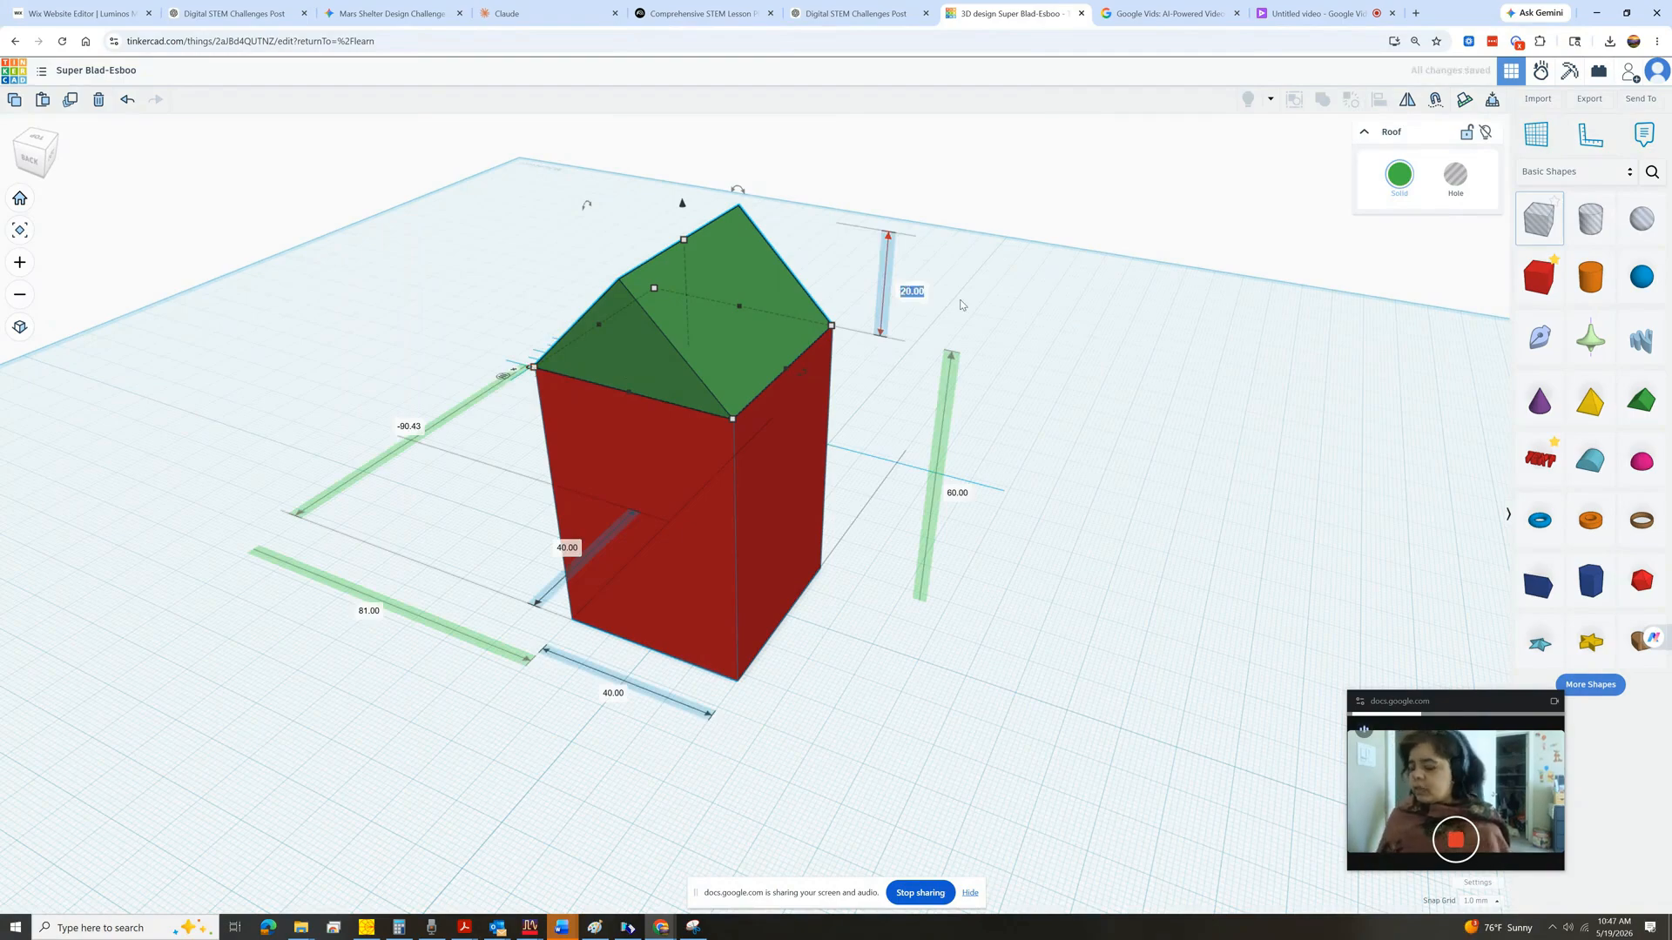
pyautogui.write('10')
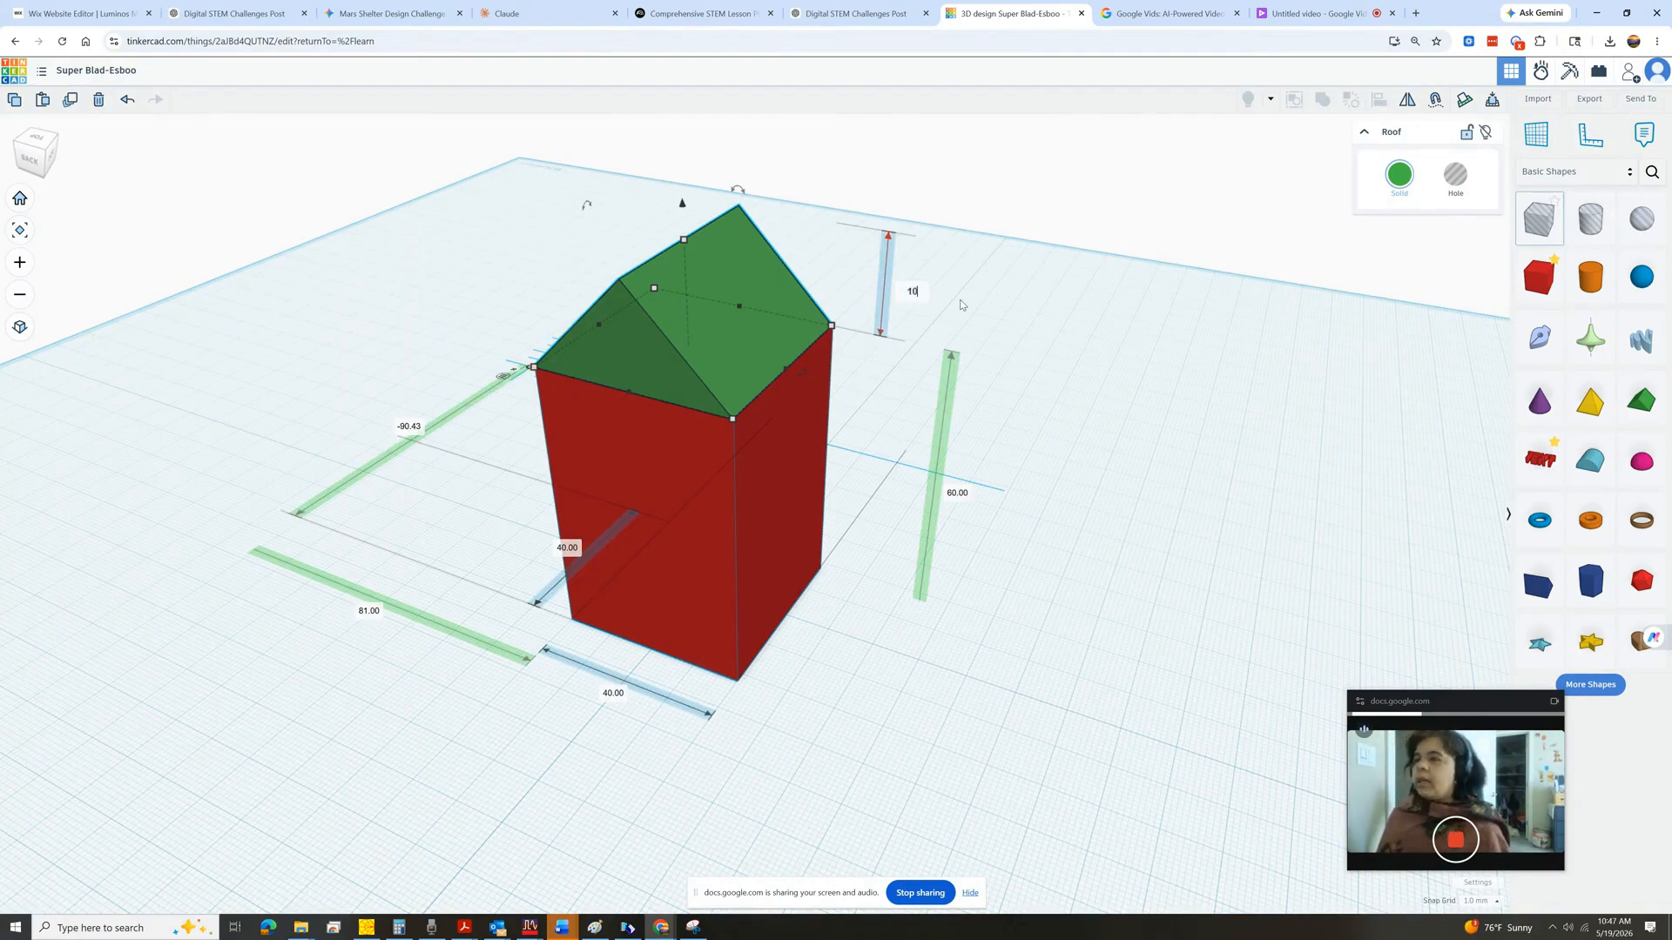
pyautogui.press('Return')
# Set the roof's height to 30 mm.
pyautogui.click(921, 319)
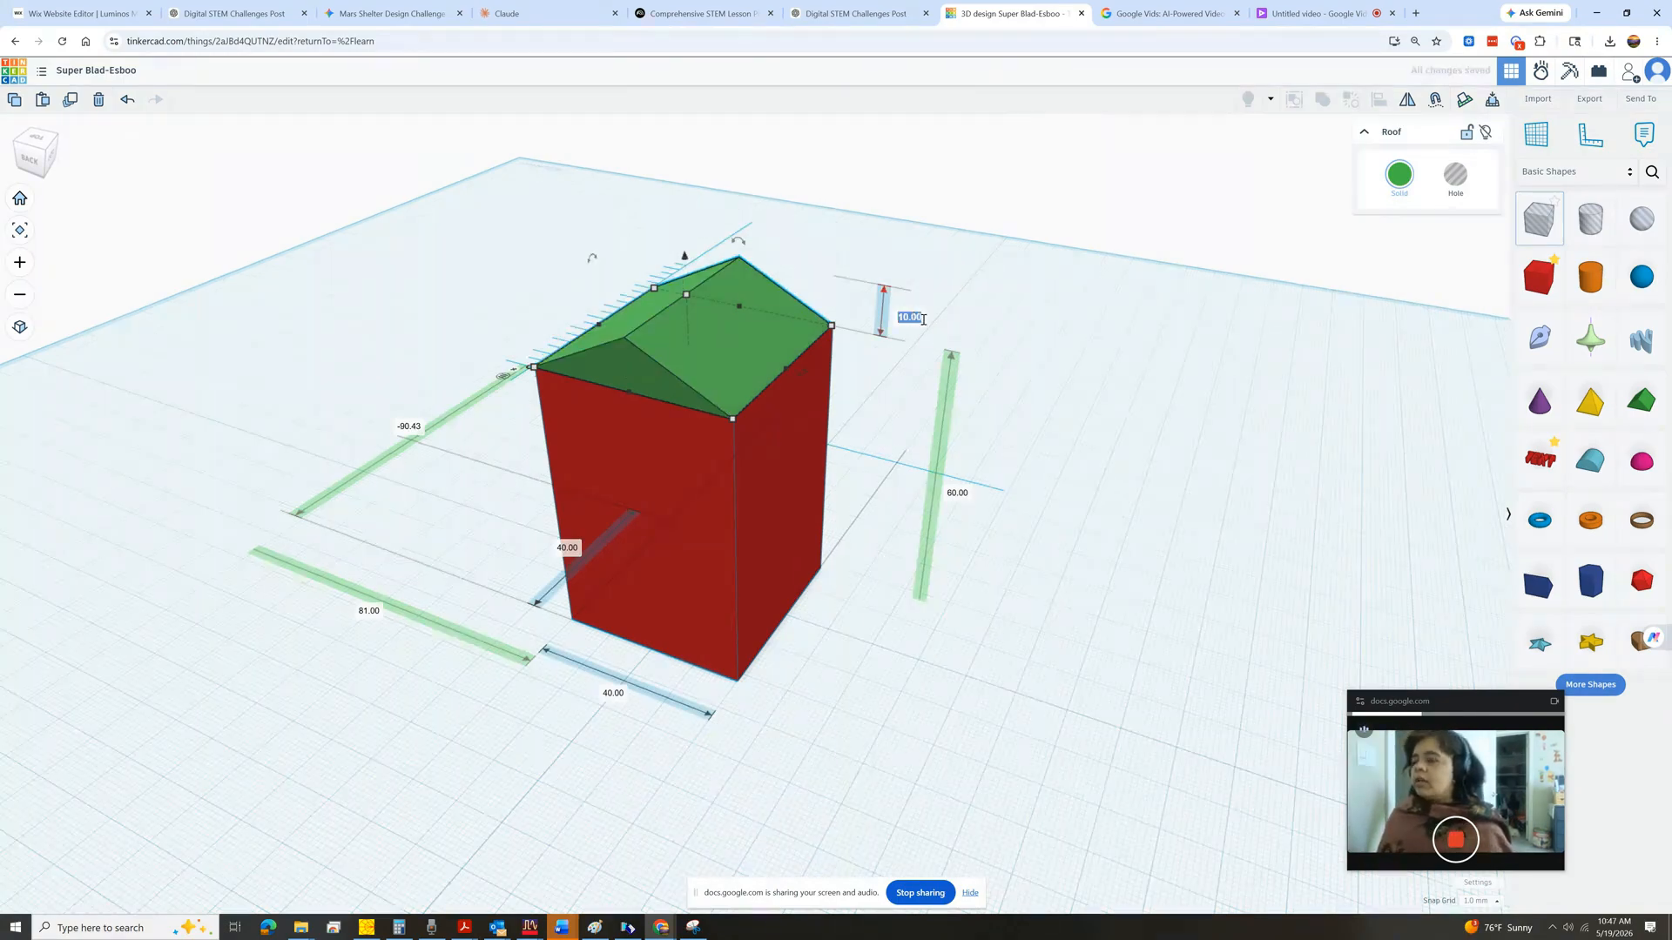
pyautogui.write('30')
pyautogui.press('Return')
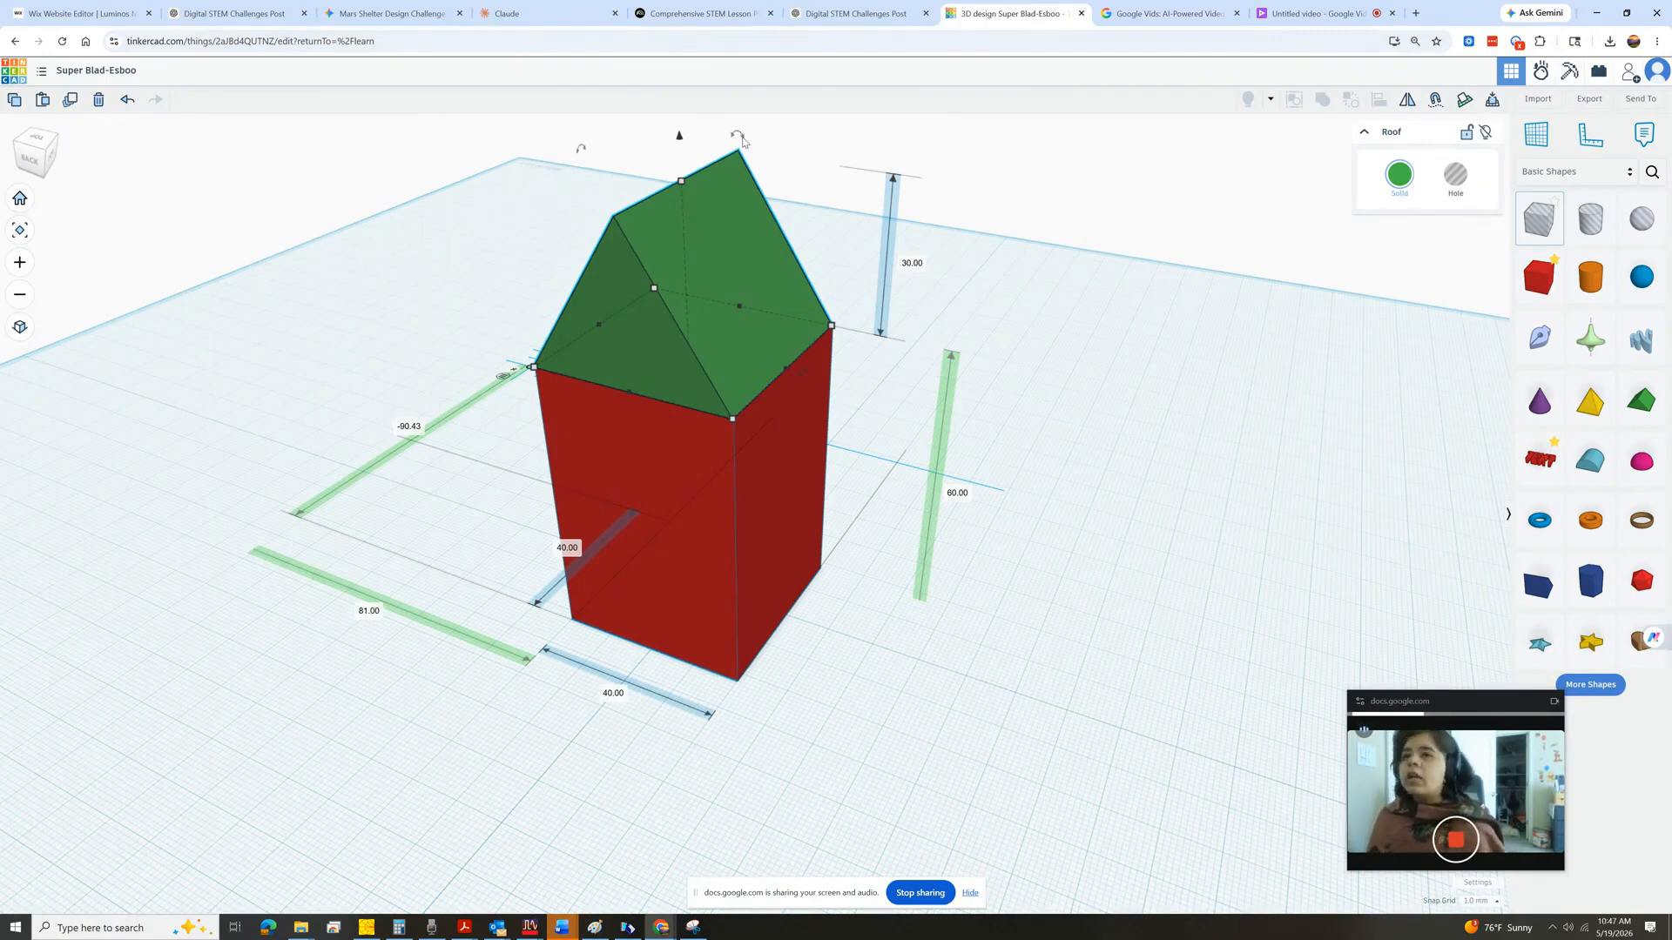
# Change the box's colour to dark blue.
pyautogui.click(1033, 206)
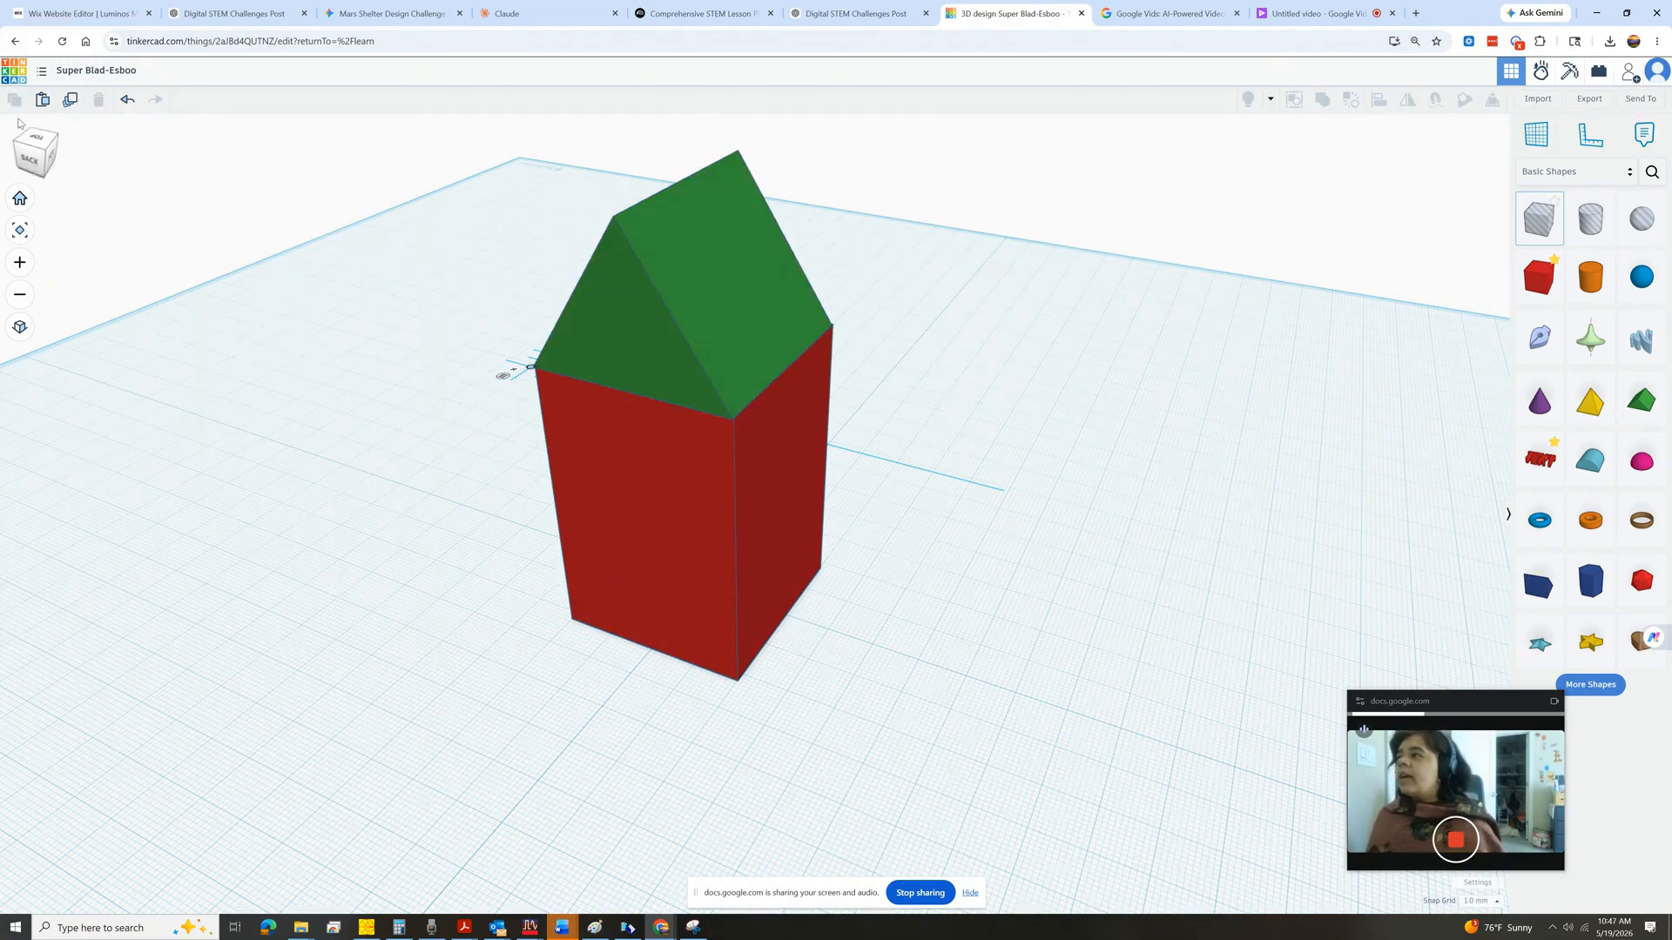
pyautogui.click(43, 157)
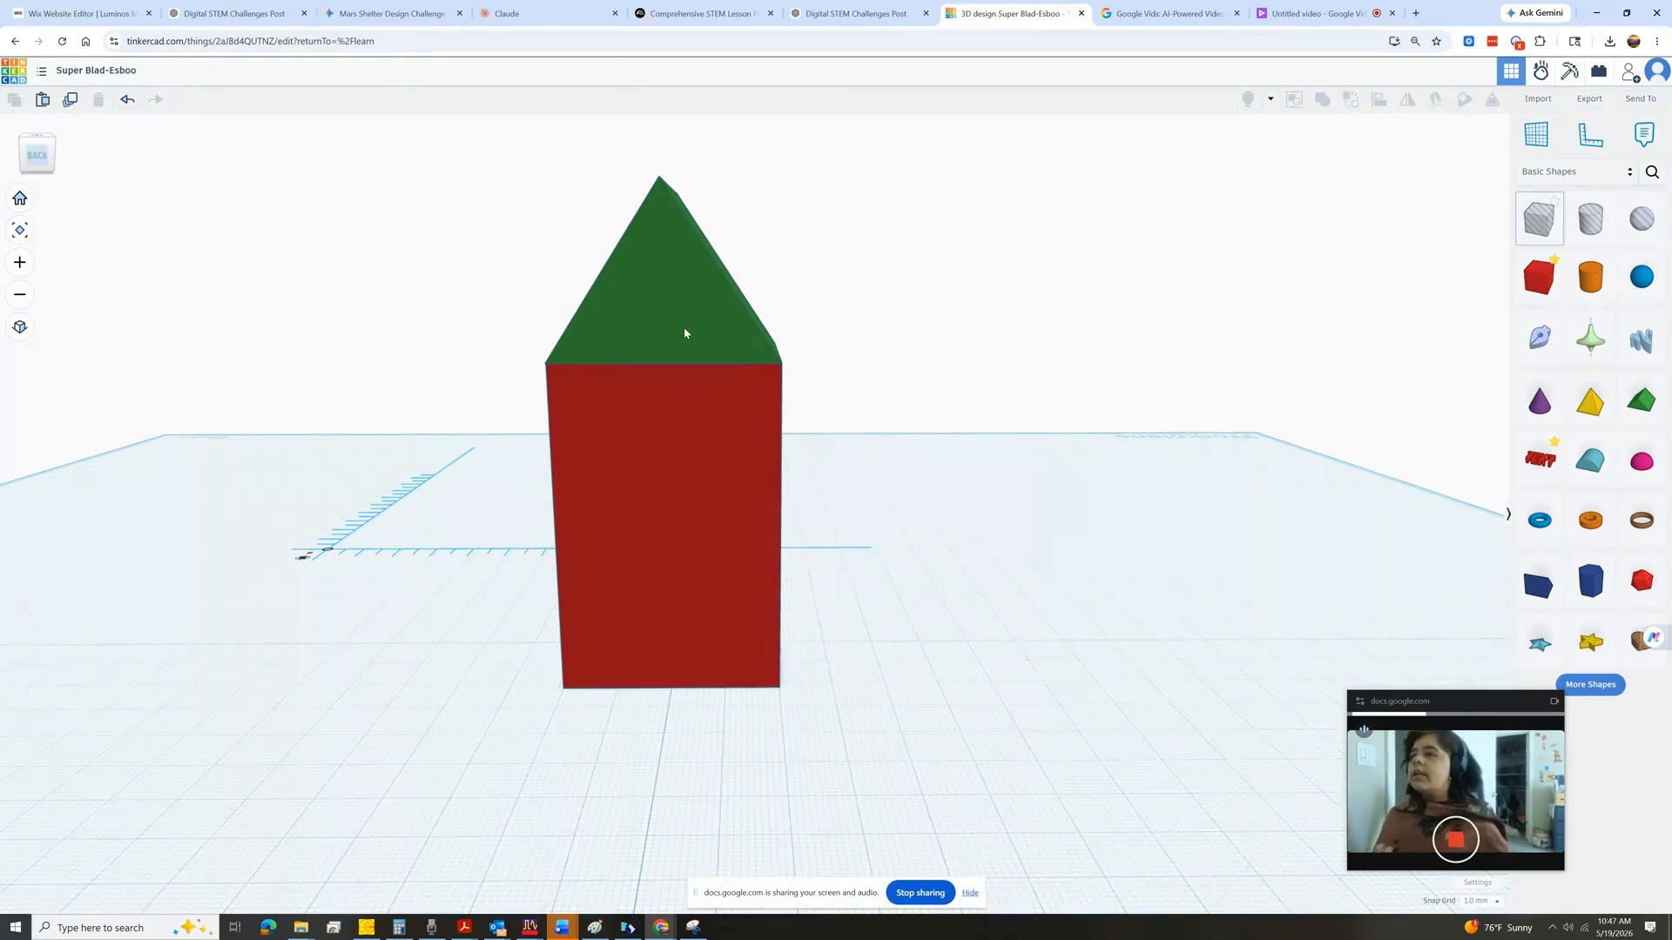
pyautogui.click(684, 433)
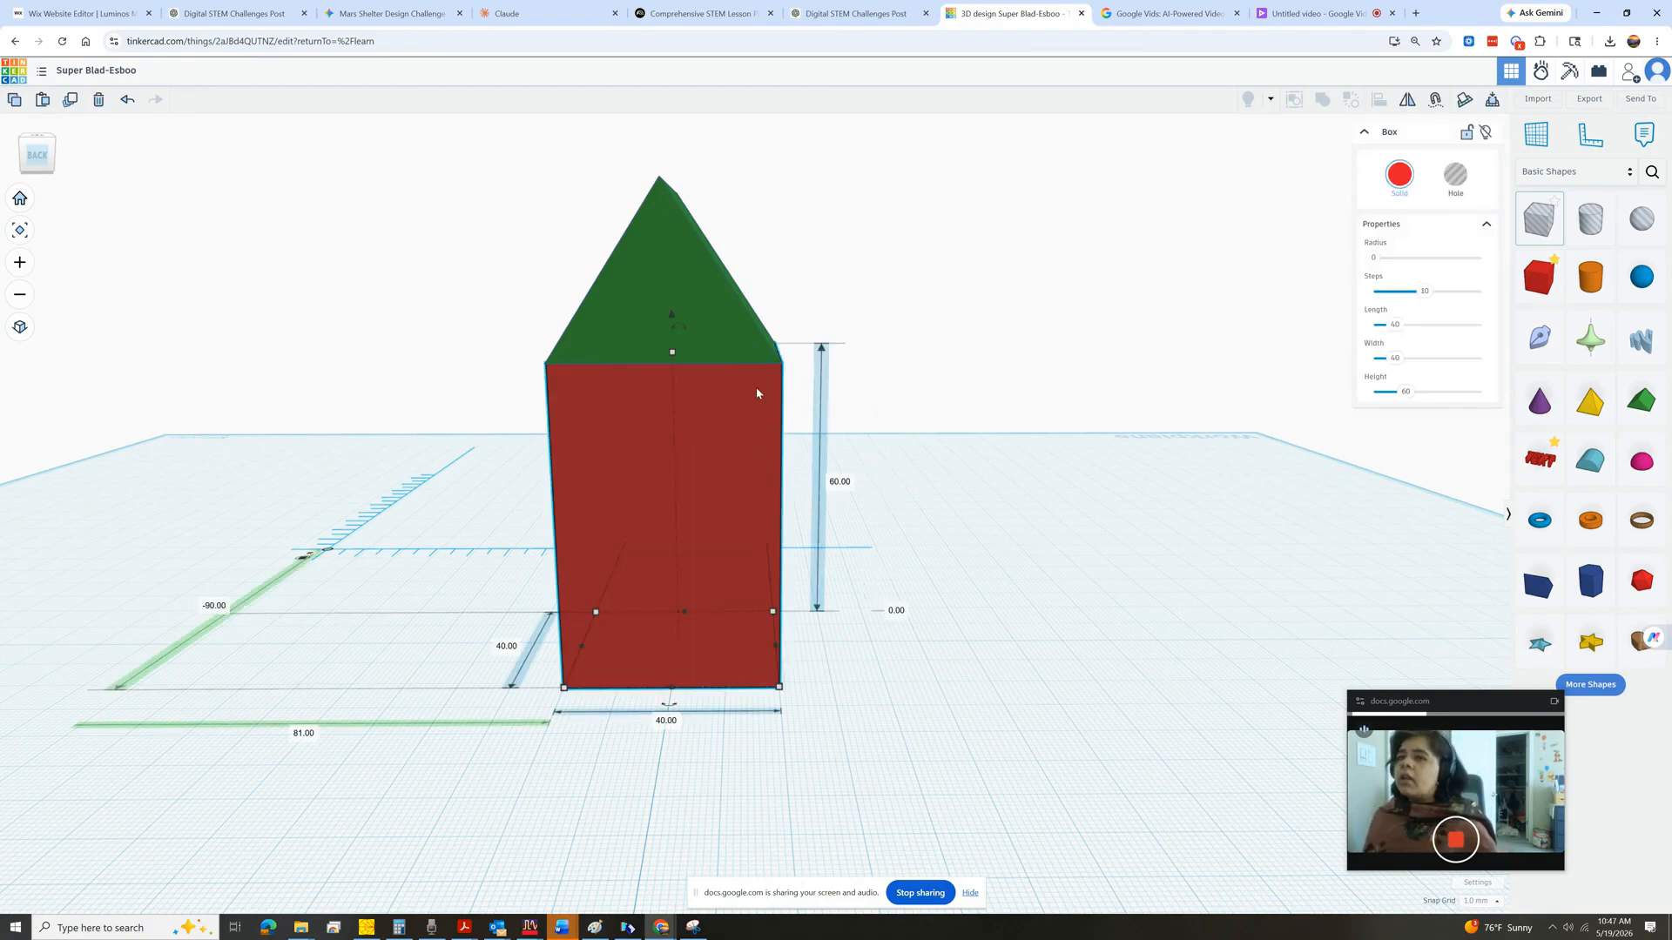
pyautogui.click(1399, 174)
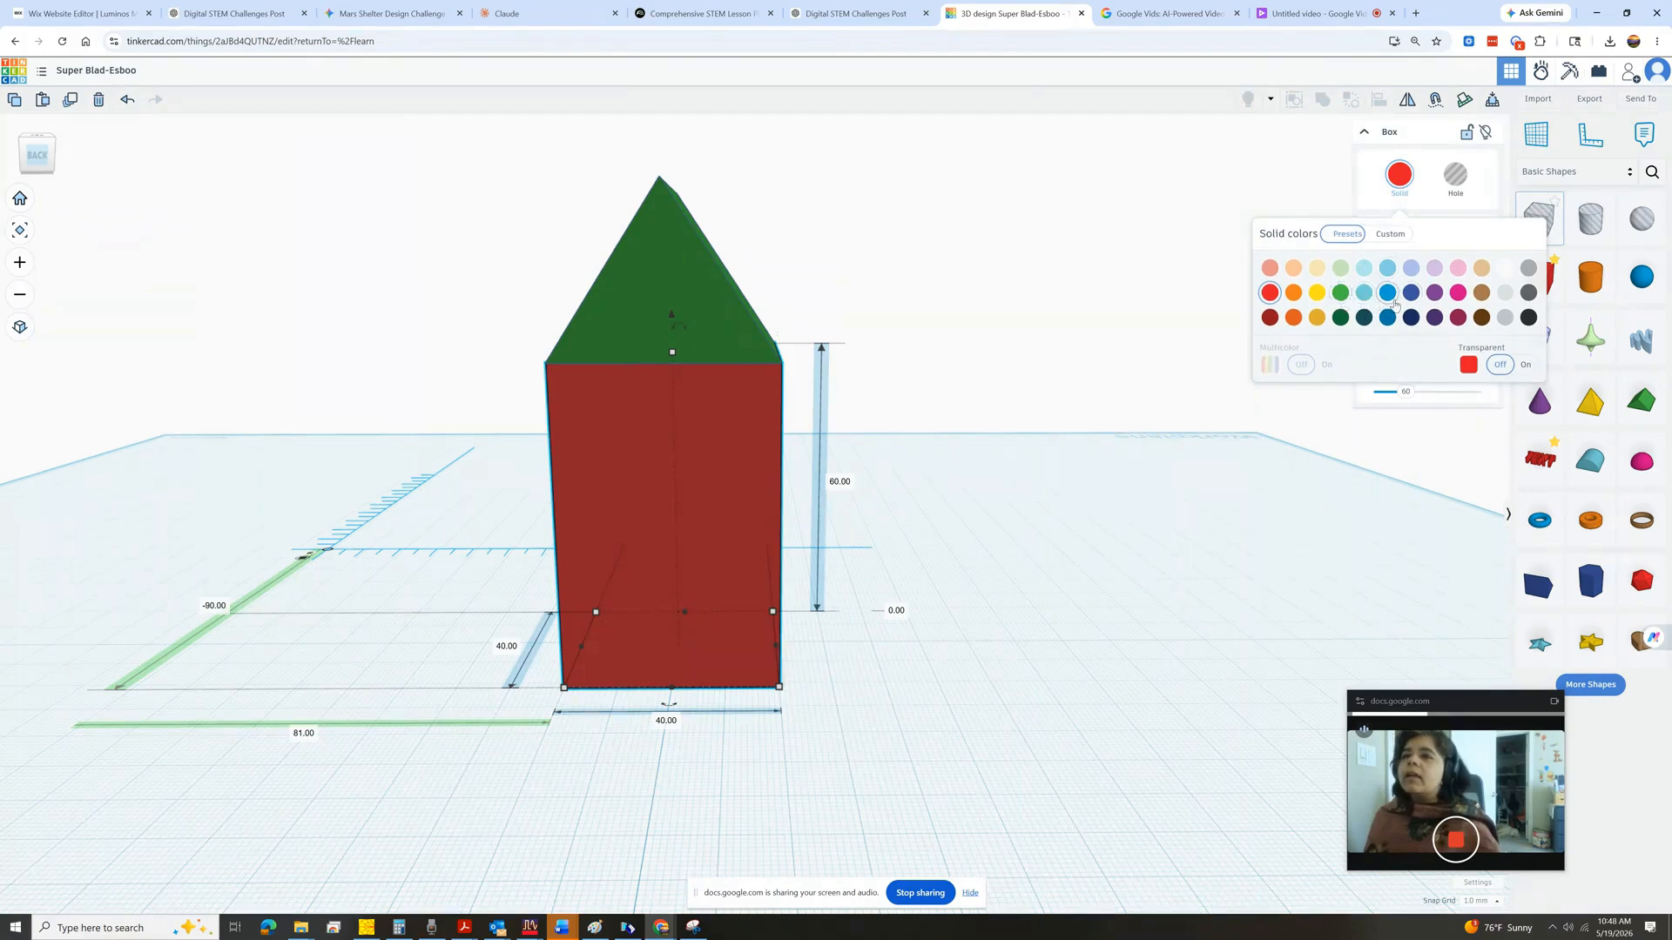
pyautogui.click(1410, 295)
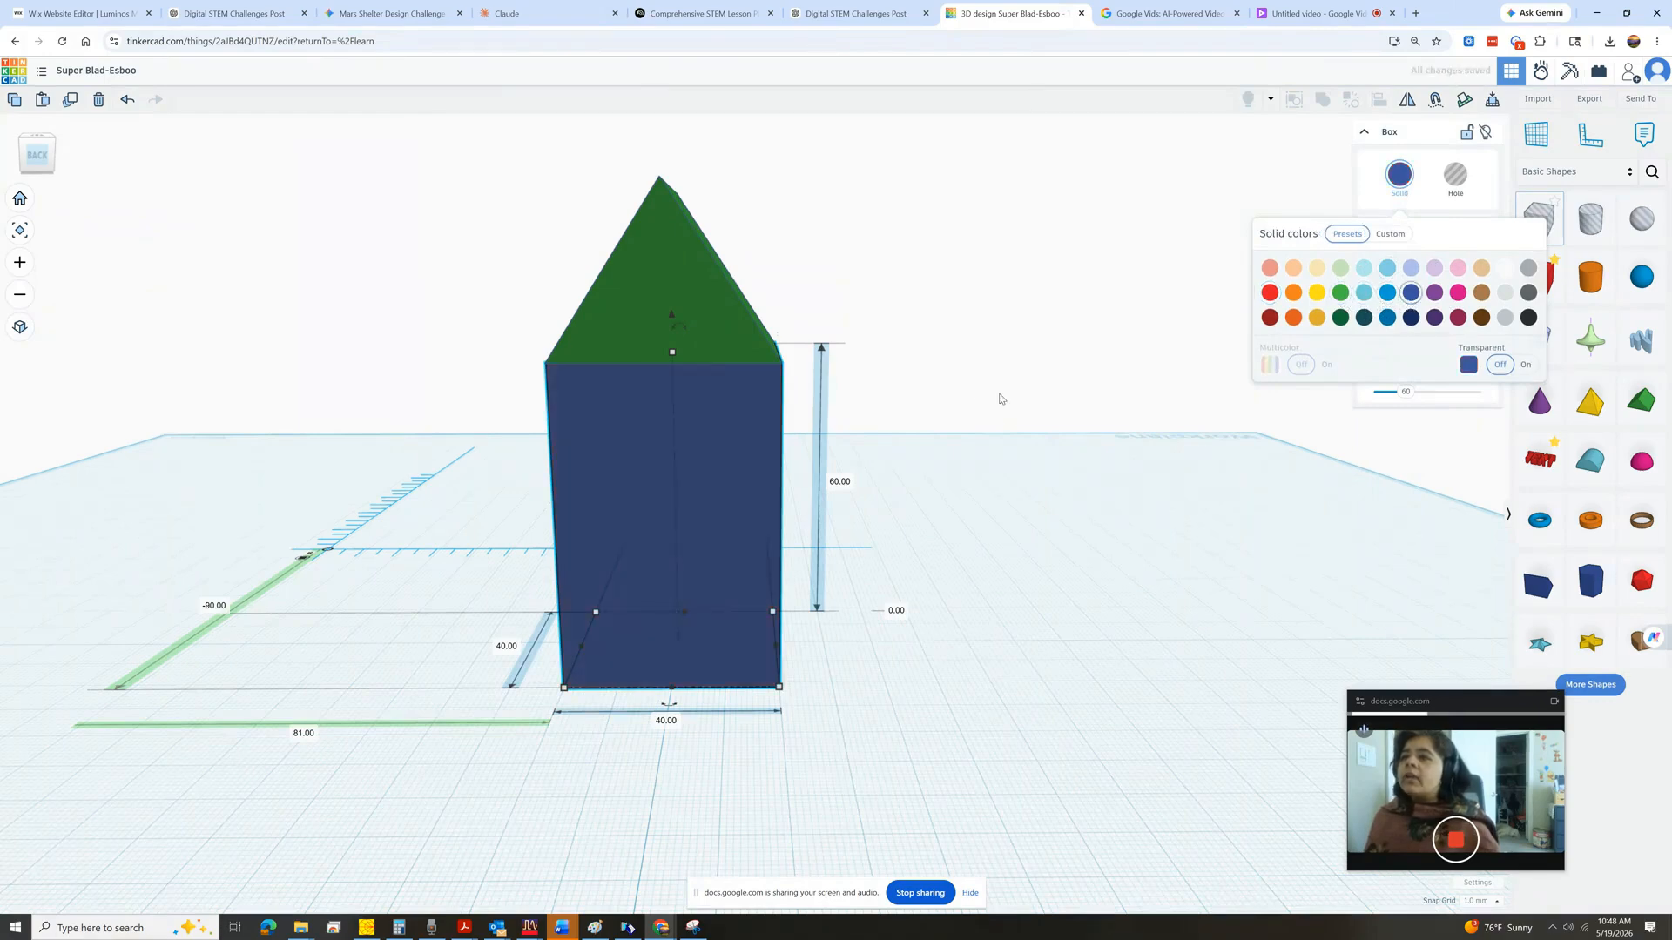
pyautogui.click(1523, 366)
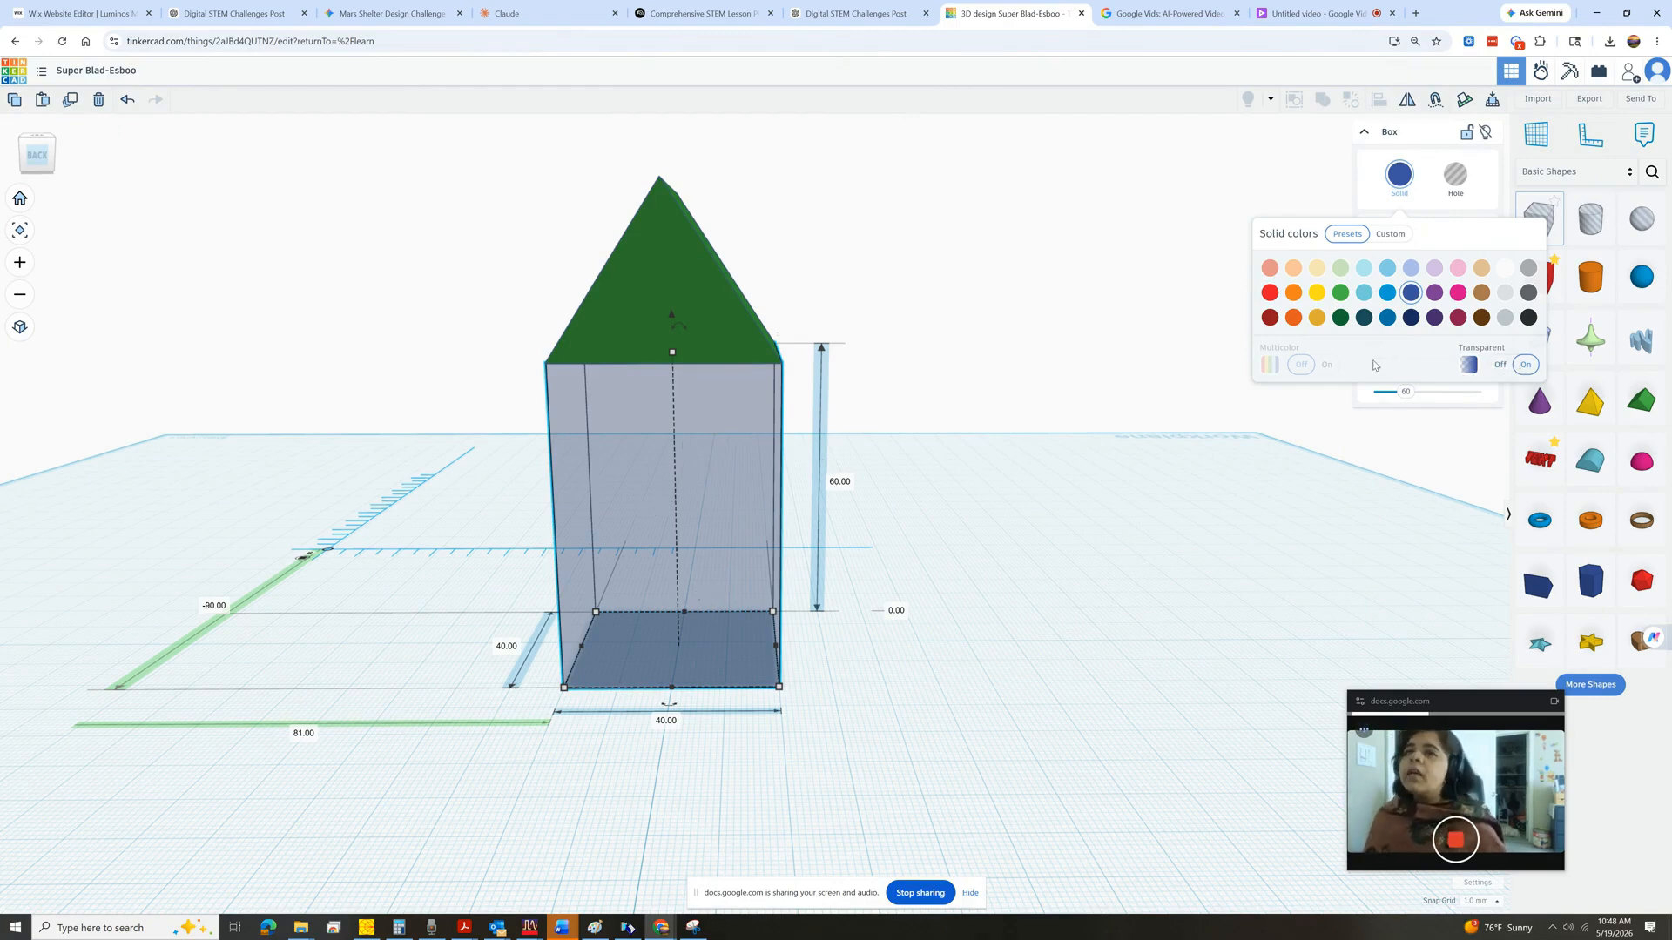
pyautogui.click(1507, 367)
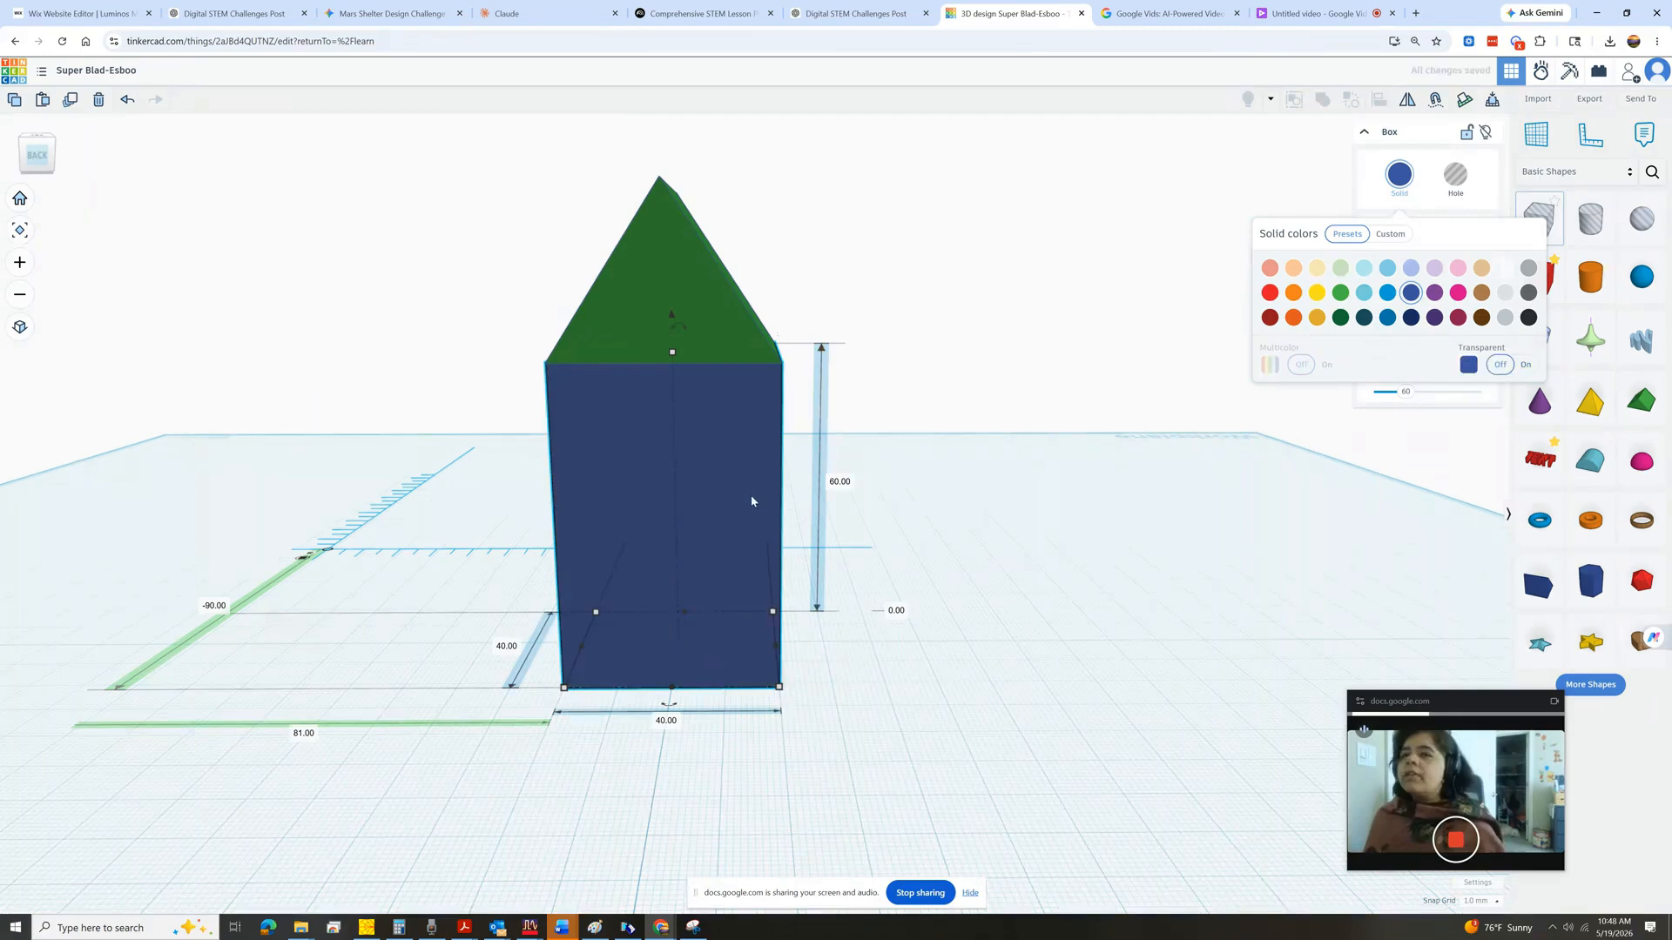
pyautogui.click(683, 293)
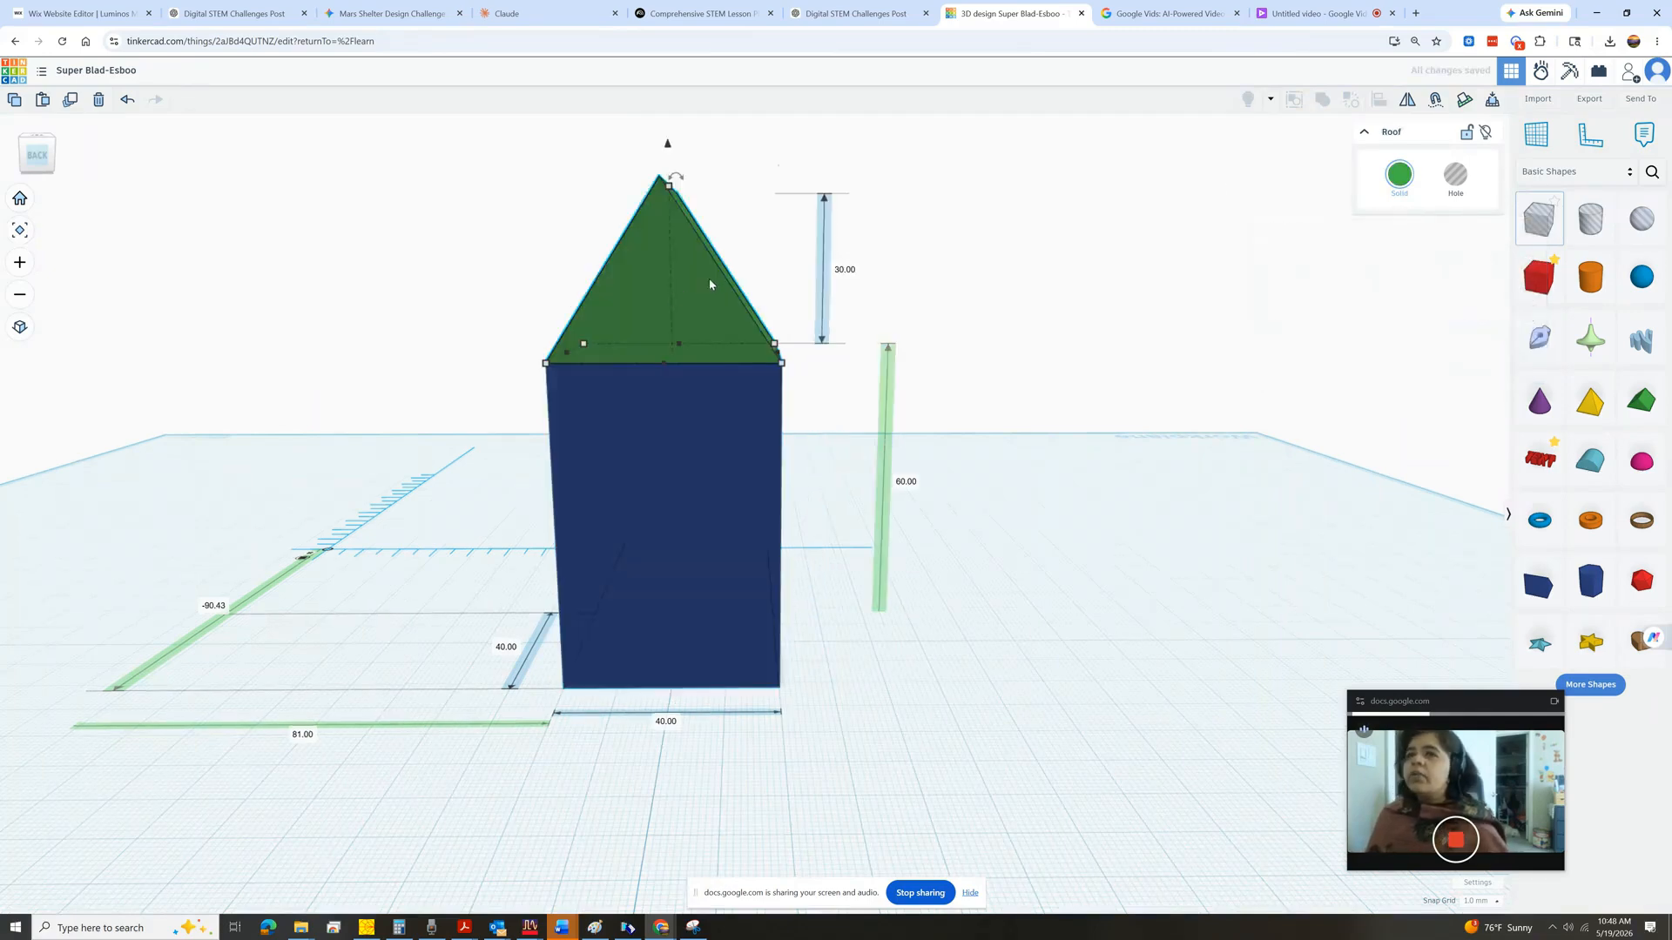
pyautogui.click(1396, 194)
pyautogui.click(1390, 234)
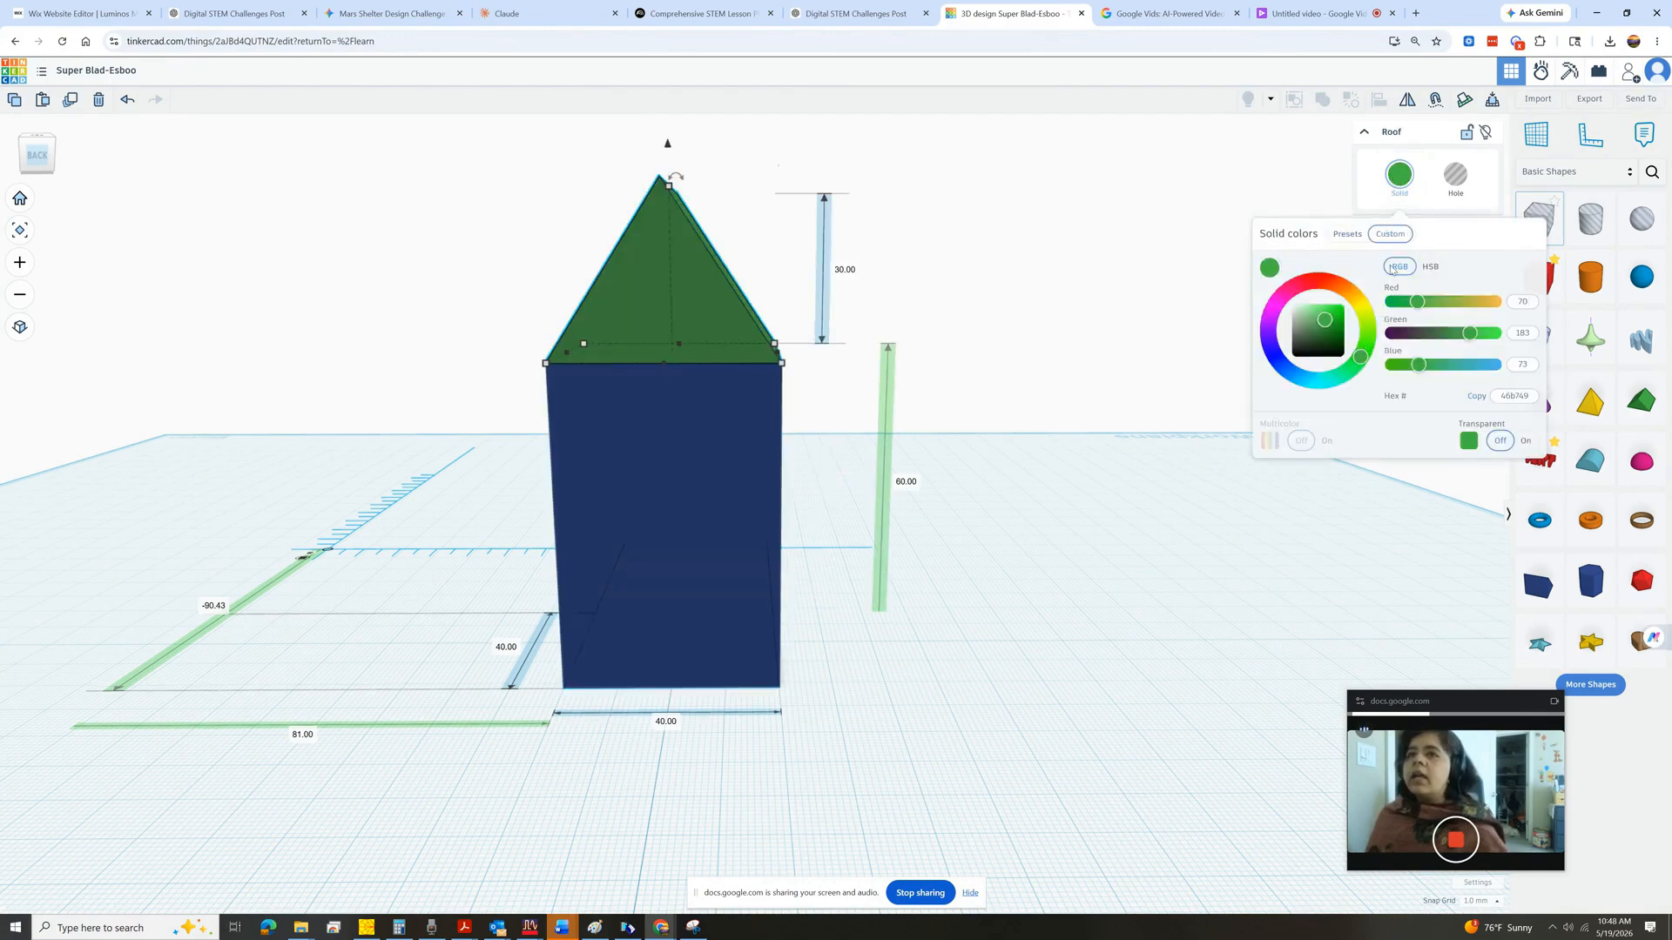
pyautogui.click(1347, 234)
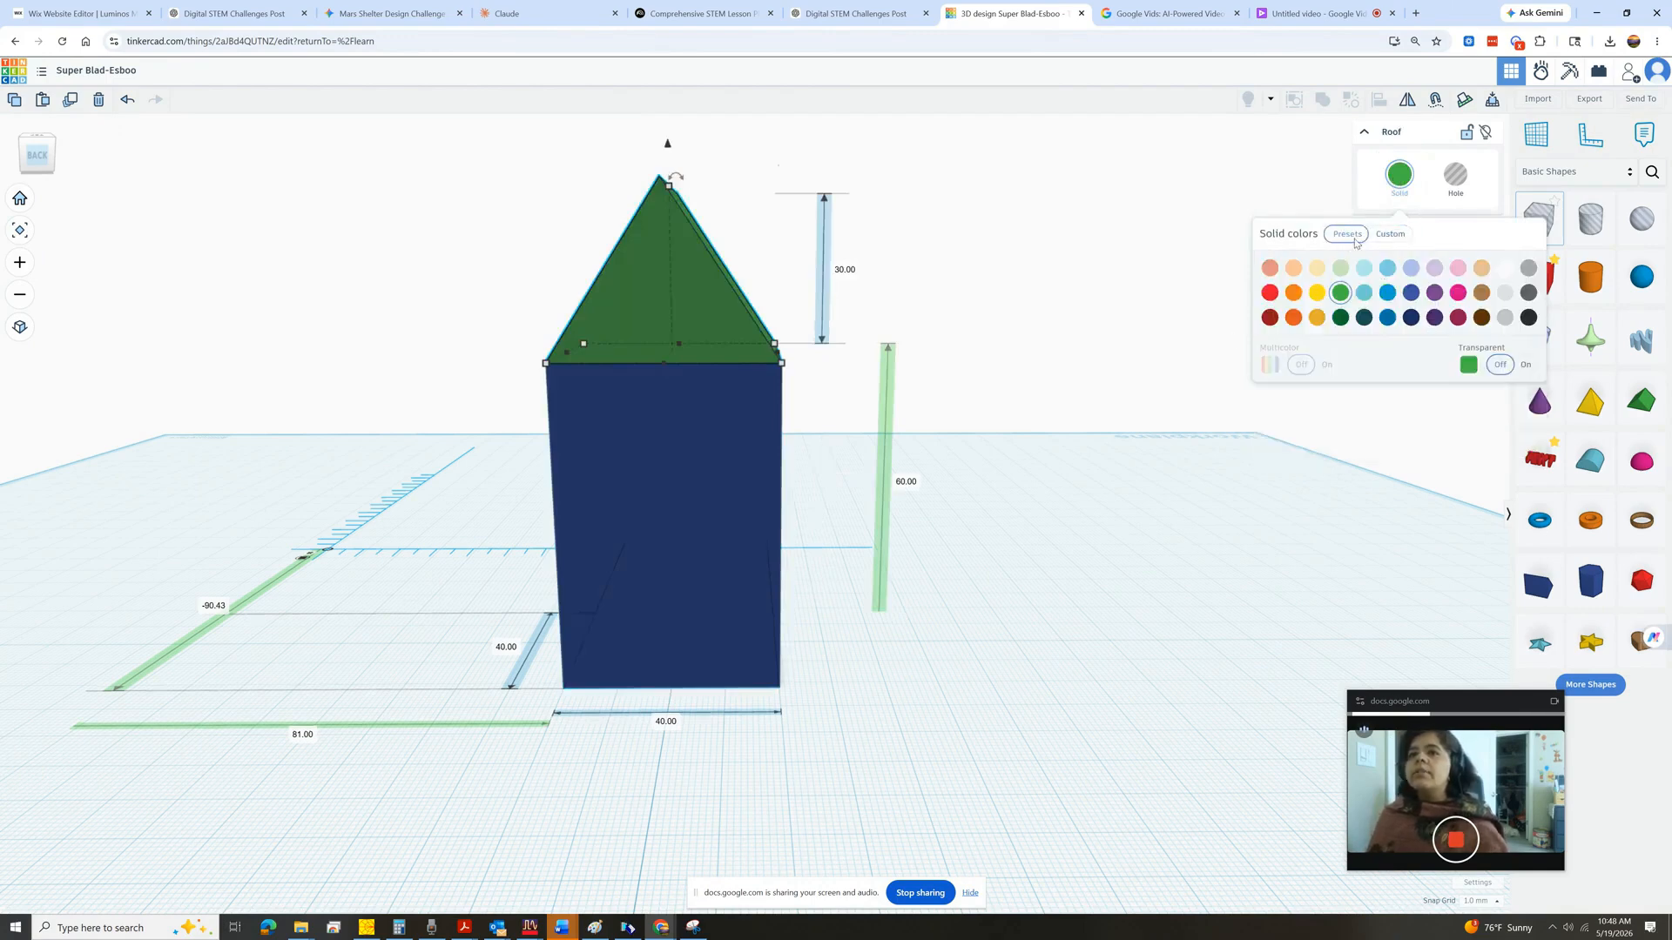
pyautogui.click(975, 222)
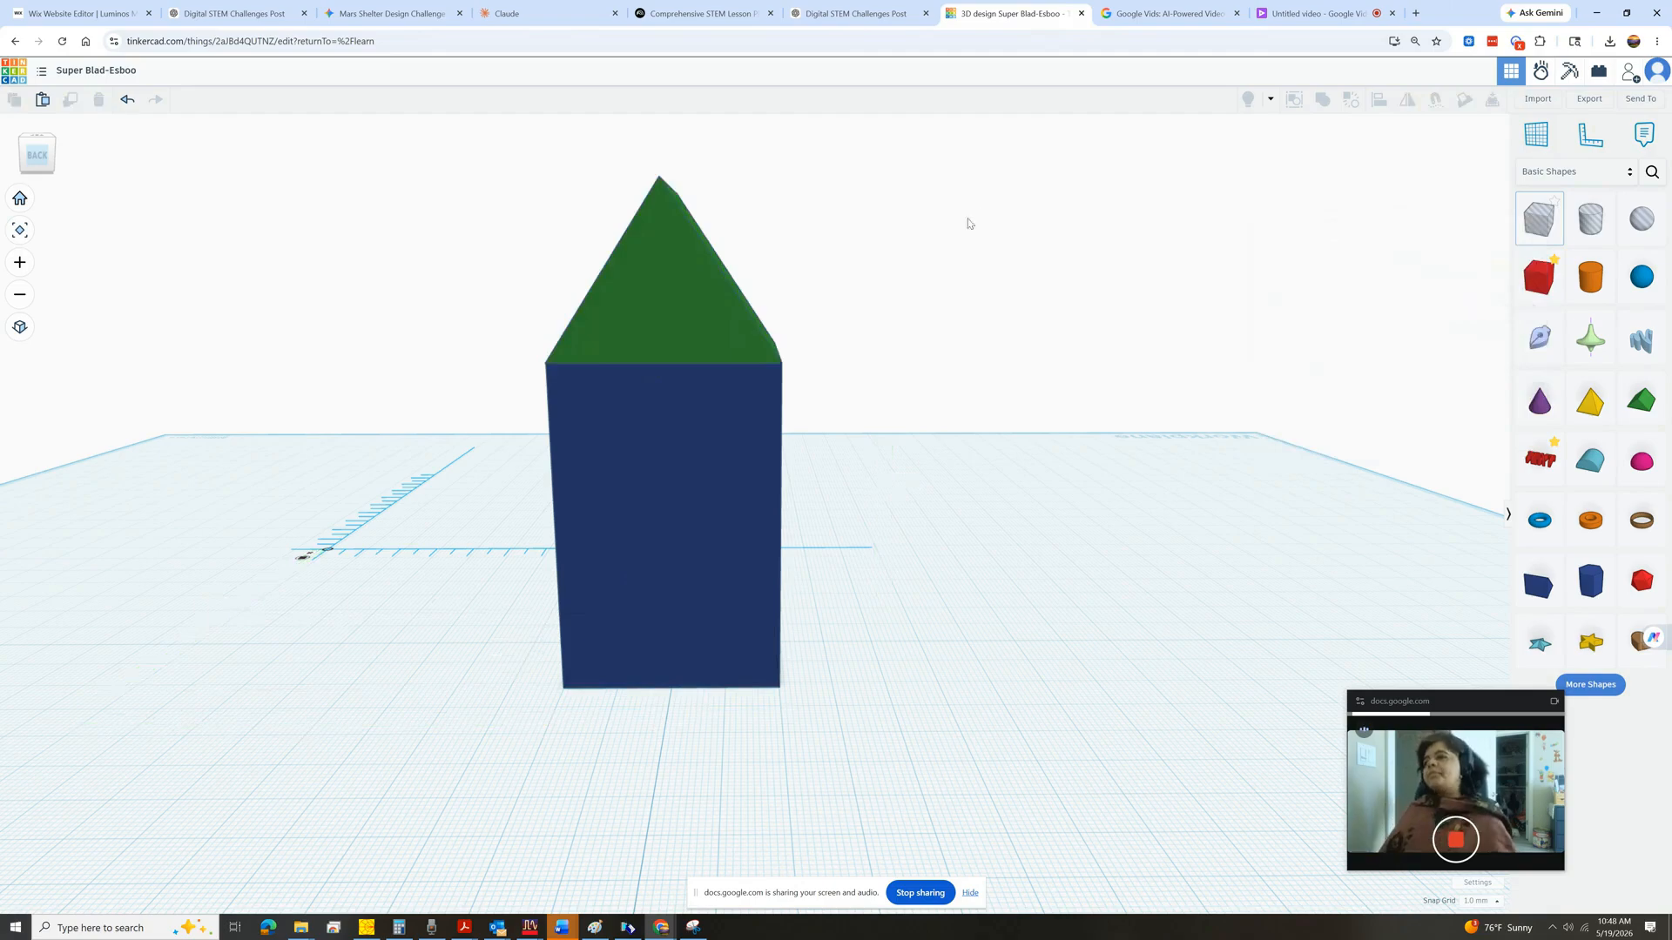
# Search the community shapes for door and place the Country Door with Window at the front of the box.
pyautogui.moveTo(40, 155)
pyautogui.mouseDown()
pyautogui.moveTo(9, 164)
pyautogui.moveTo(47, 160)
pyautogui.mouseUp()
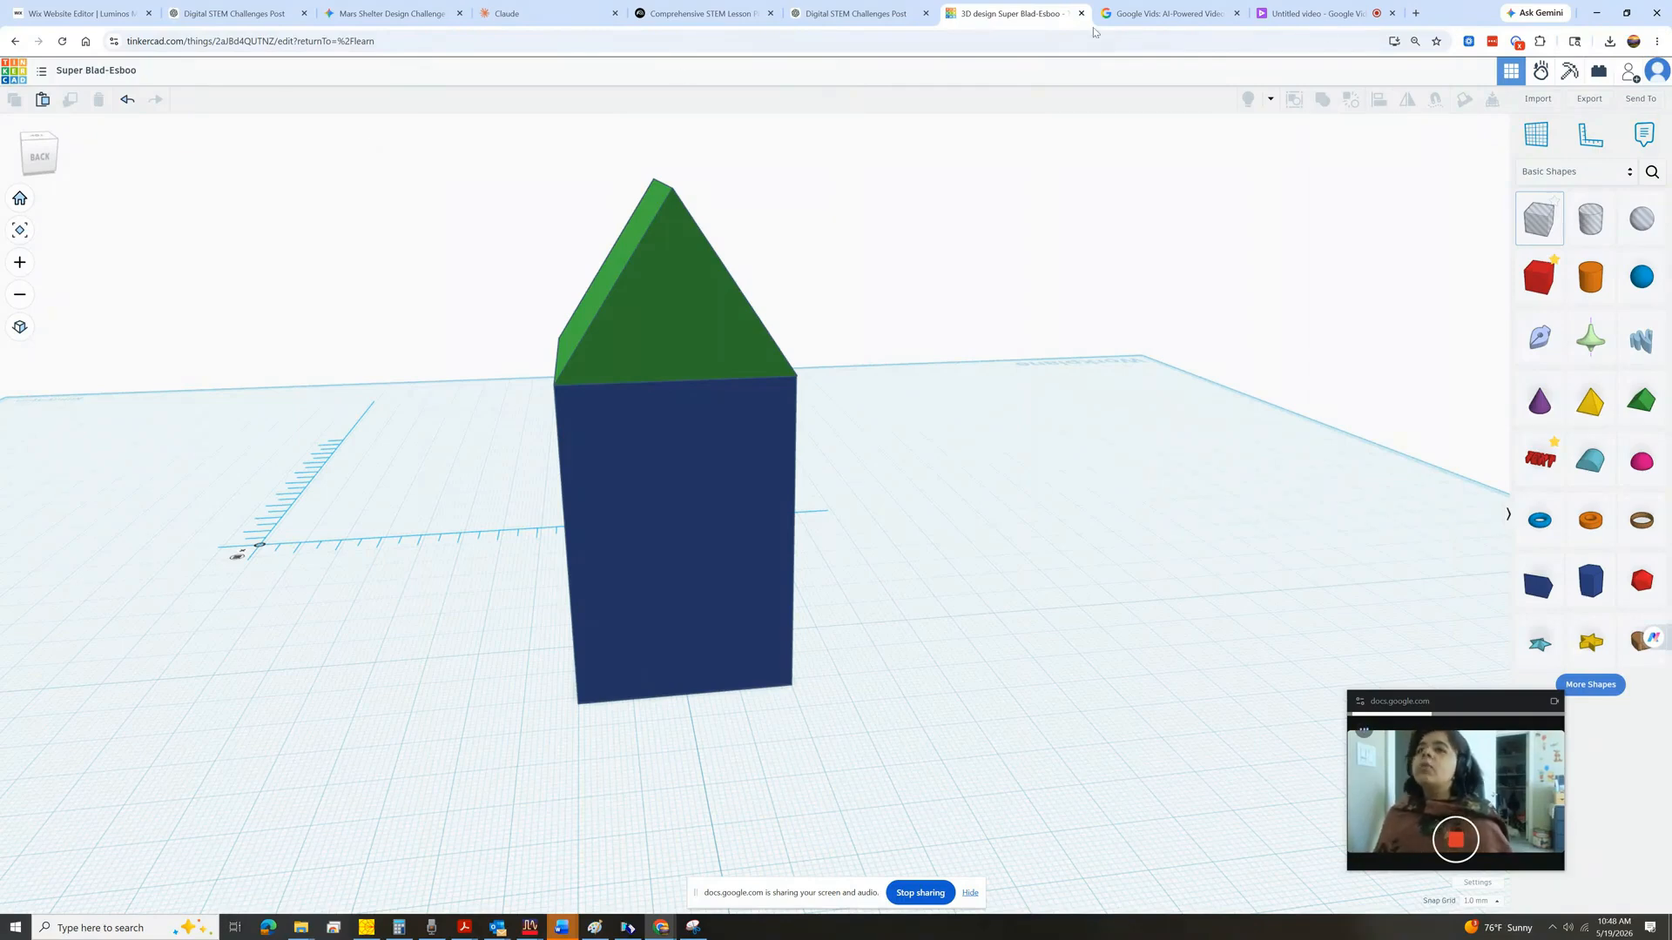
pyautogui.click(1652, 171)
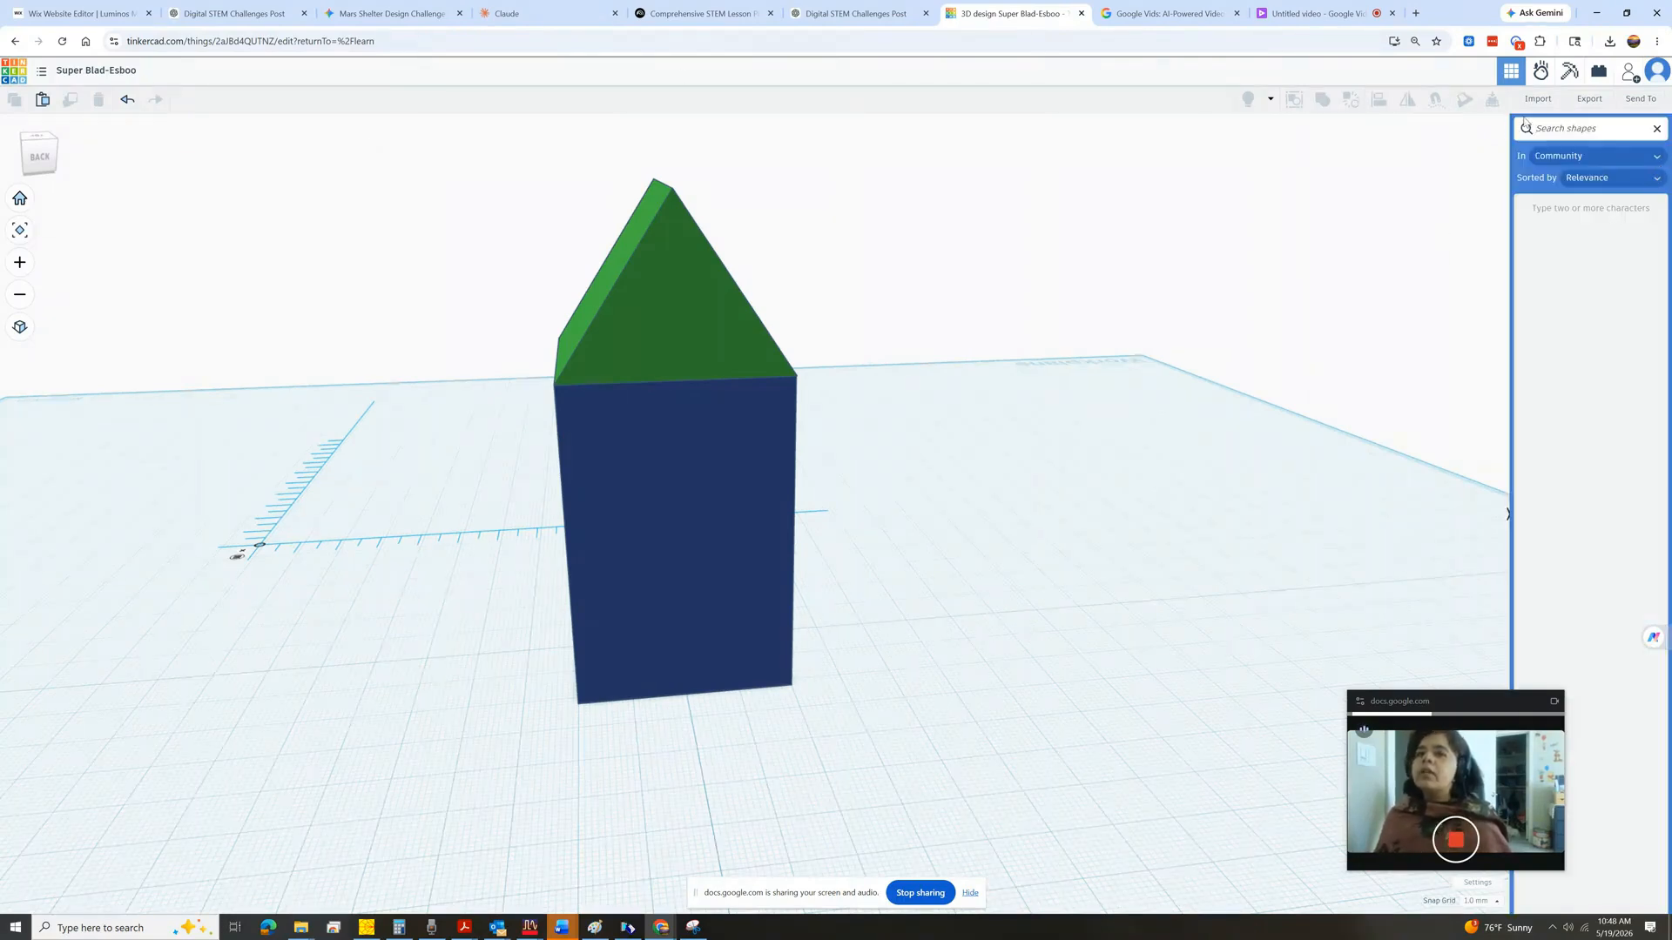
pyautogui.click(1552, 127)
pyautogui.write('doo')
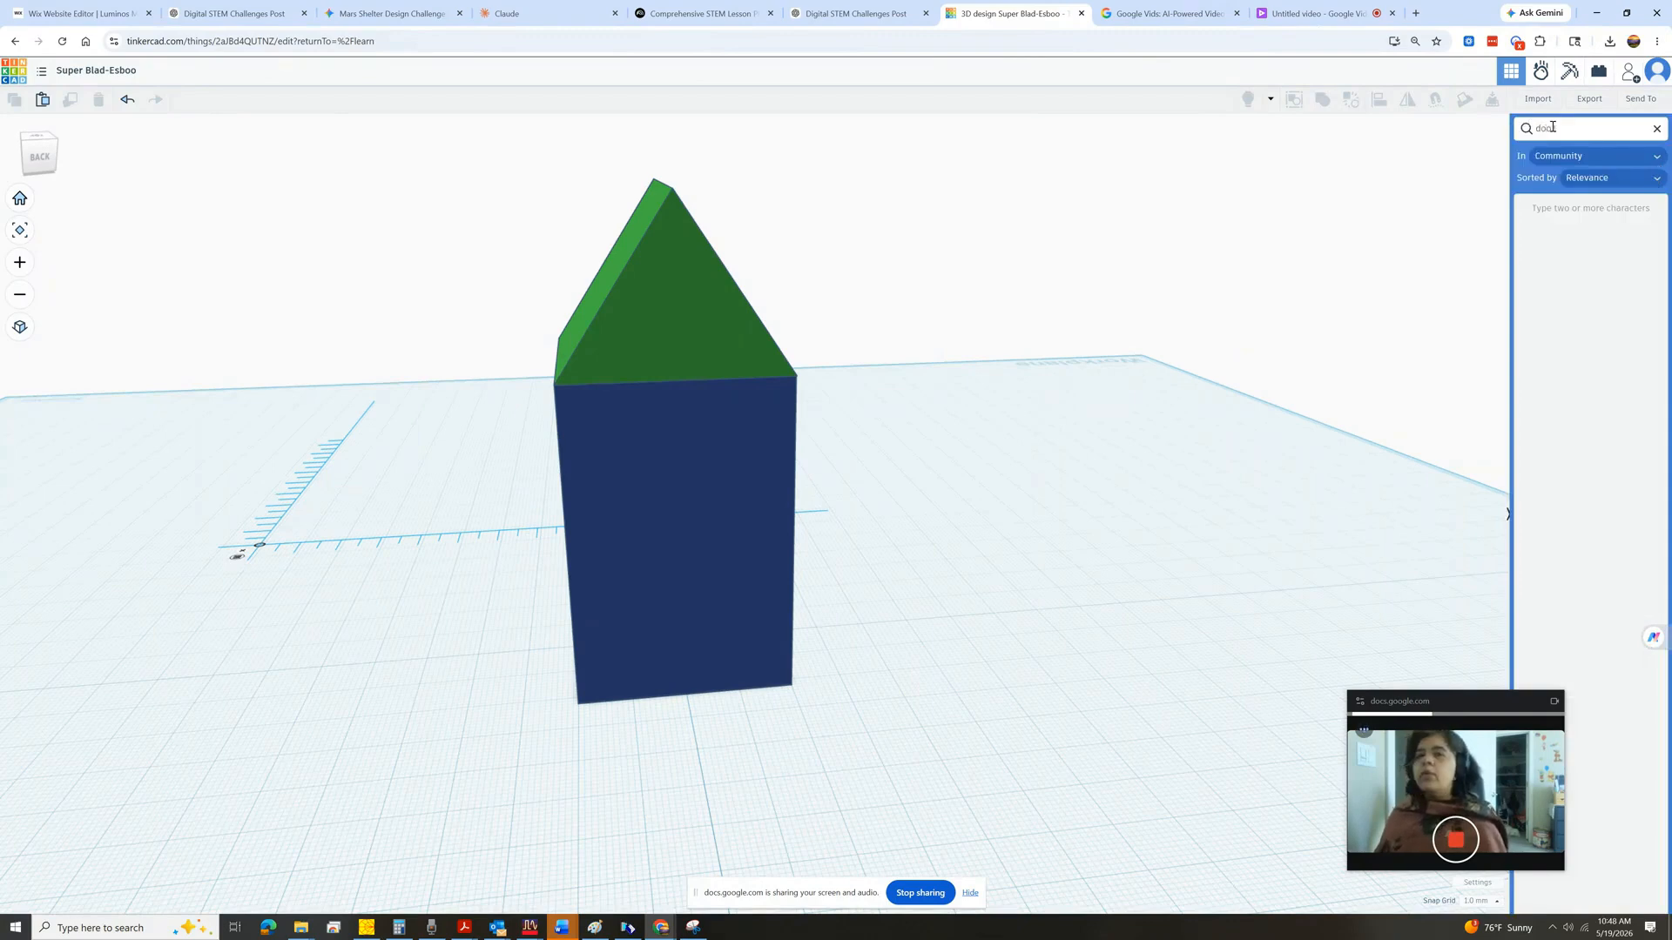
pyautogui.write('r')
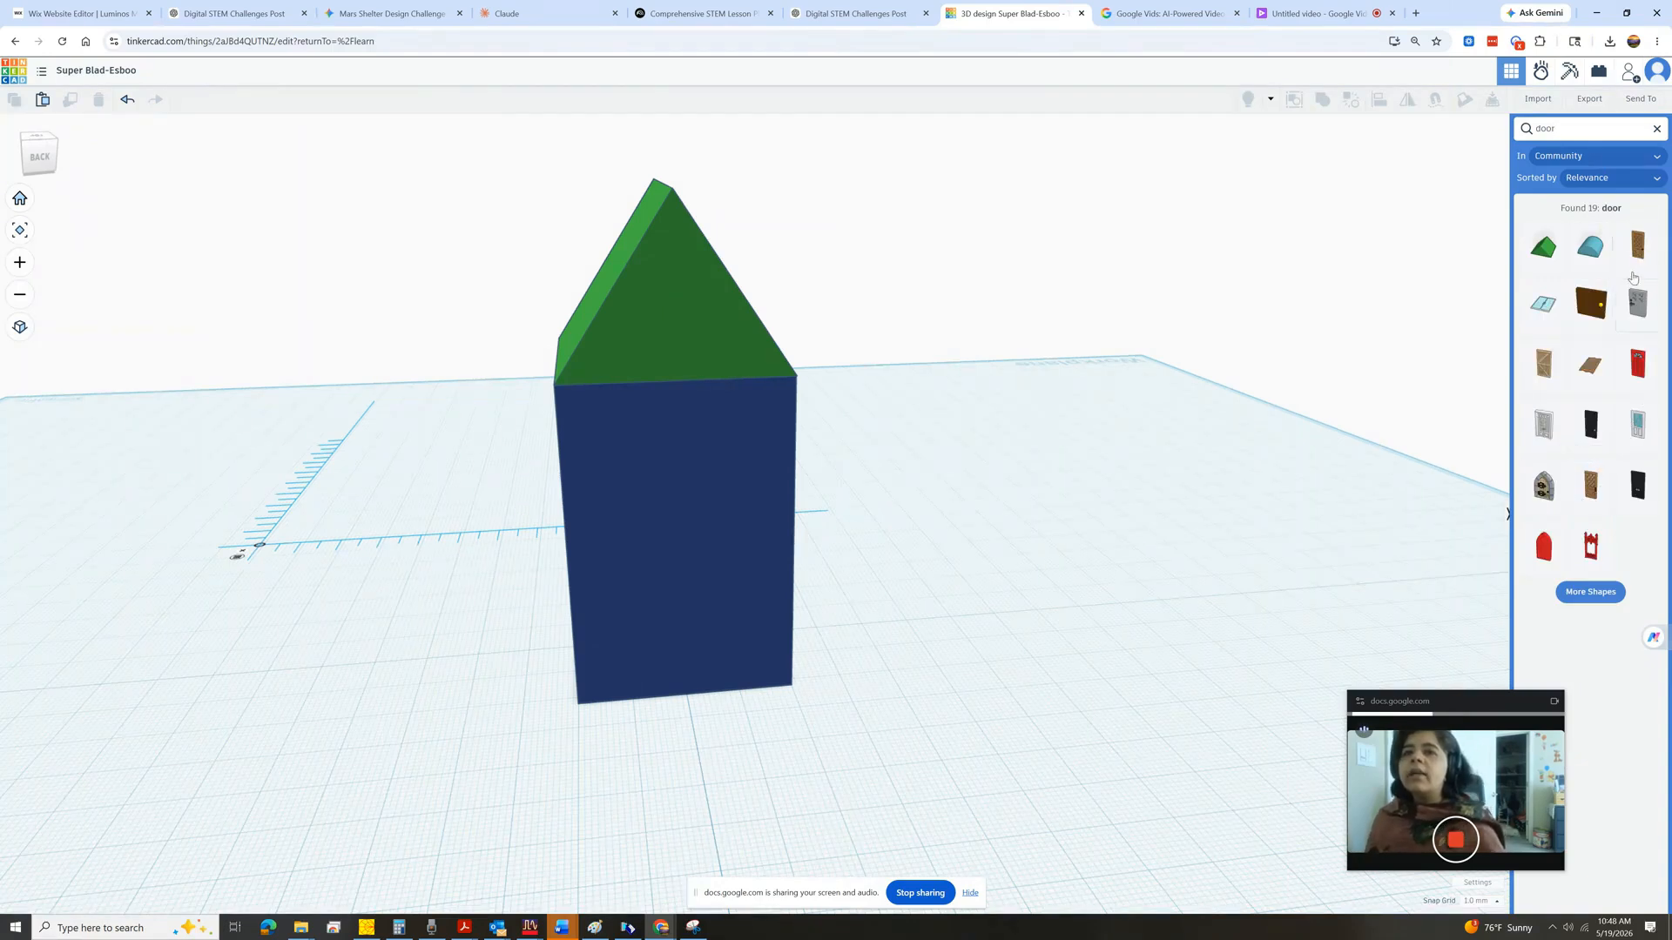
pyautogui.click(1590, 494)
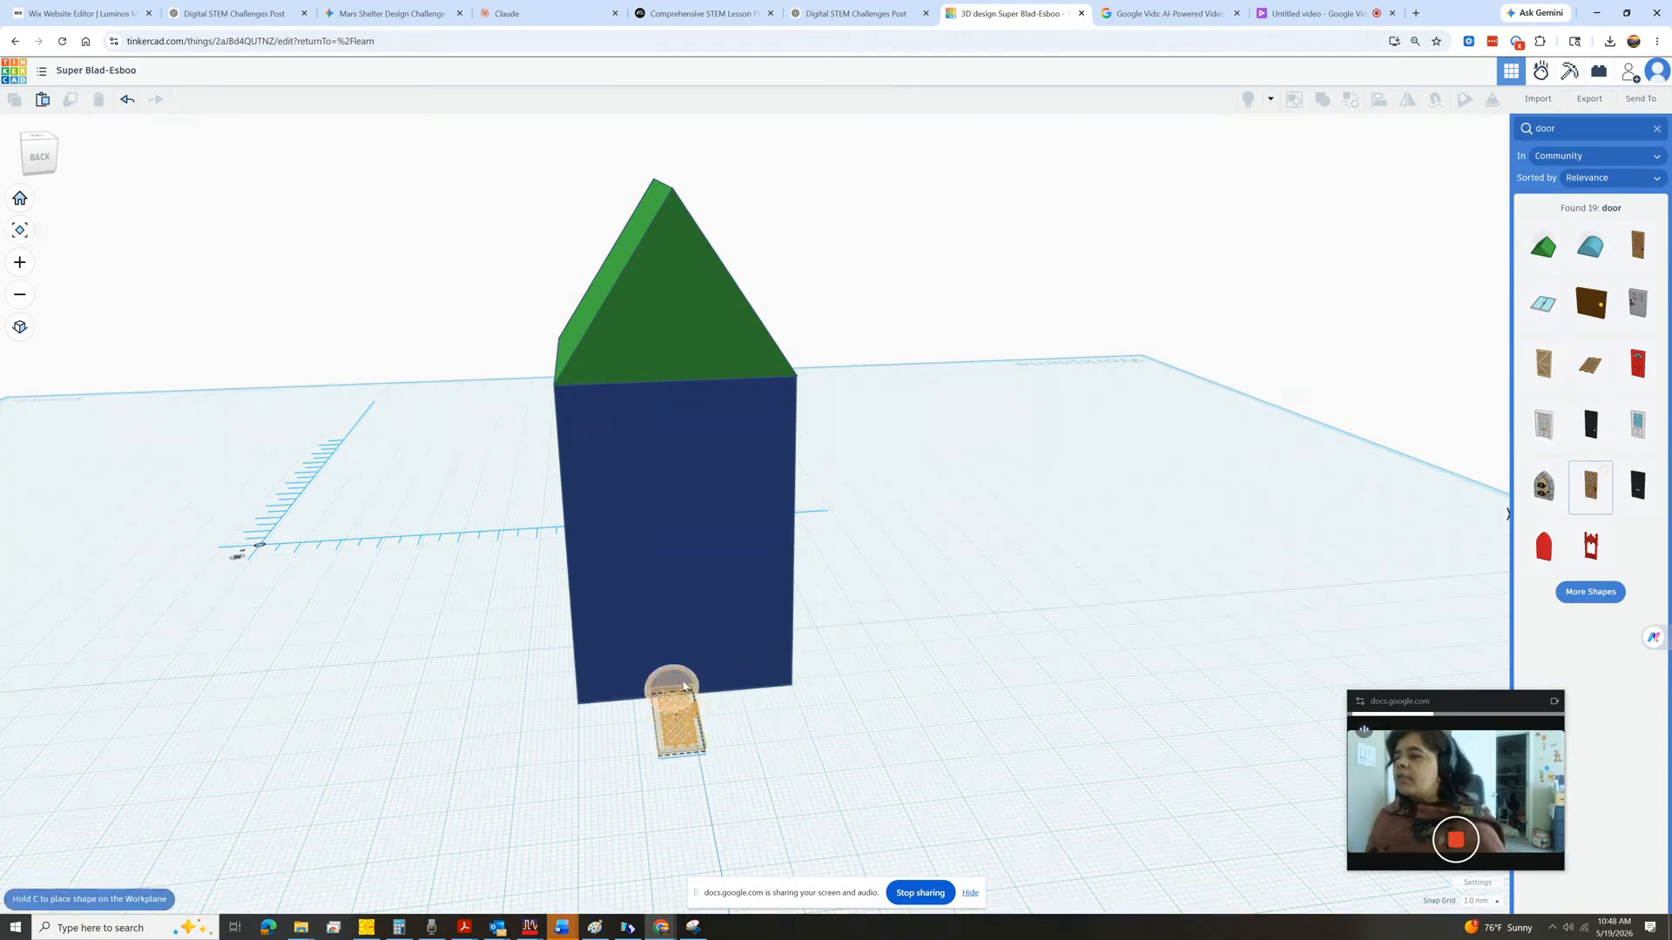
pyautogui.click(696, 700)
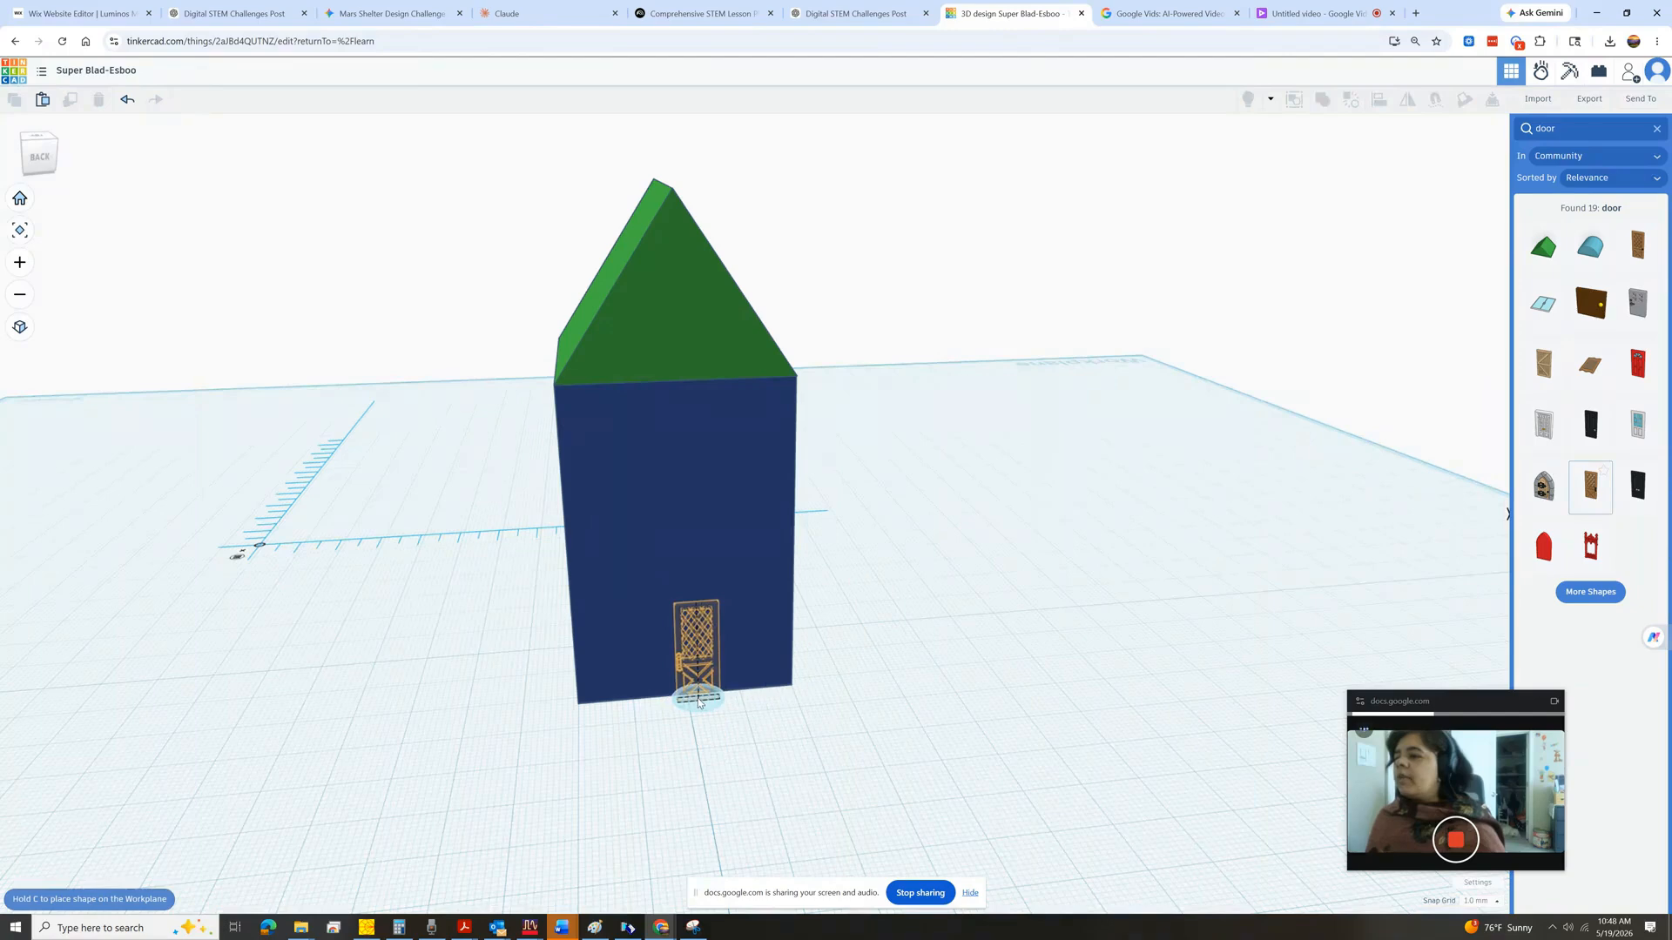
pyautogui.click(692, 702)
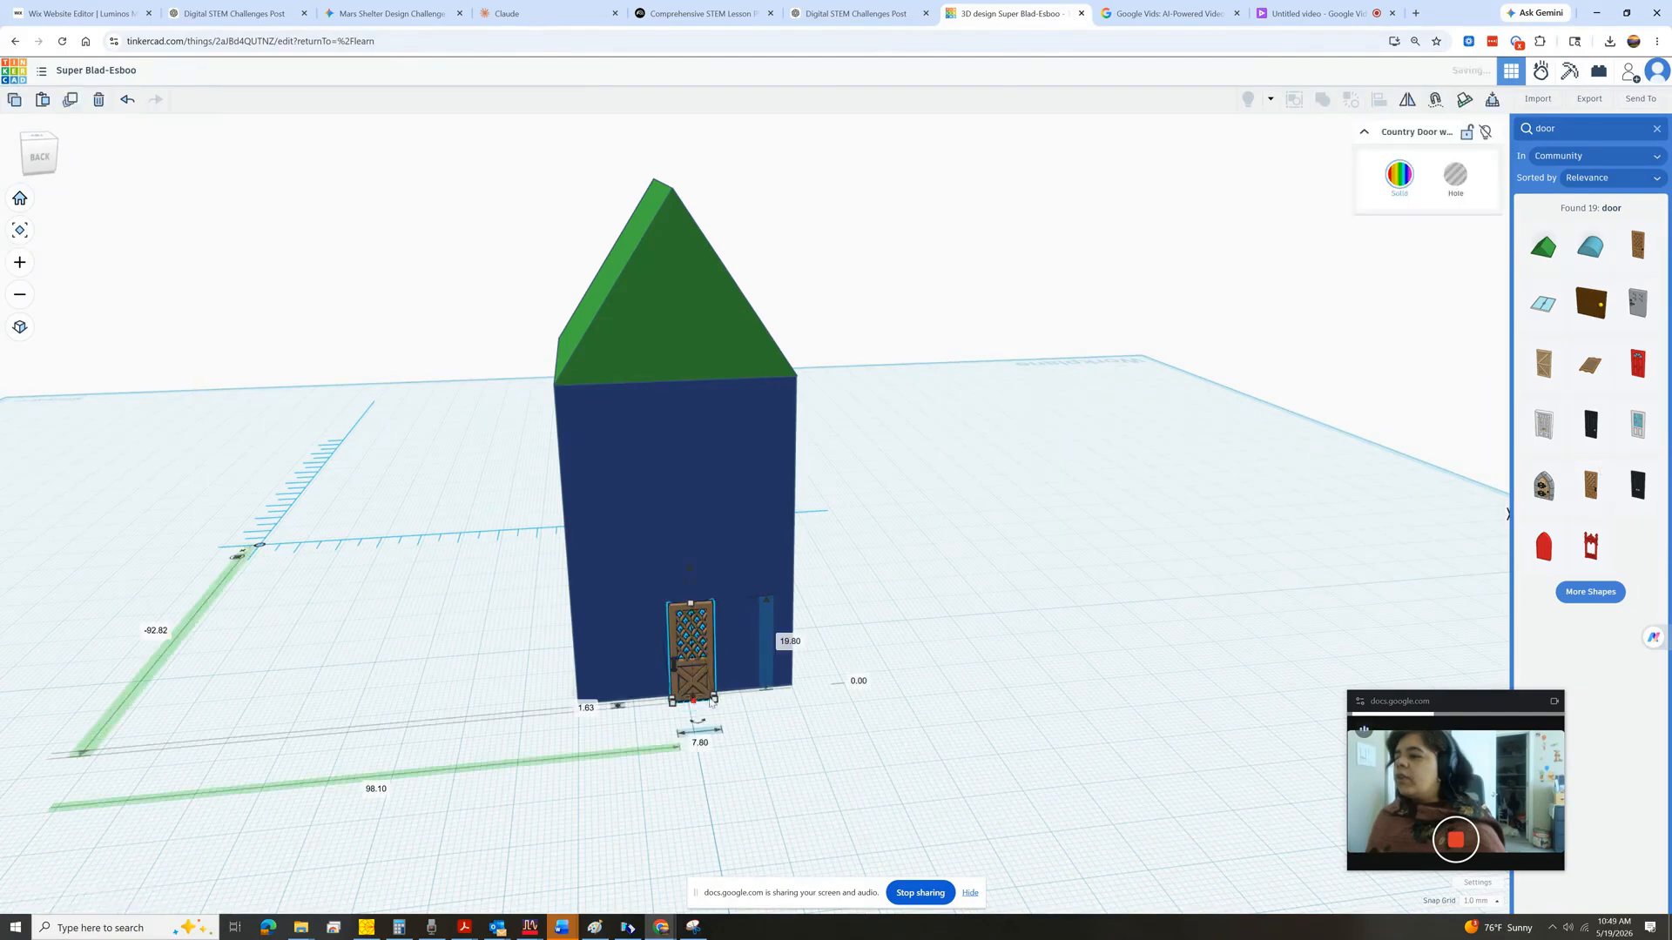
# Stretch the door's height to about 28 mm.
pyautogui.click(1019, 549)
pyautogui.moveTo(34, 166); pyautogui.dragTo(50, 161)
pyautogui.click(50, 161)
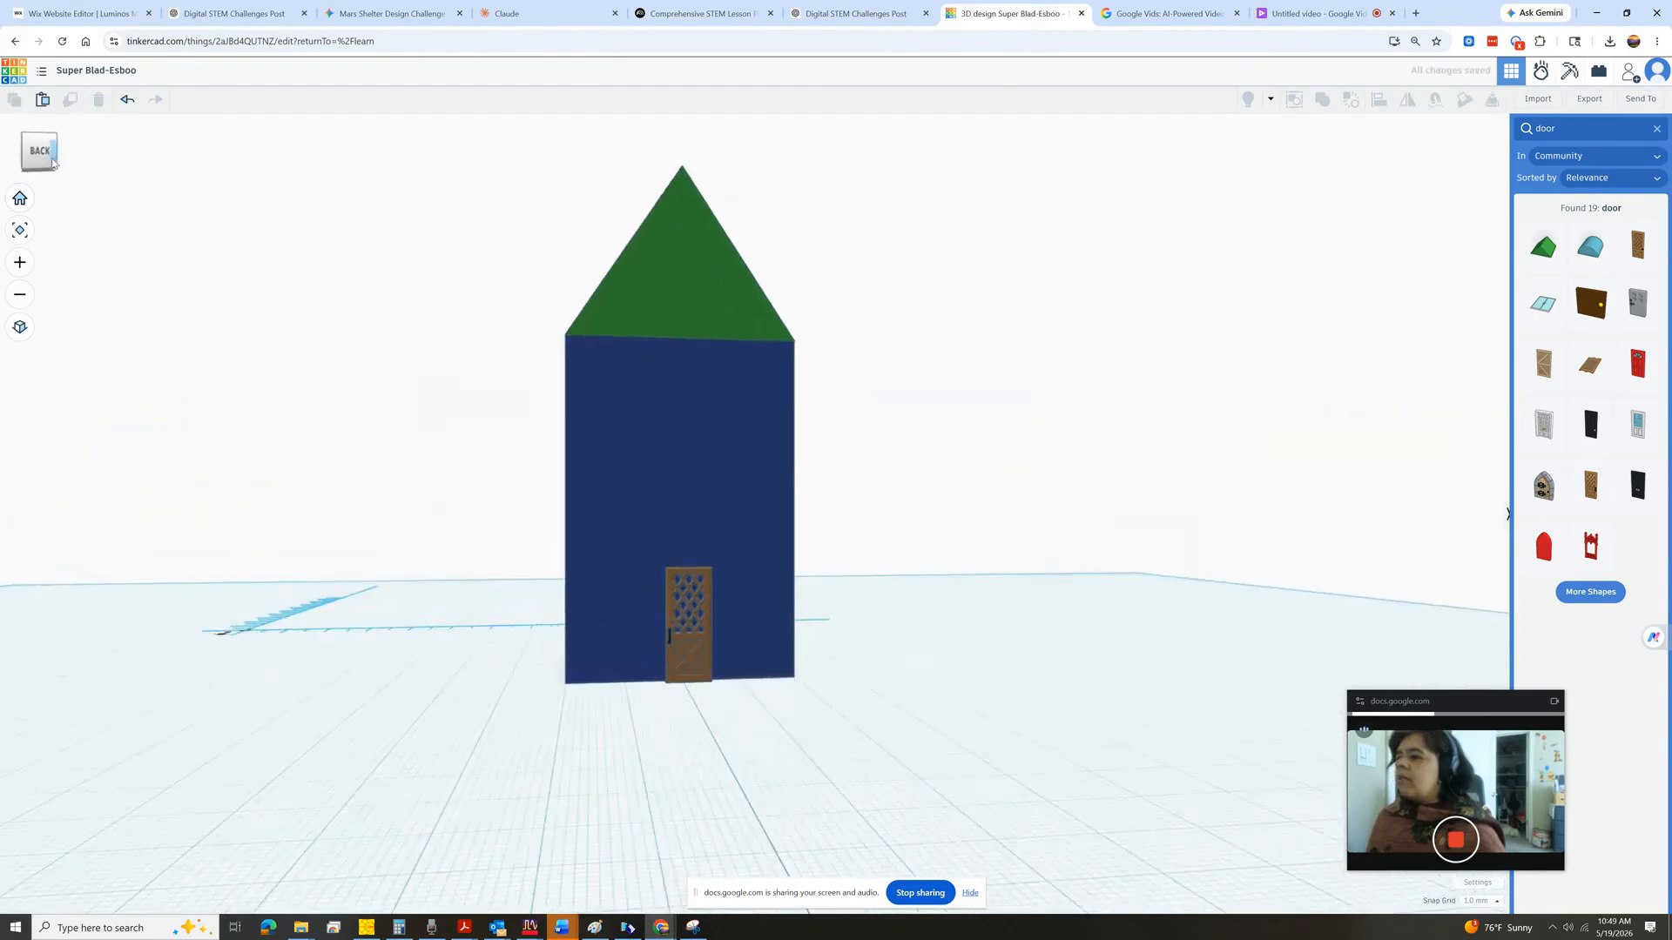
pyautogui.click(656, 617)
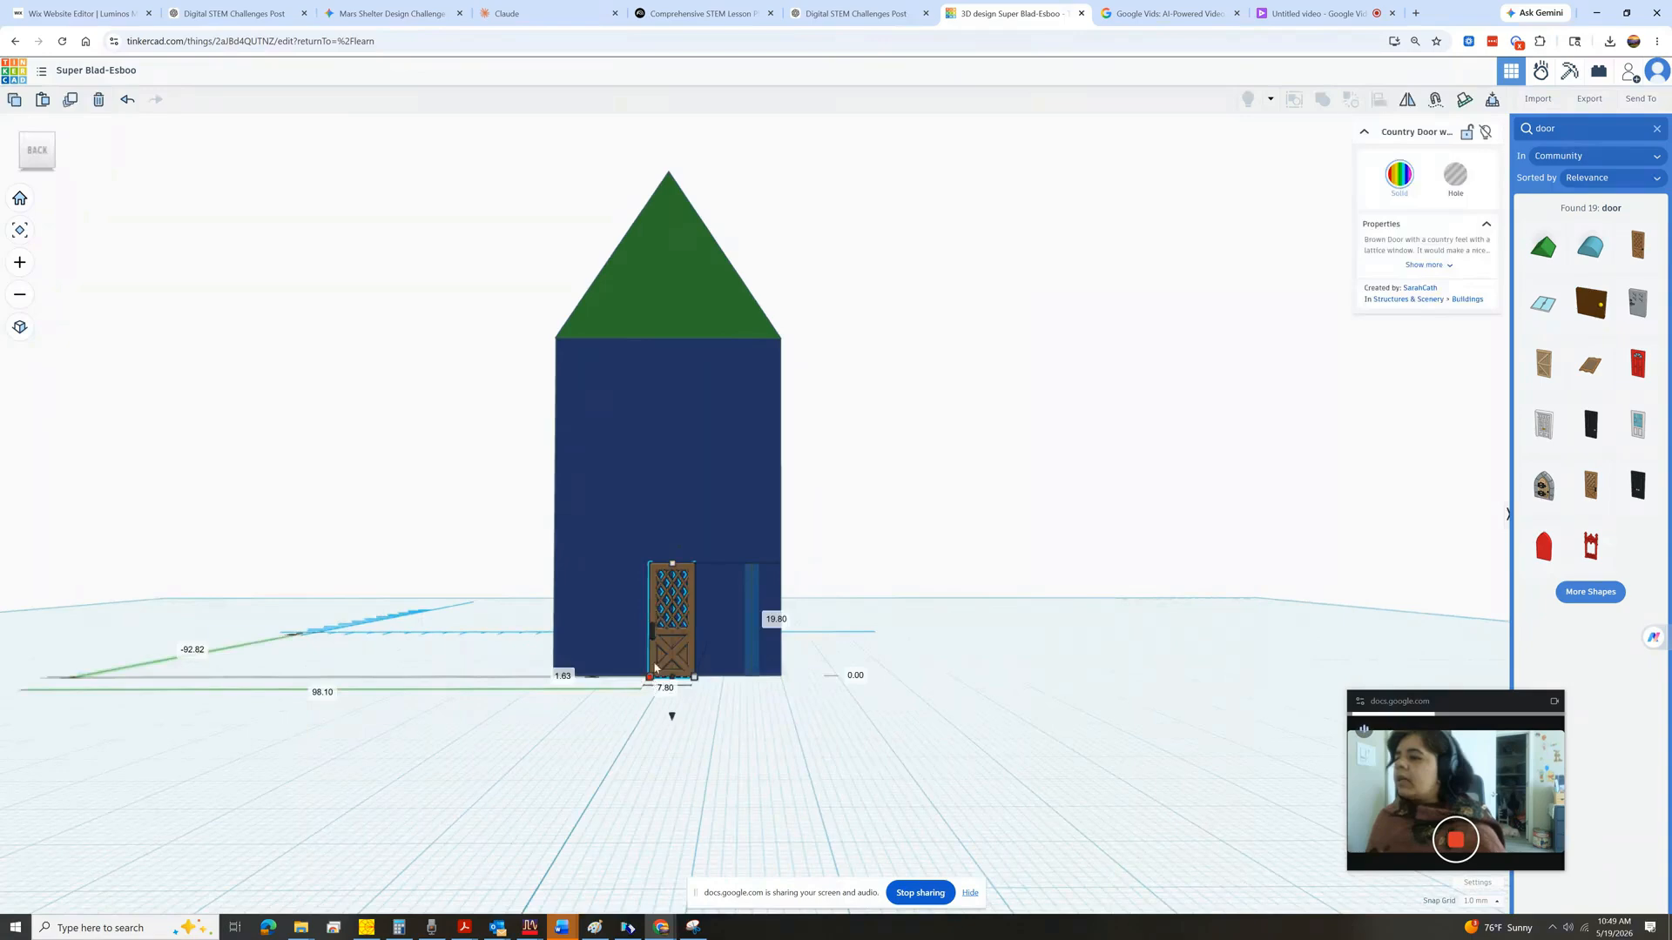
pyautogui.moveTo(674, 566); pyautogui.dragTo(675, 523)
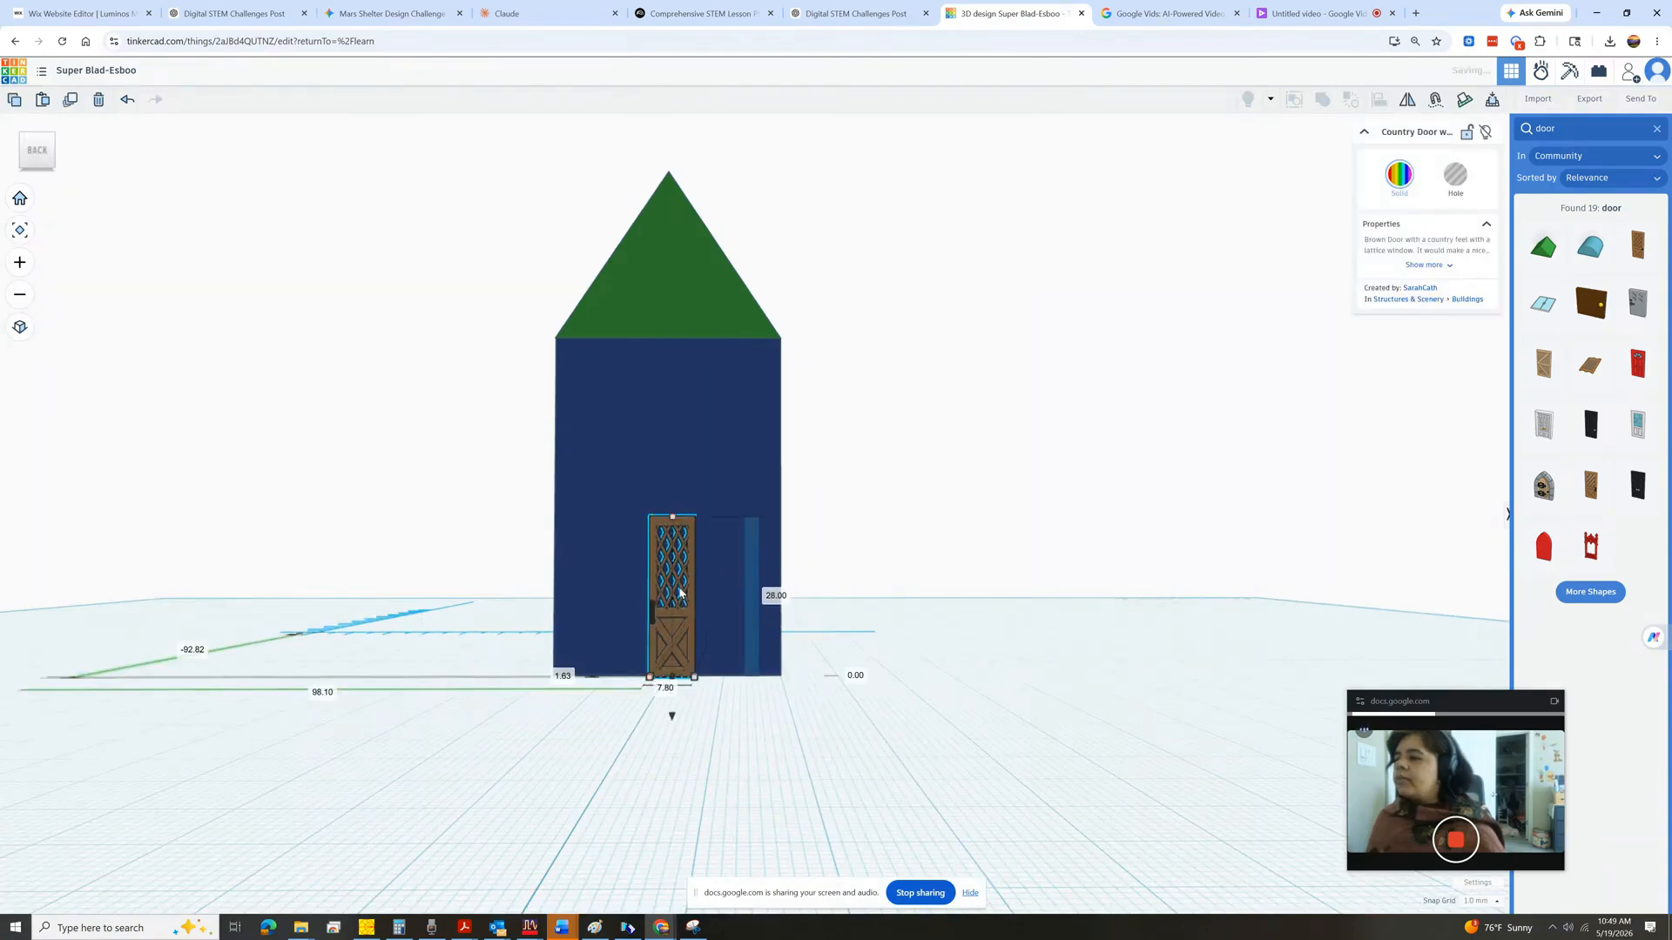
pyautogui.click(979, 513)
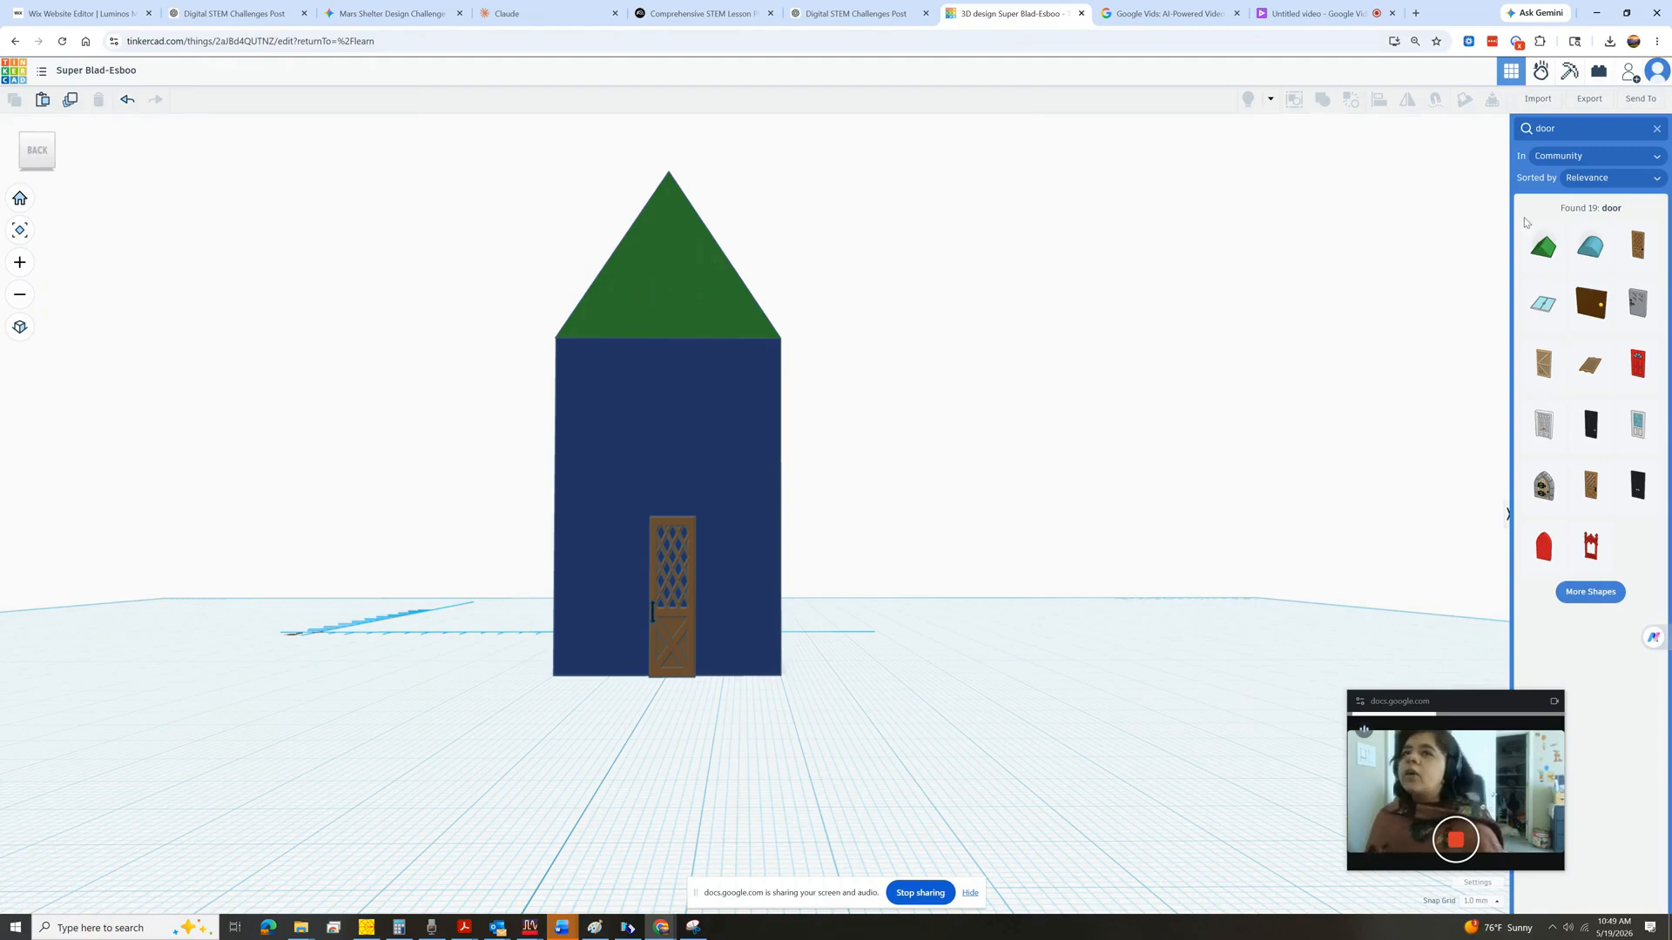
# Place a cylinder on the front of the roof.
pyautogui.click(1657, 129)
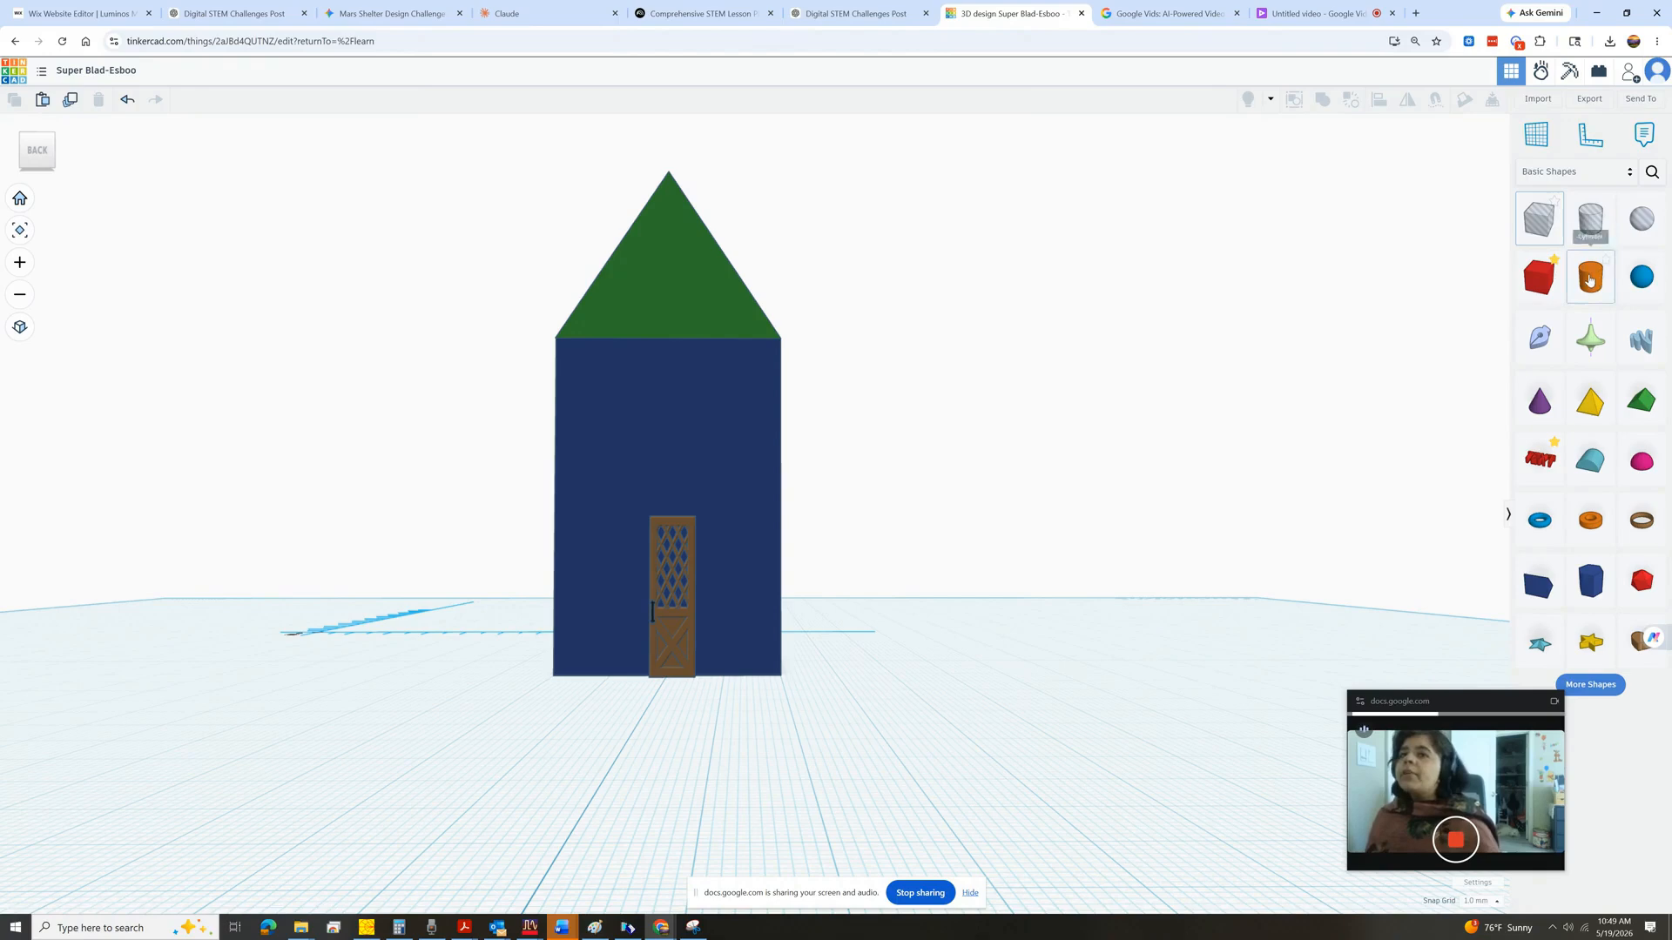
pyautogui.moveTo(1511, 348); pyautogui.dragTo(1069, 515)
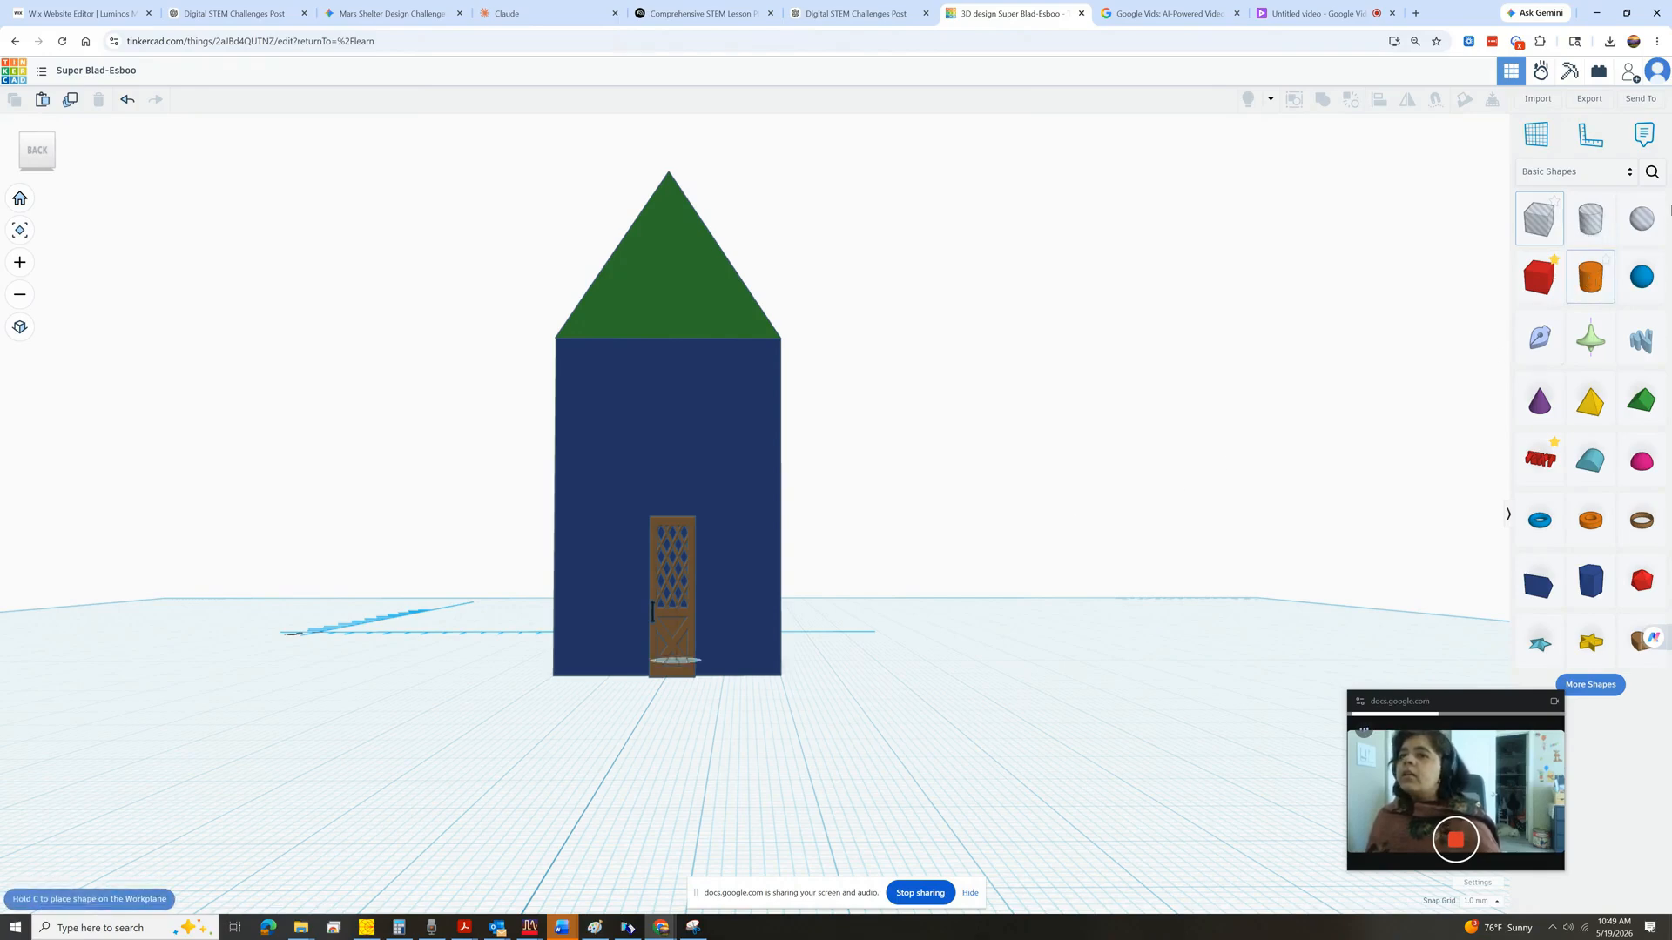
pyautogui.moveTo(1671, 210); pyautogui.dragTo(1665, 215)
pyautogui.moveTo(1592, 279); pyautogui.dragTo(671, 283)
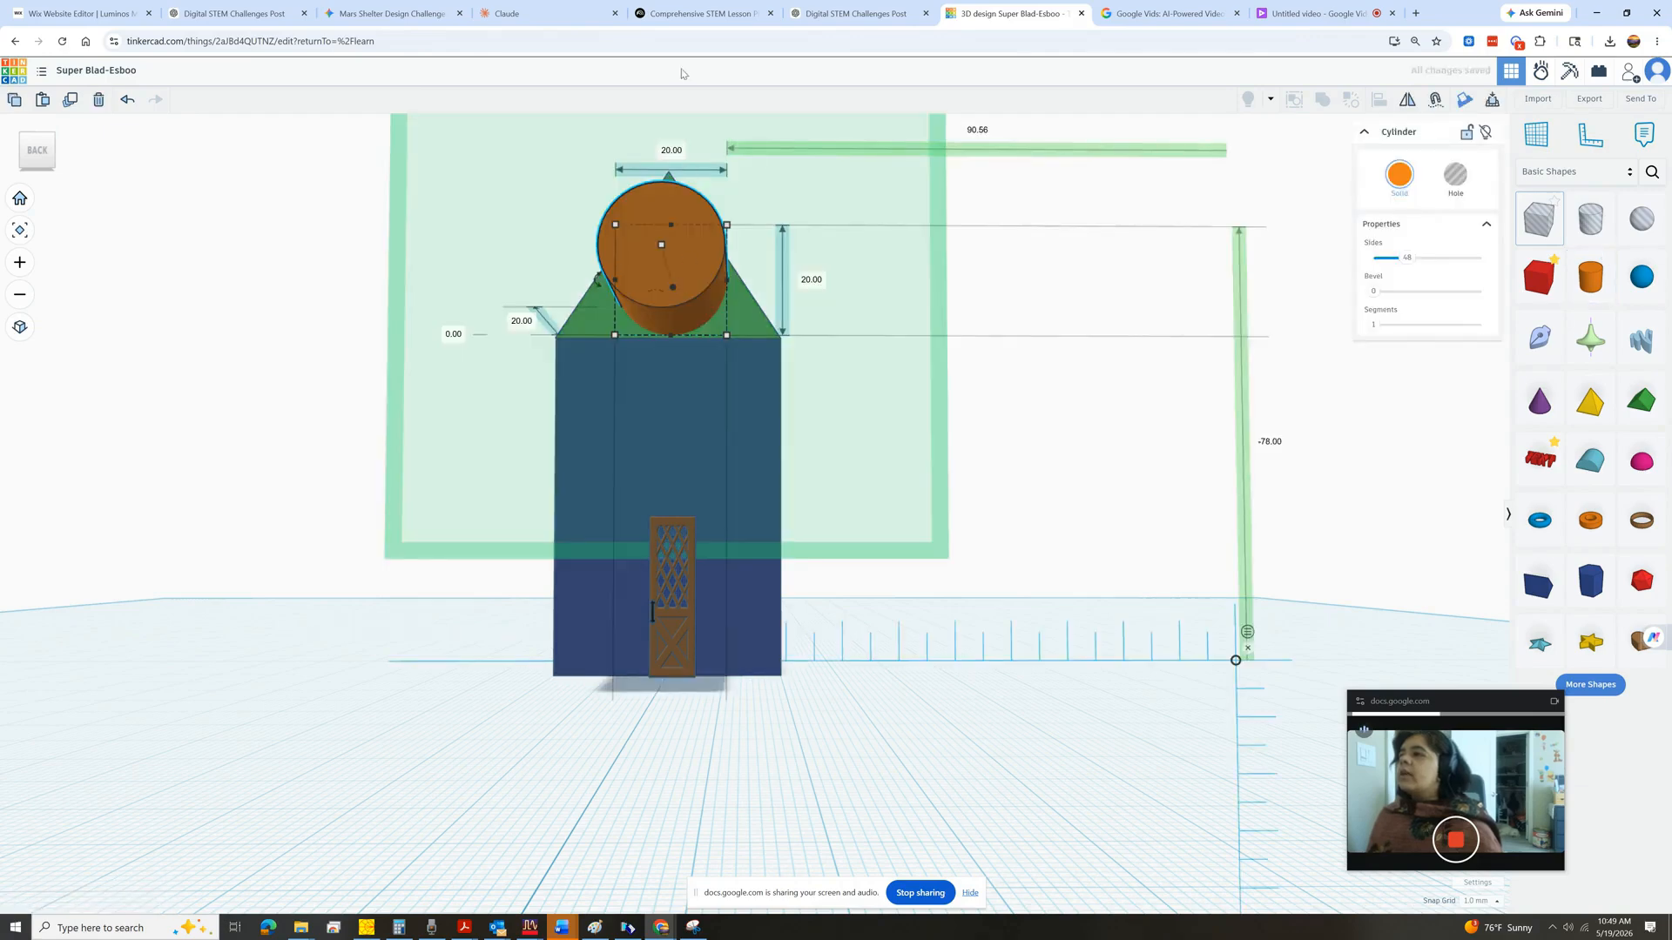
# Set the cylinder's width to 10 mm.
pyautogui.click(673, 150)
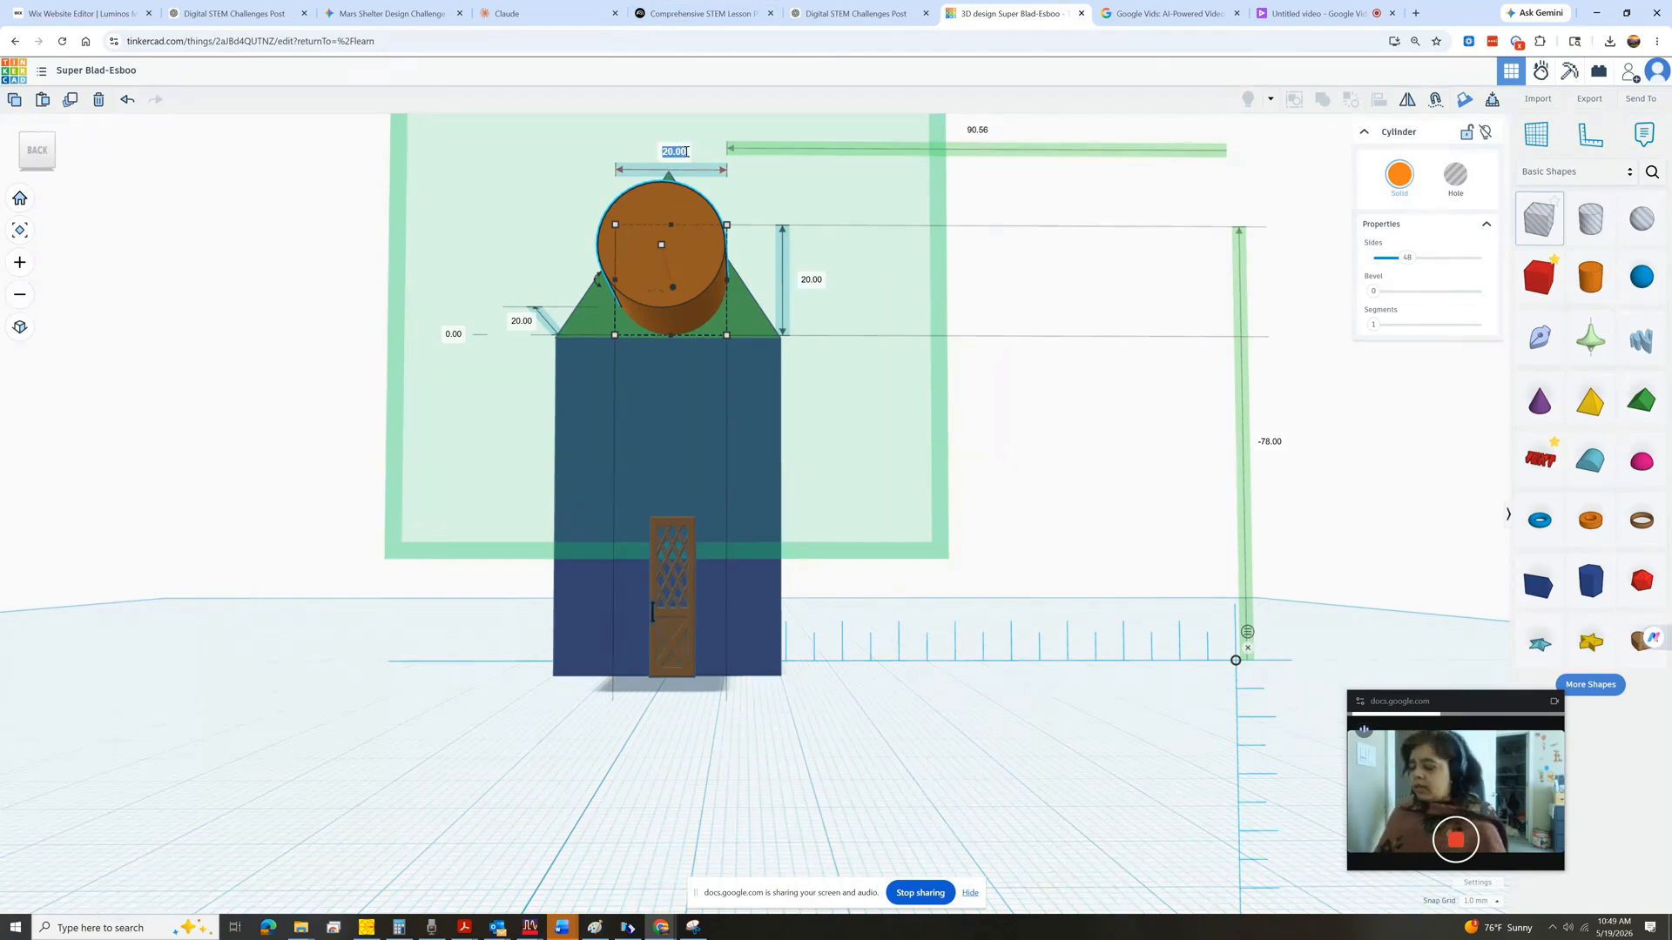
pyautogui.write('10')
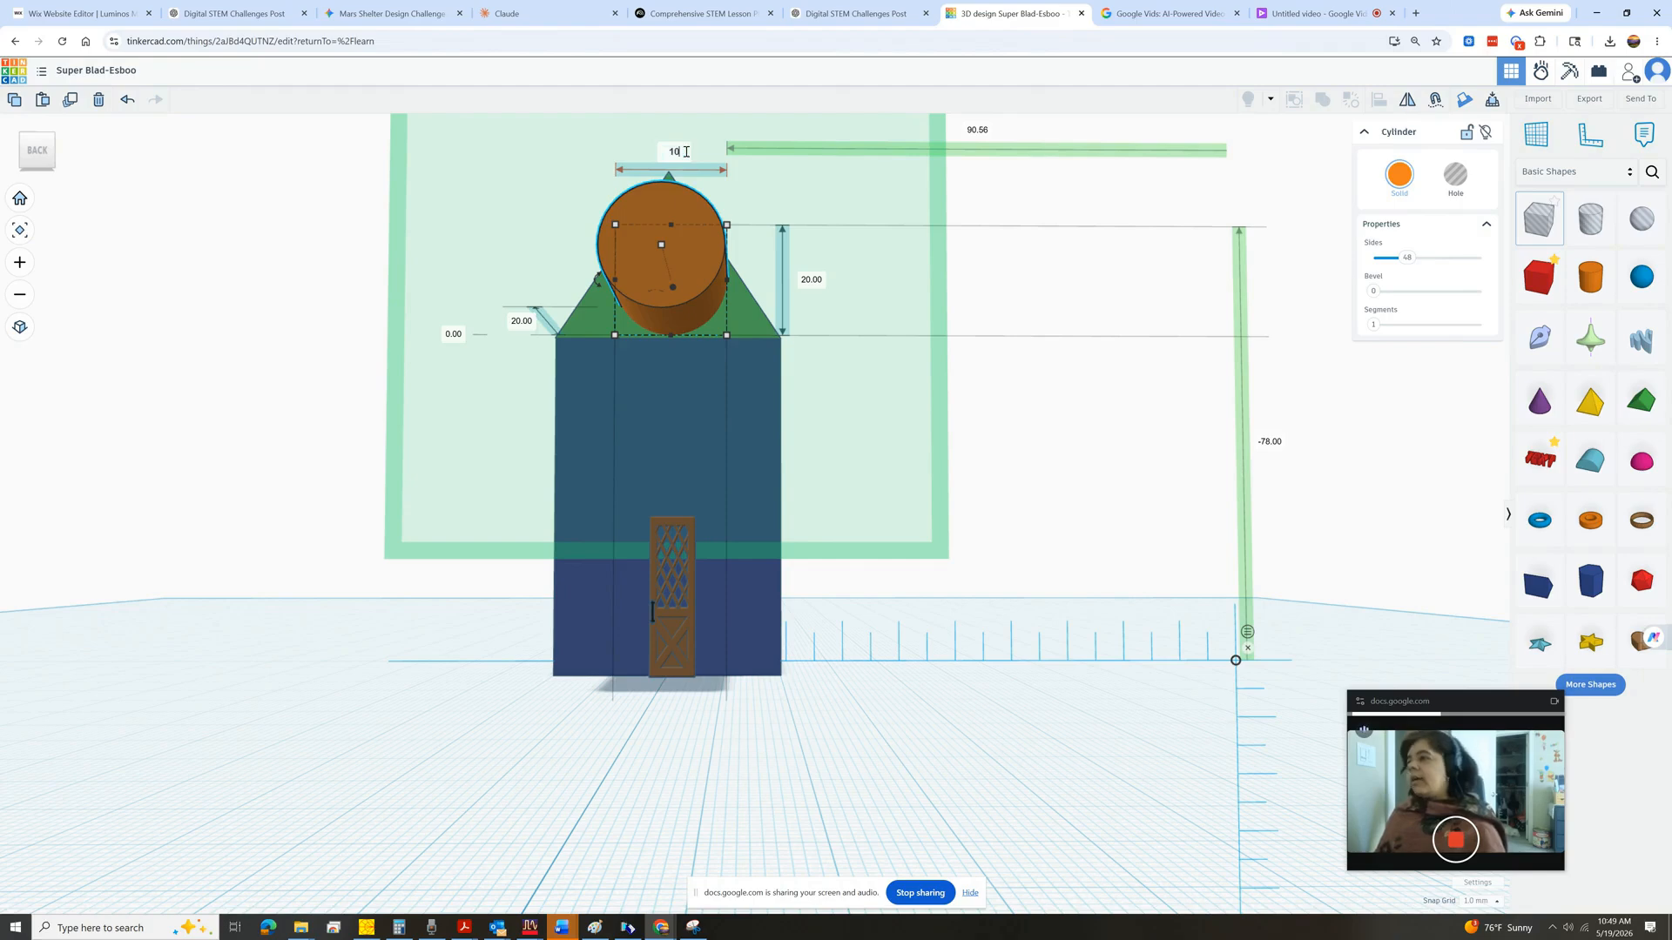
pyautogui.press('Return')
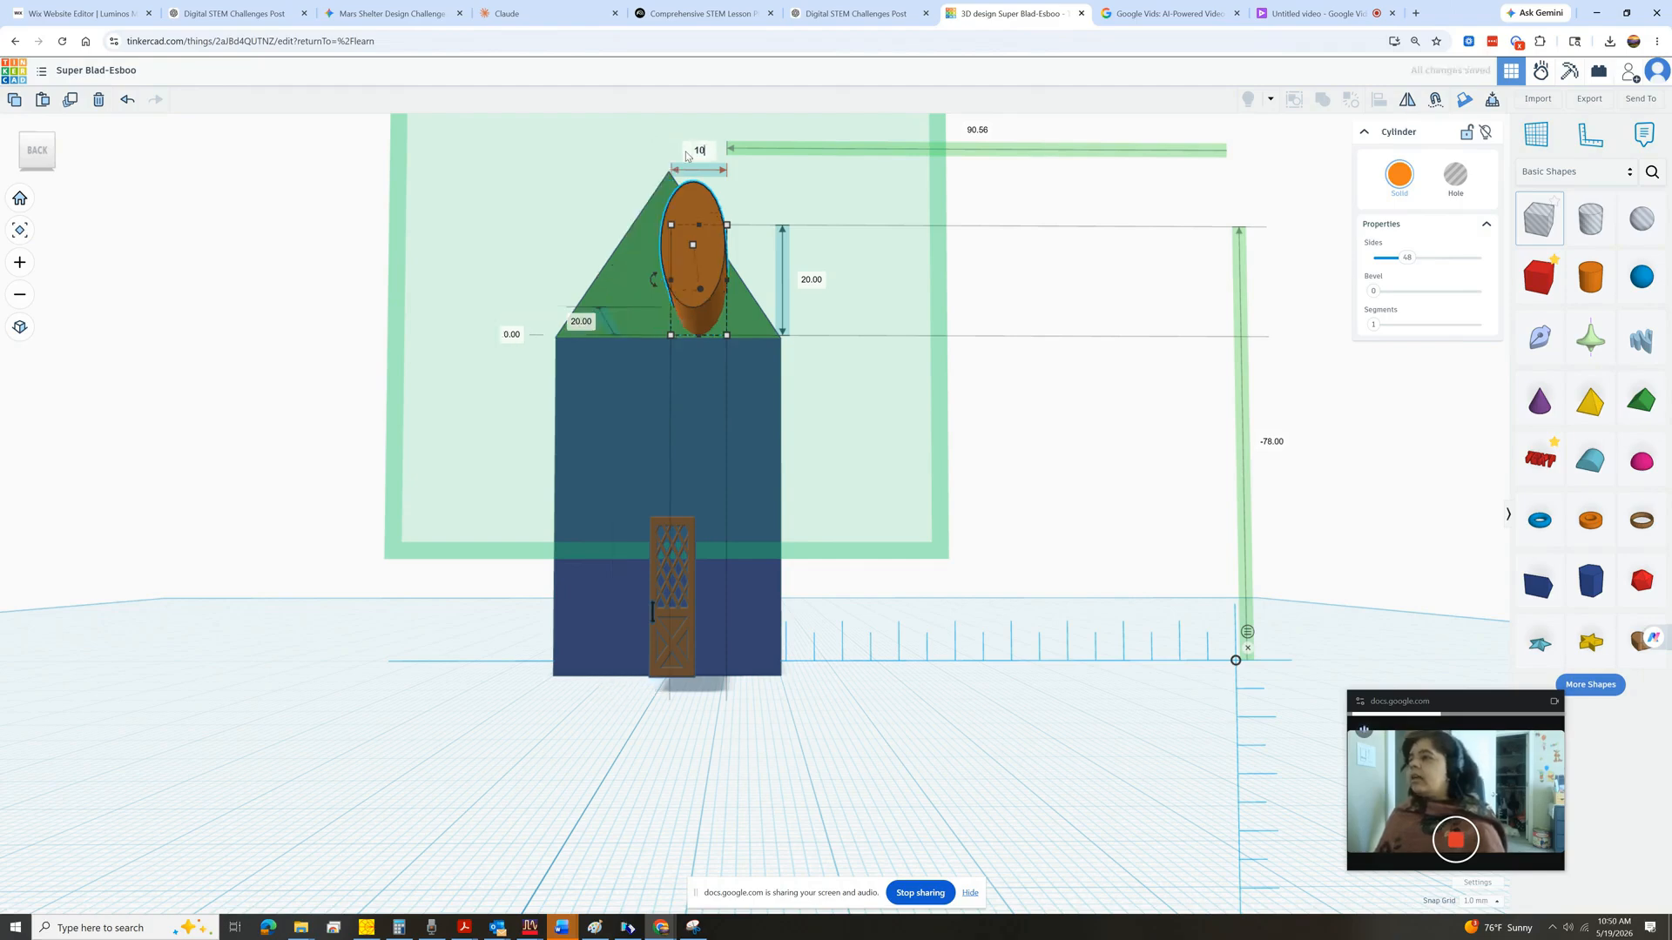
# Set the cylinder's height and its other side dimension to 10 mm each.
pyautogui.click(809, 280)
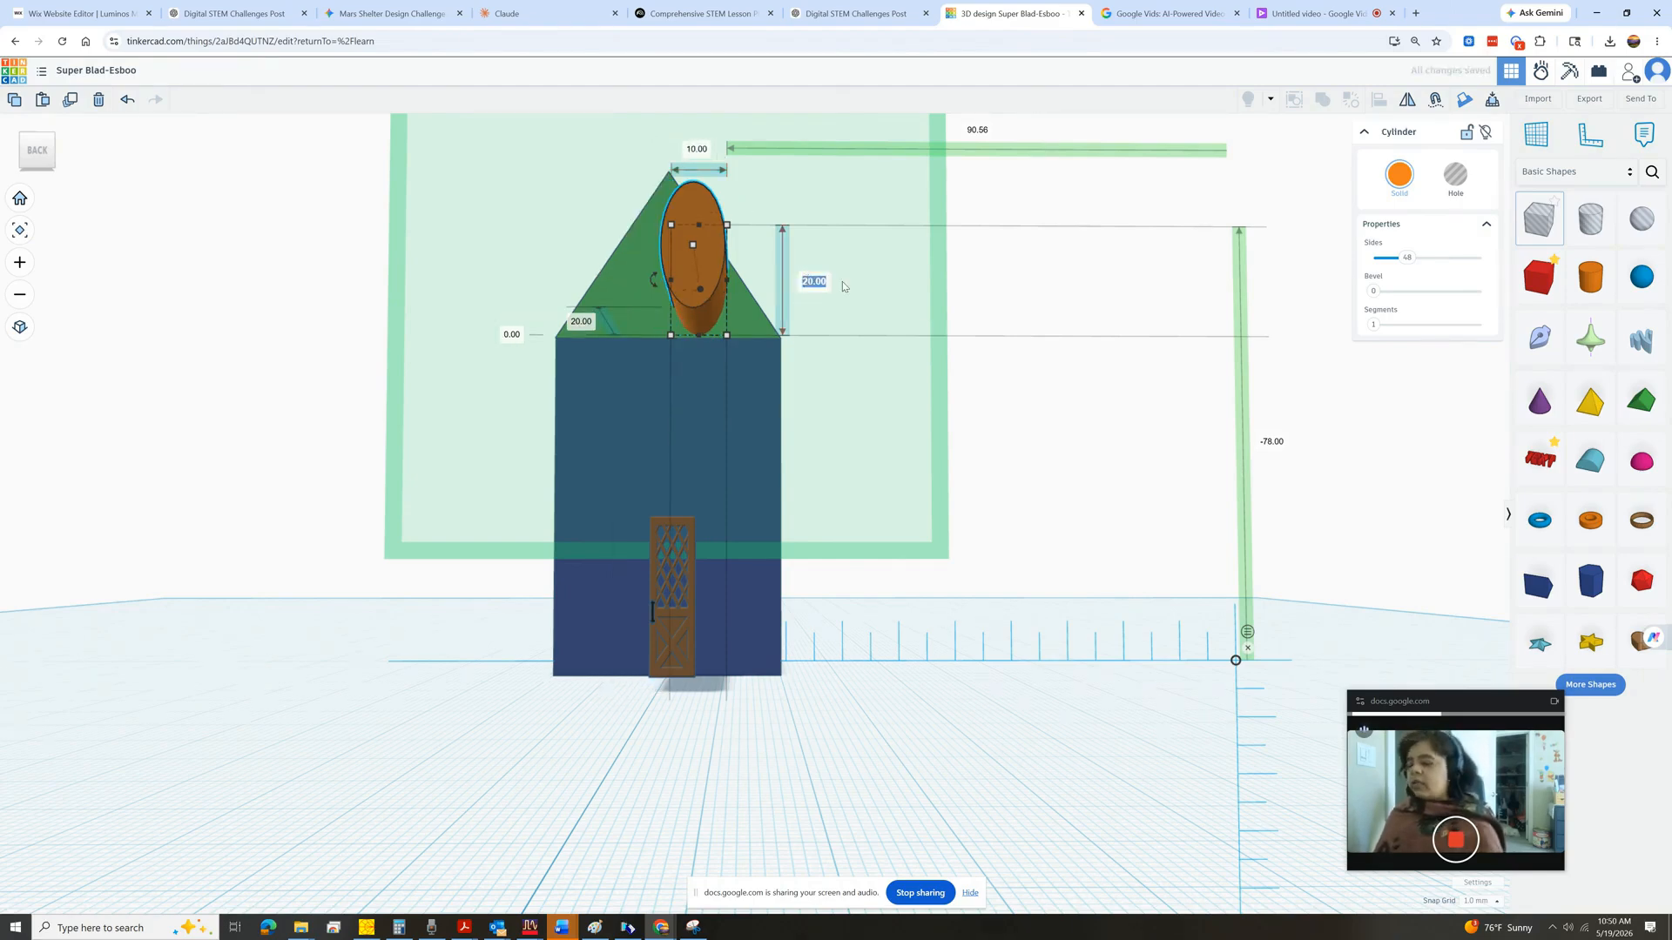
pyautogui.write('10')
pyautogui.press('Return')
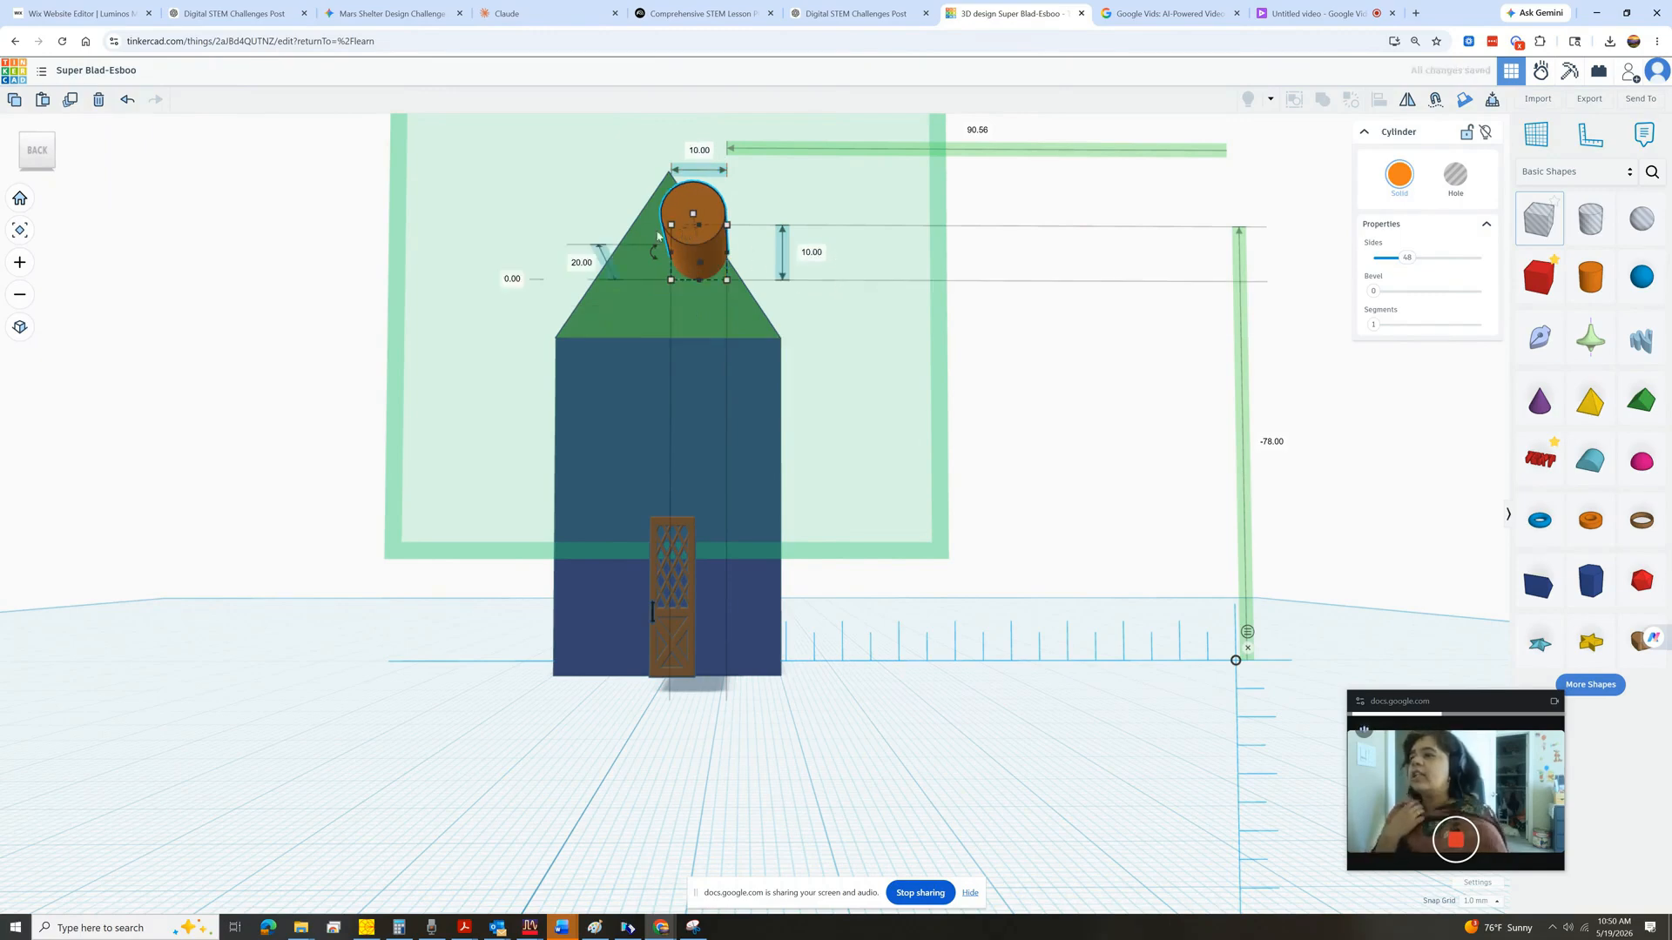
pyautogui.click(596, 268)
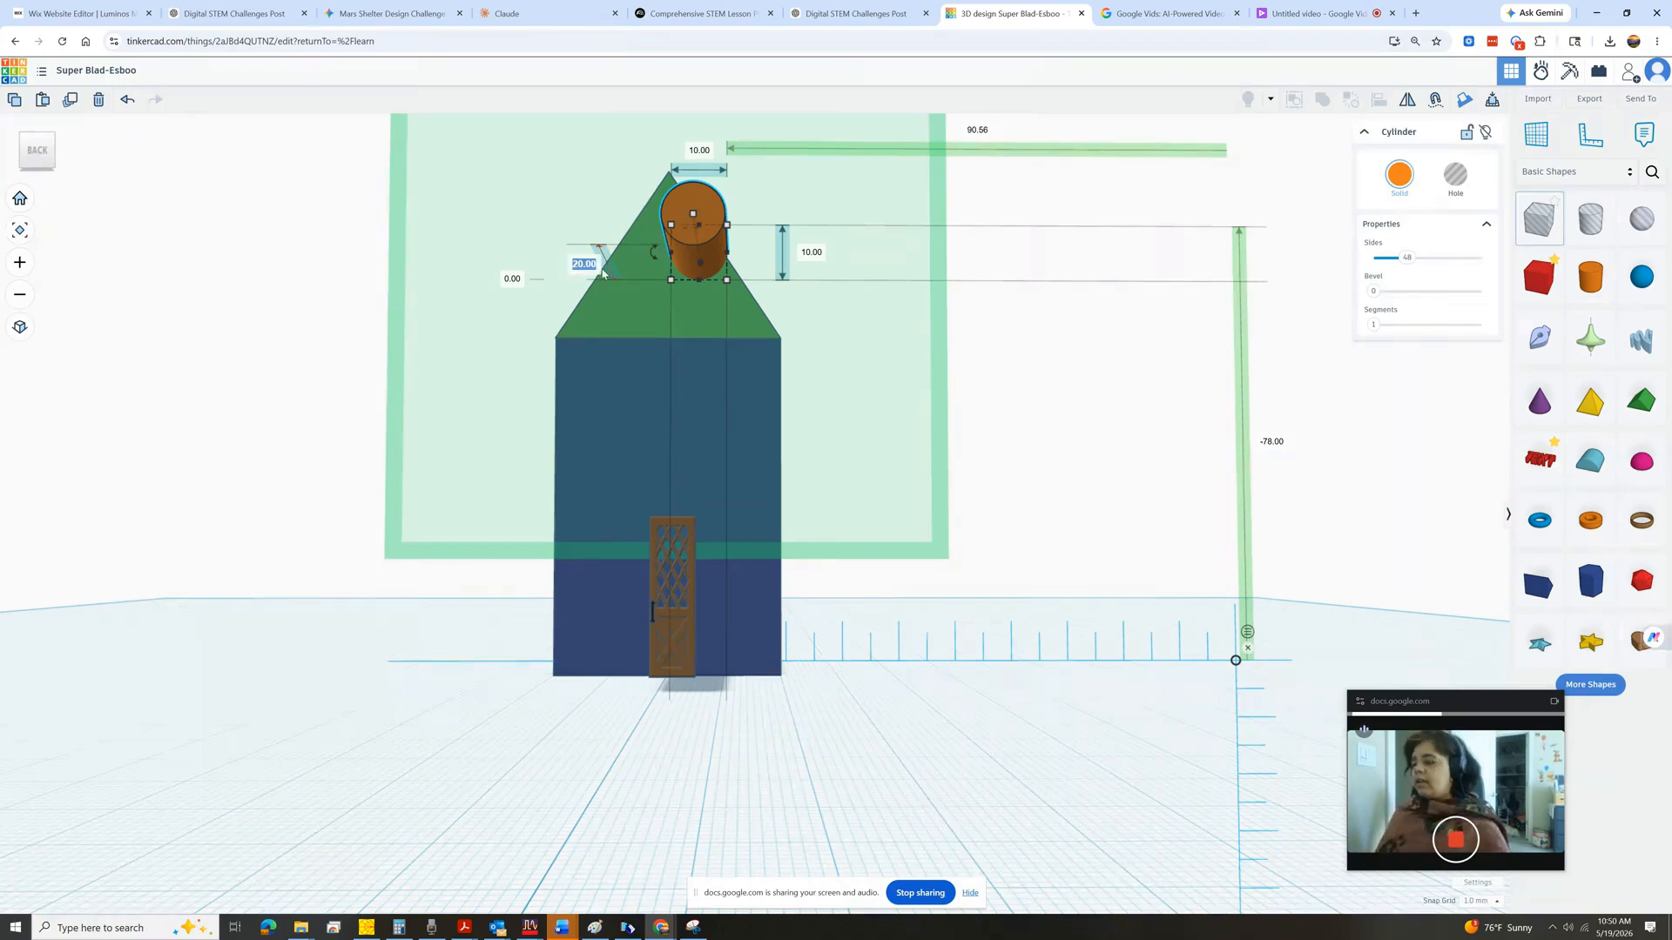
pyautogui.write('10')
pyautogui.press('Return')
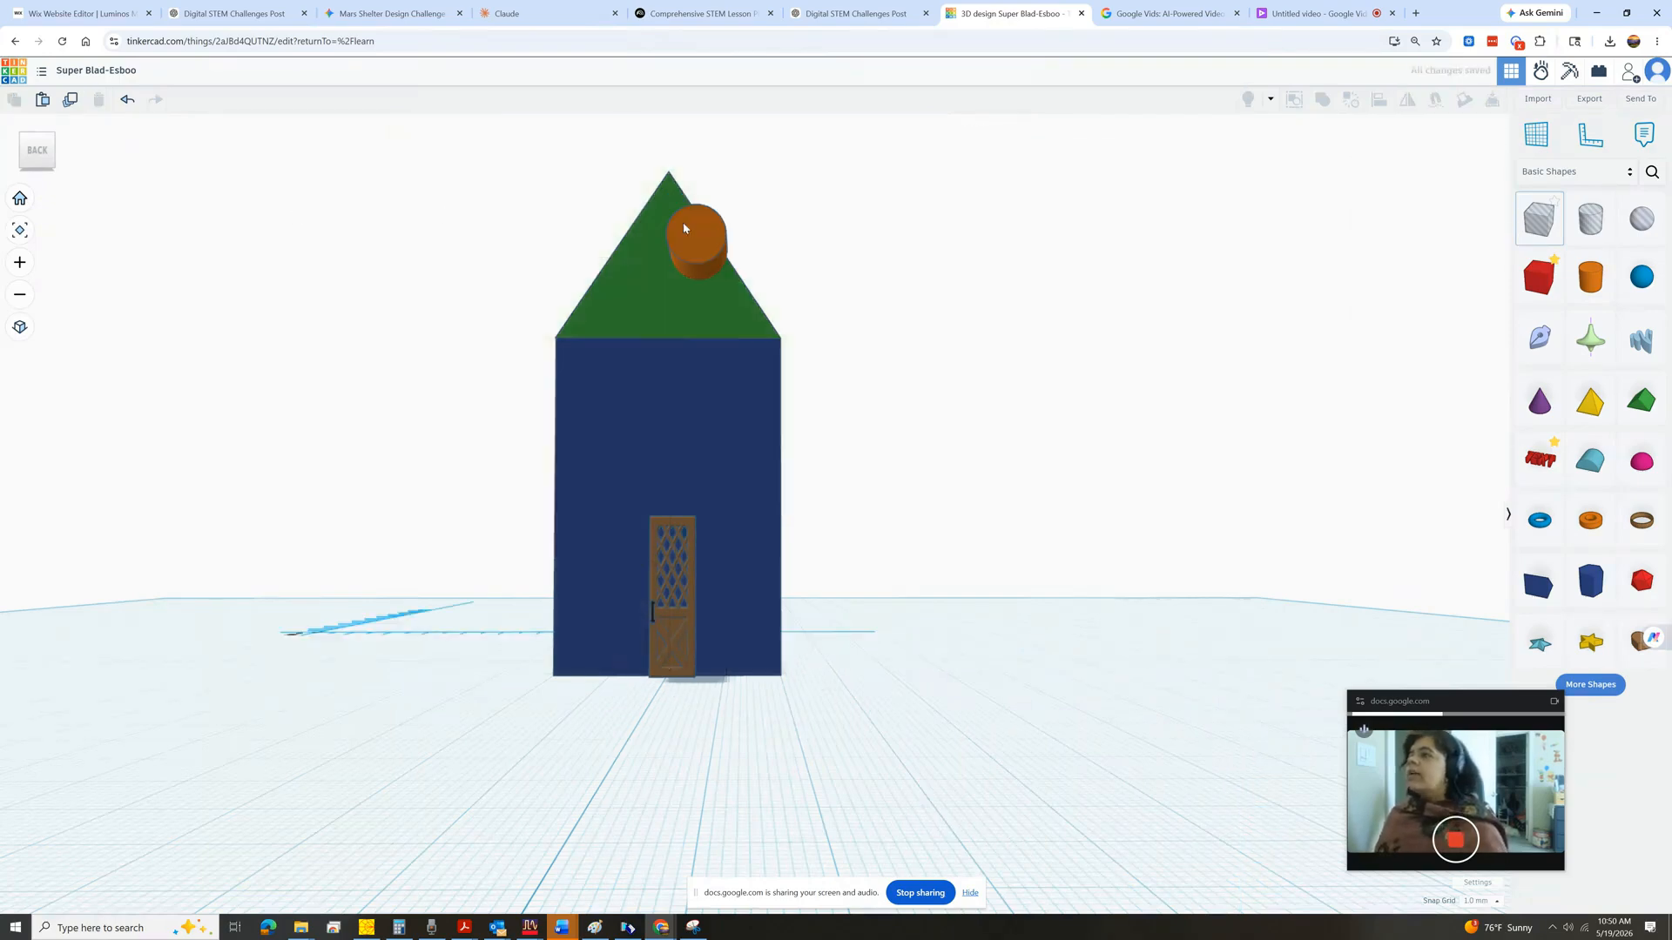
# Move the cylinder to the centre of the roof's front face.
pyautogui.click(306, 217)
pyautogui.click(699, 237)
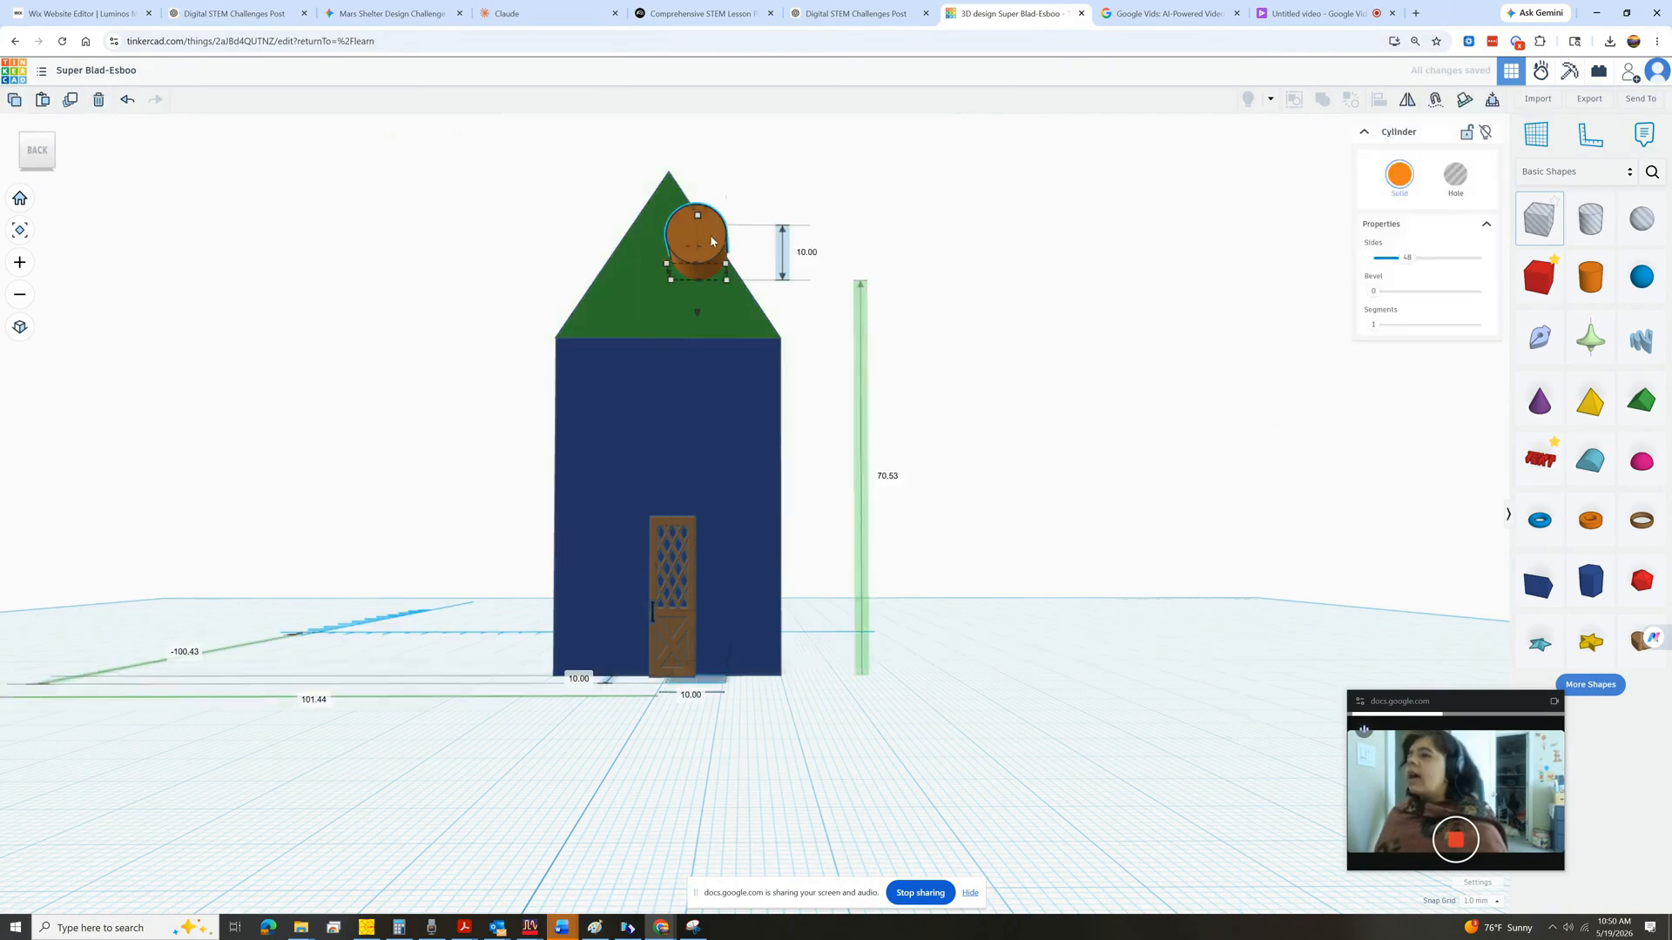
pyautogui.moveTo(711, 246); pyautogui.dragTo(683, 259)
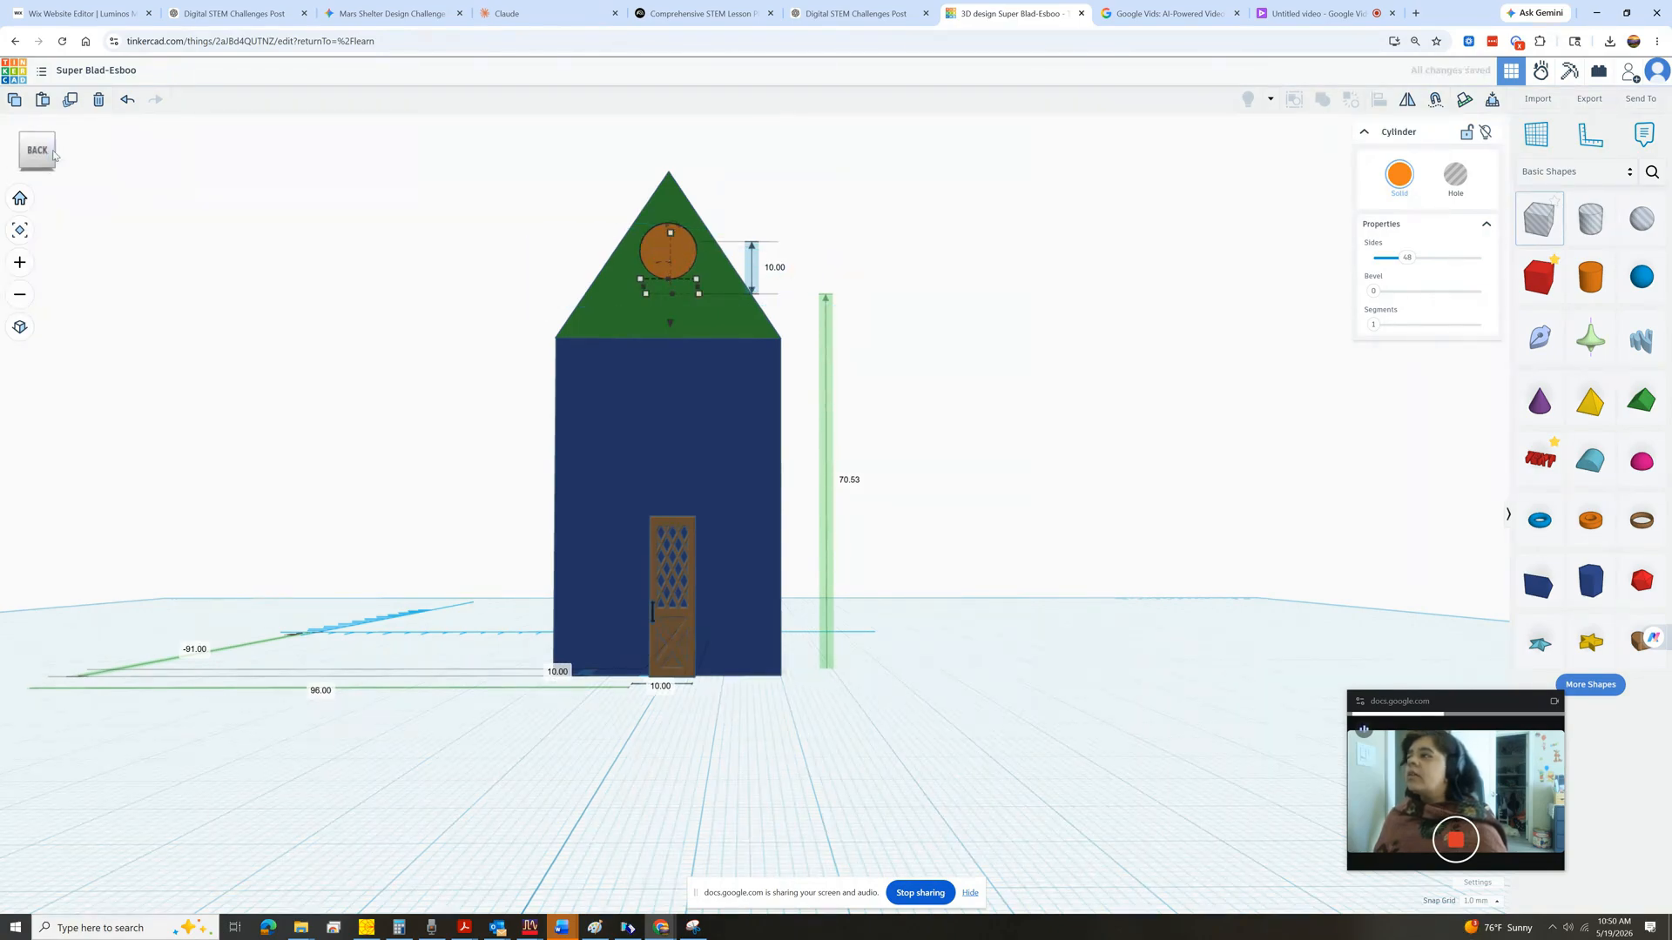
# Turn the cylinder into a hole and group it with the roof to cut the round window.
pyautogui.click(16, 161)
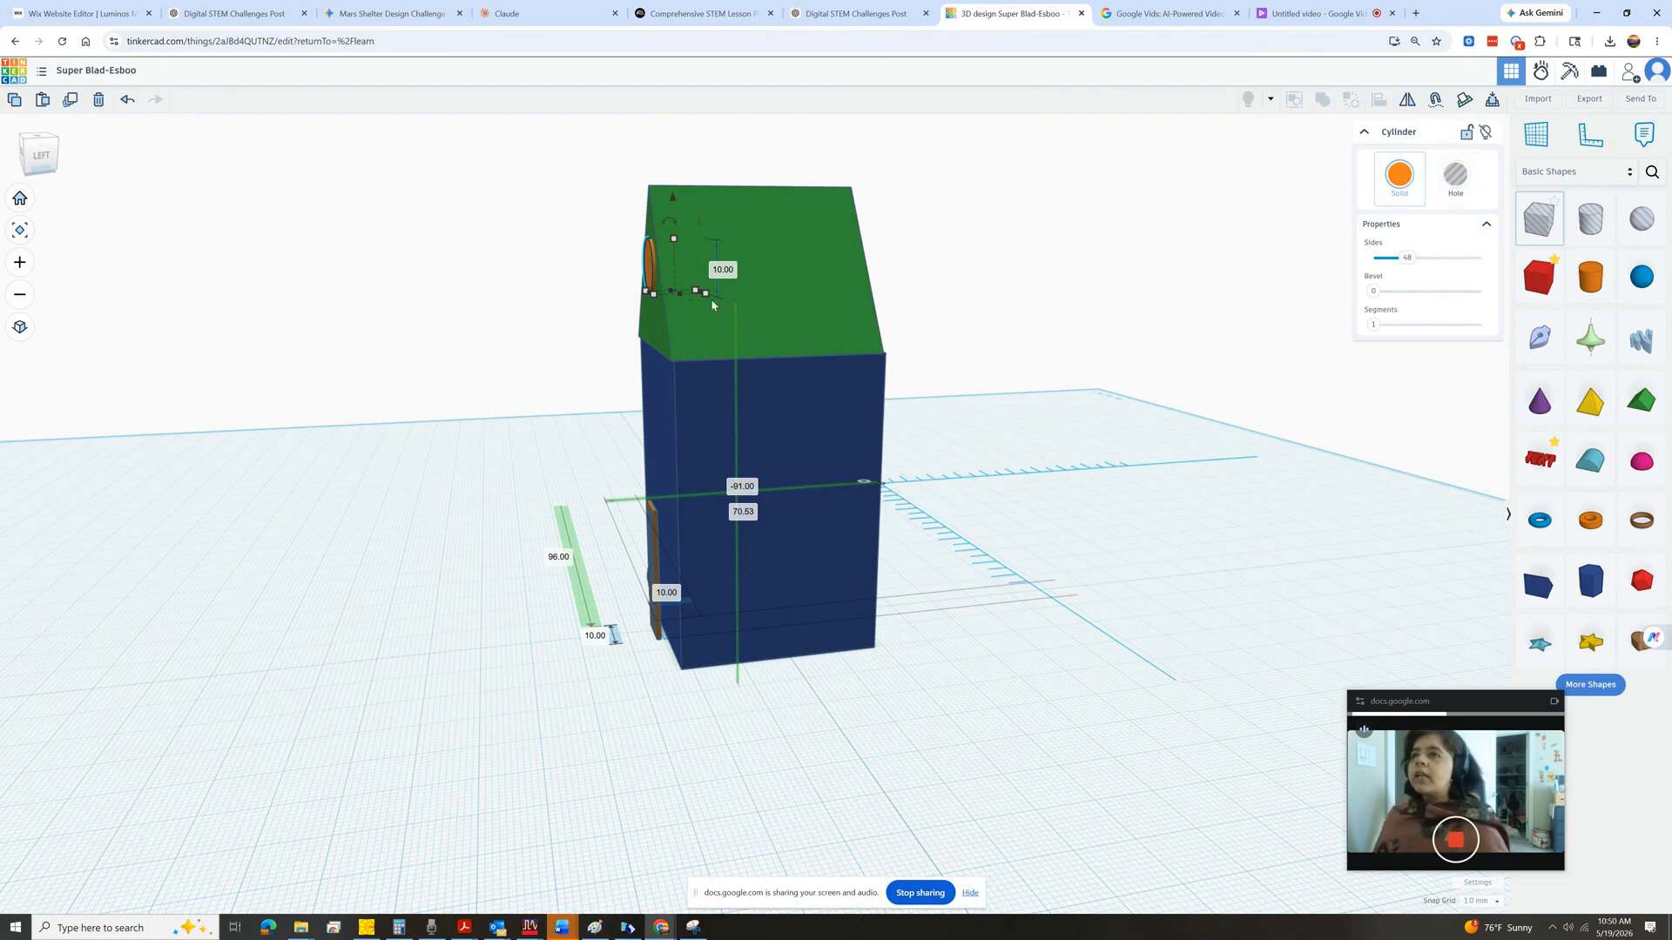
pyautogui.click(1453, 183)
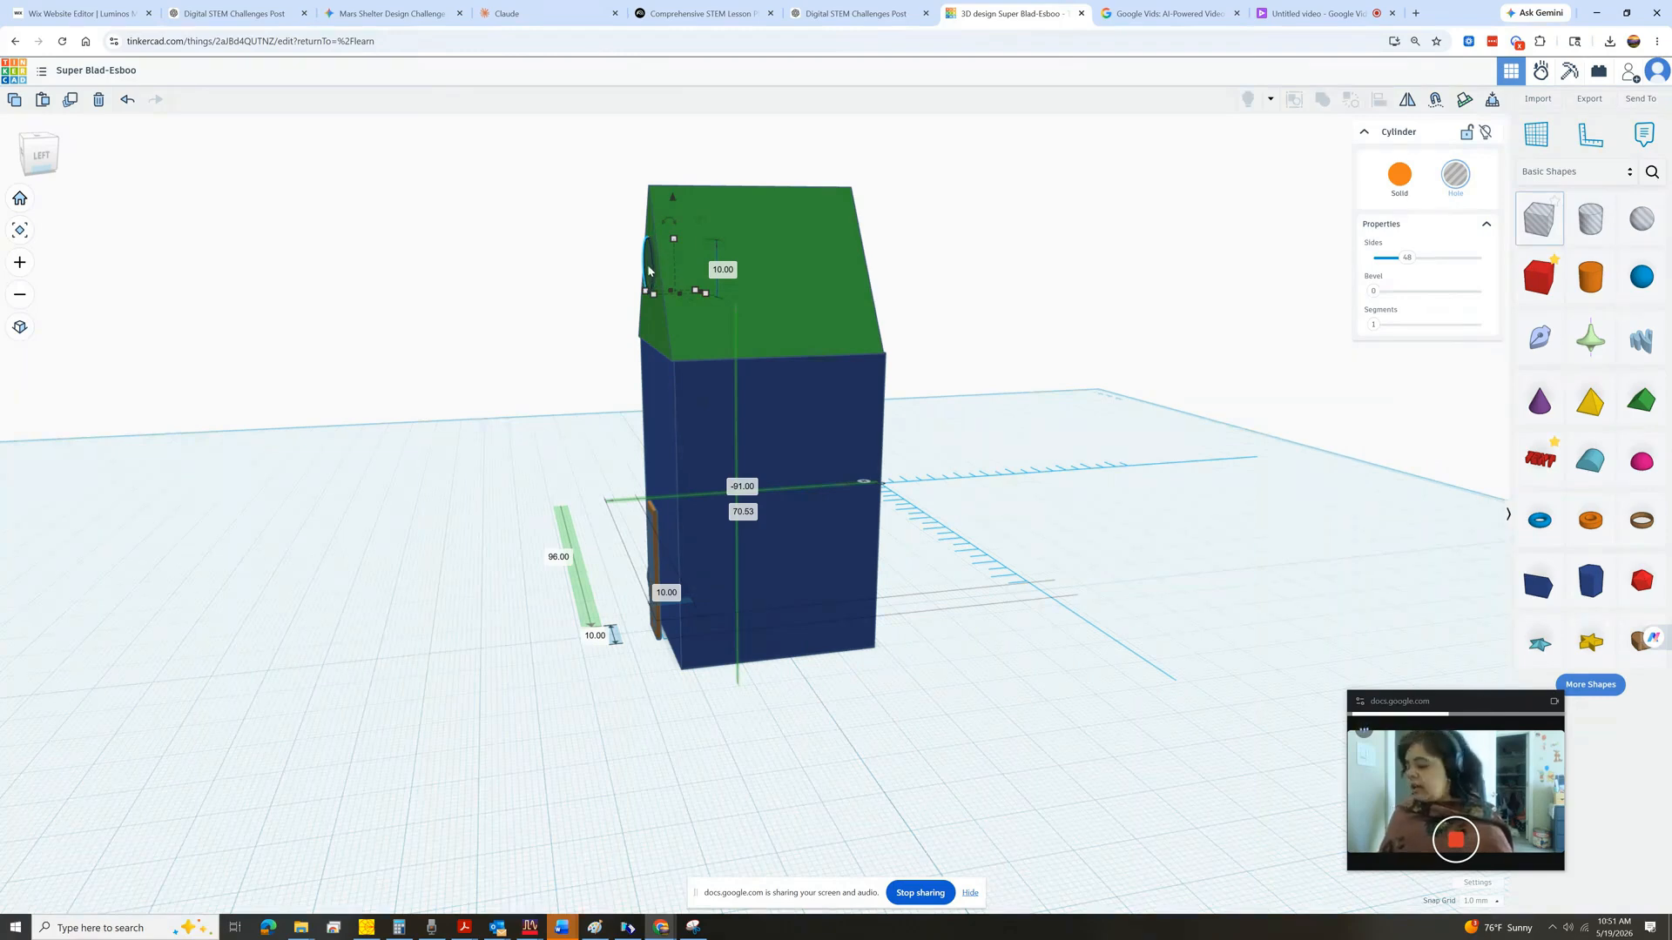
pyautogui.keyDown('shift'); pyautogui.click(836, 280); pyautogui.keyUp('shift')
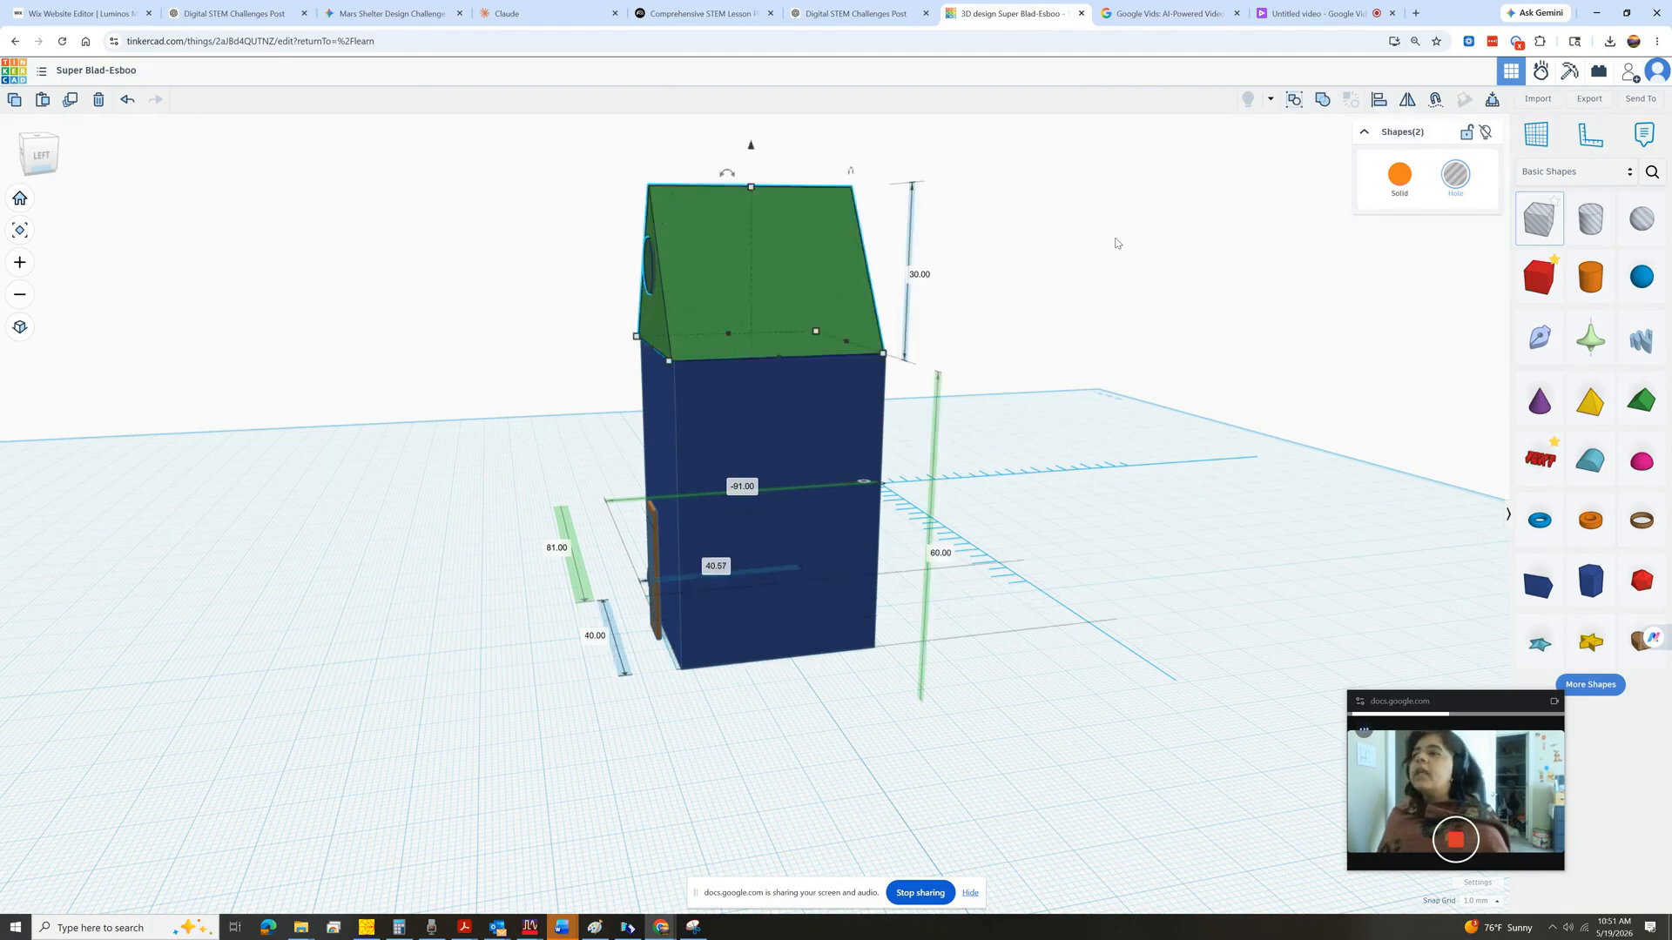
pyautogui.click(1322, 102)
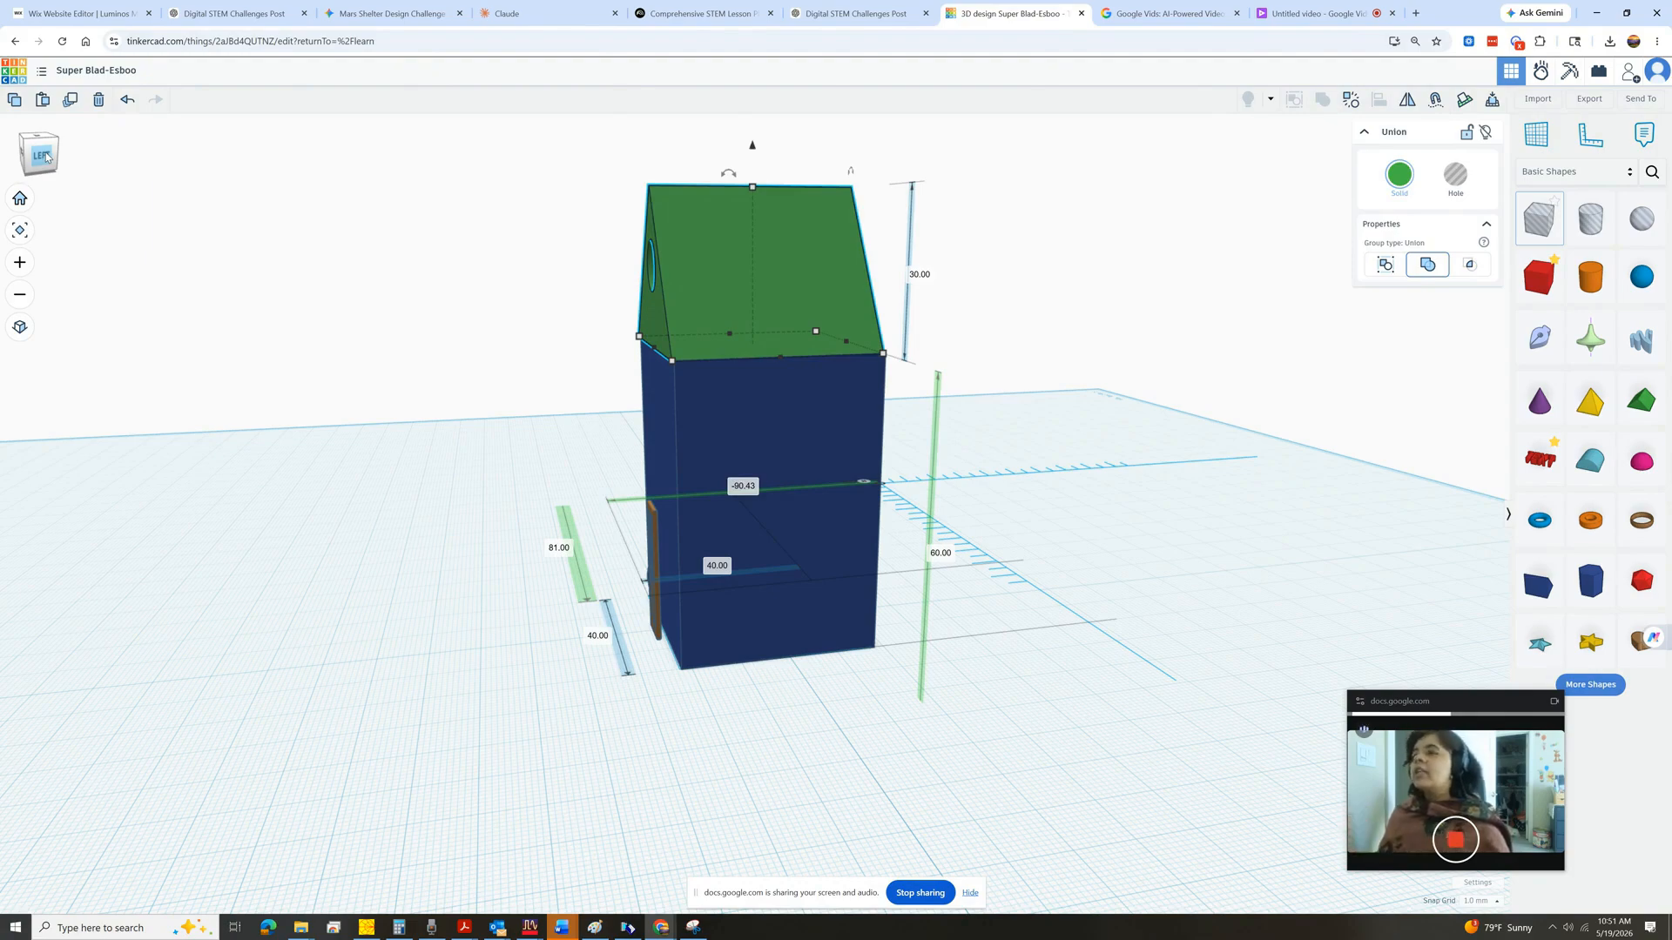
# Orbit around the house to inspect the window cut in the roof.
pyautogui.moveTo(46, 156); pyautogui.dragTo(92, 153)
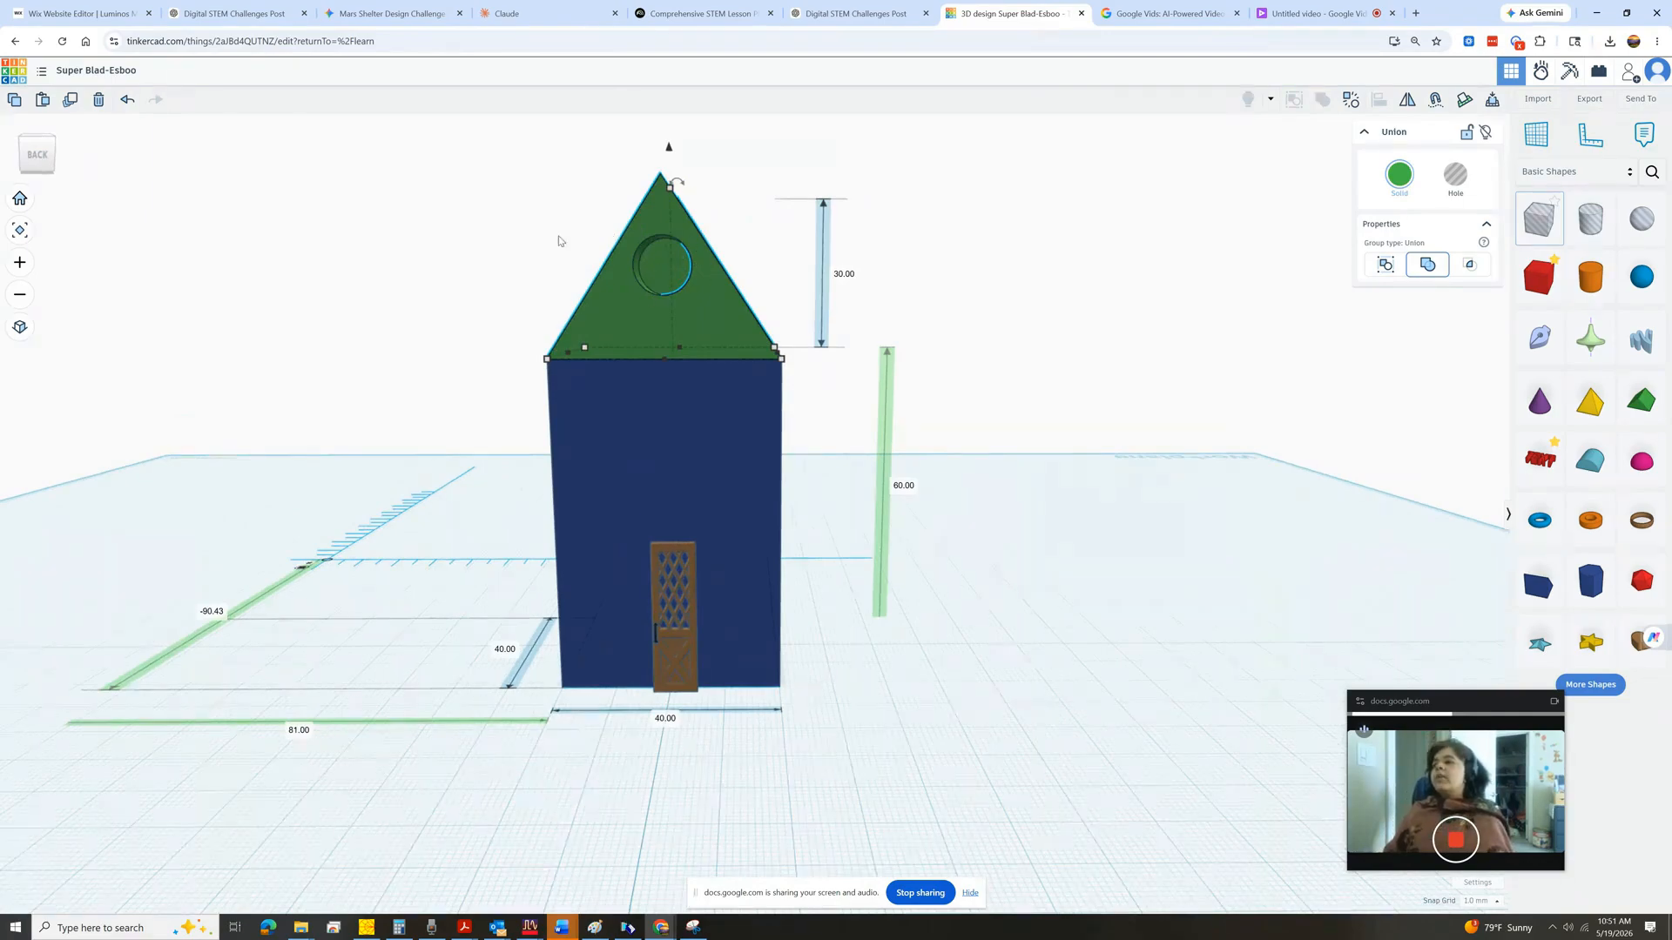
pyautogui.moveTo(41, 155); pyautogui.dragTo(43, 163)
pyautogui.click(925, 219)
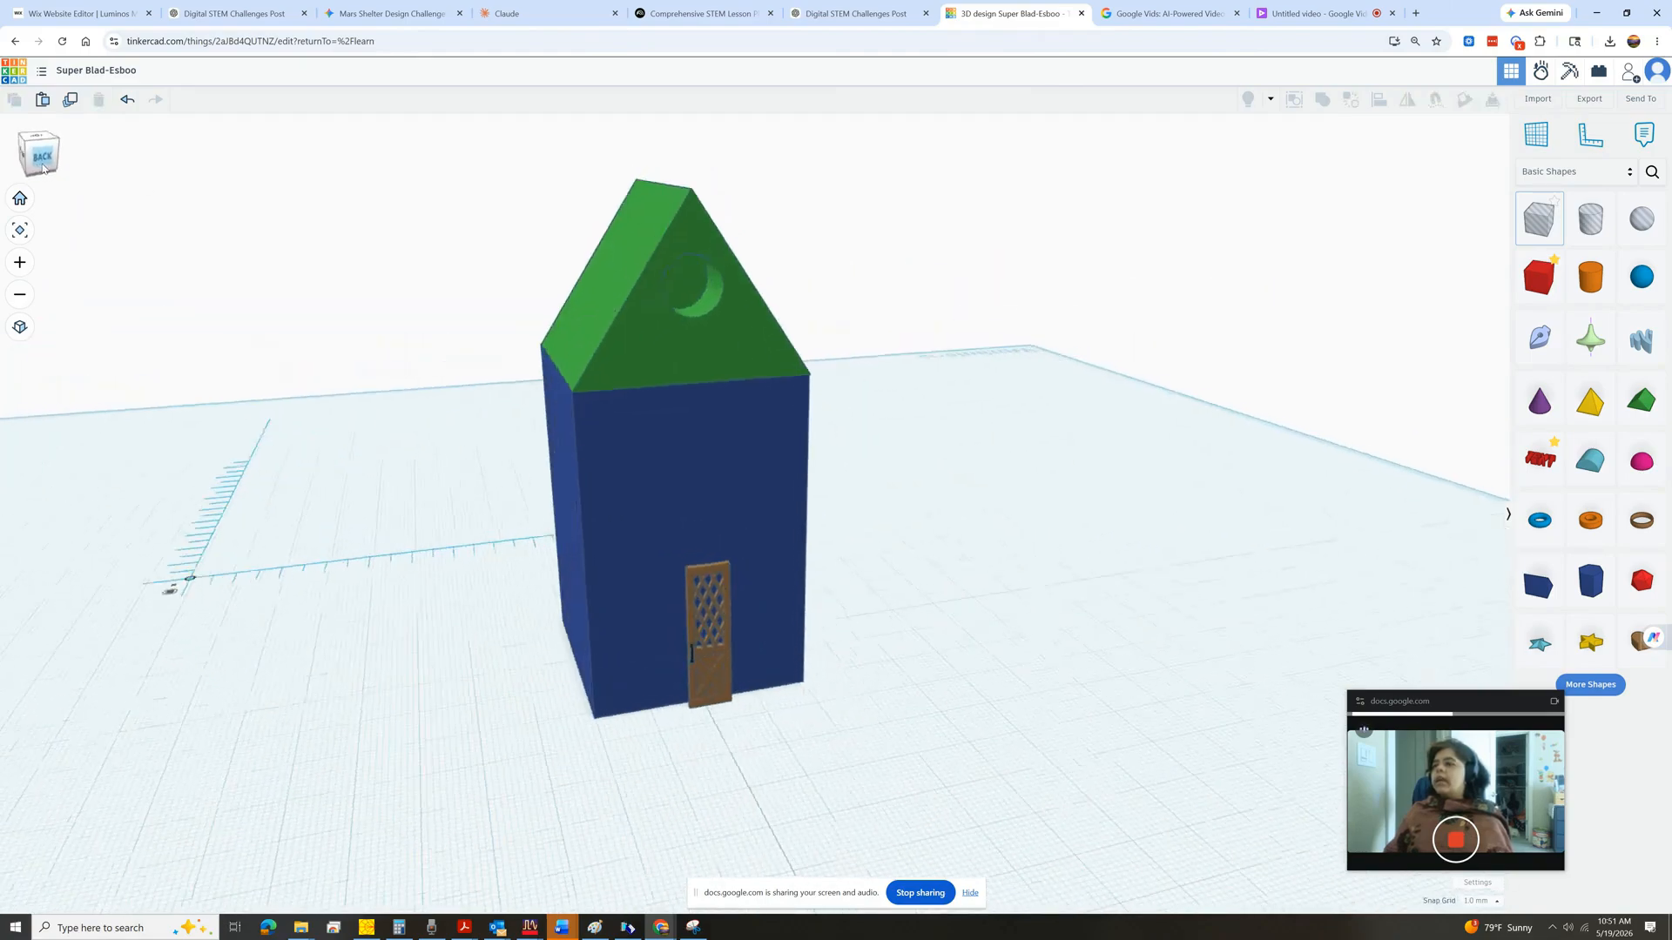